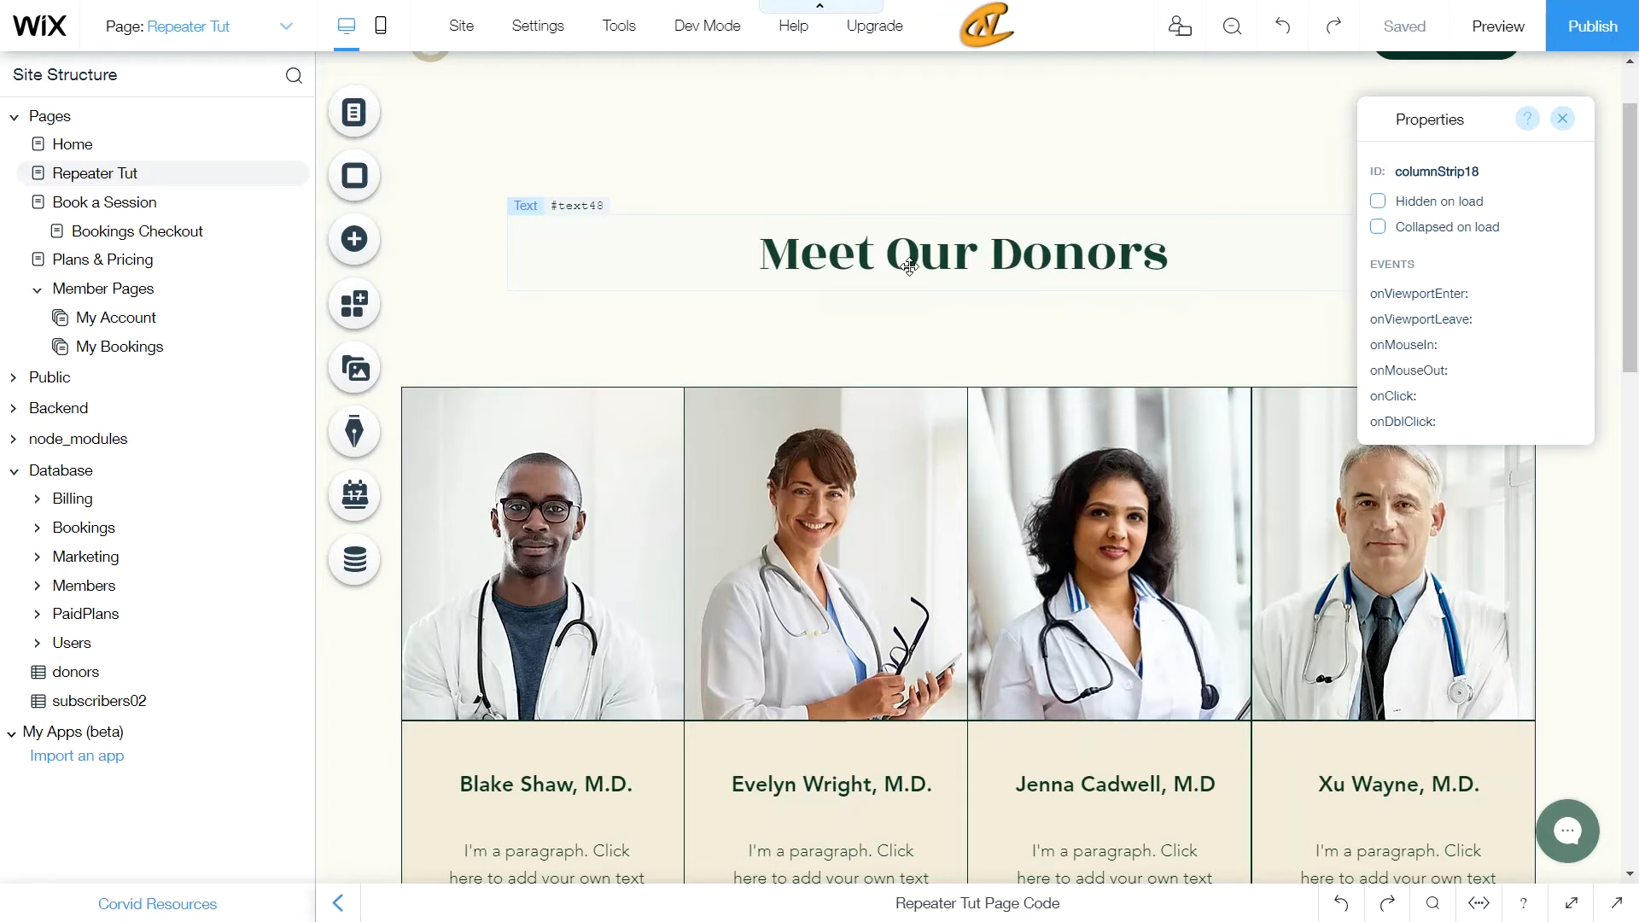
Turn off Corvid Dev Mode for the site and return to the page canvas
mouse_move(717, 25)
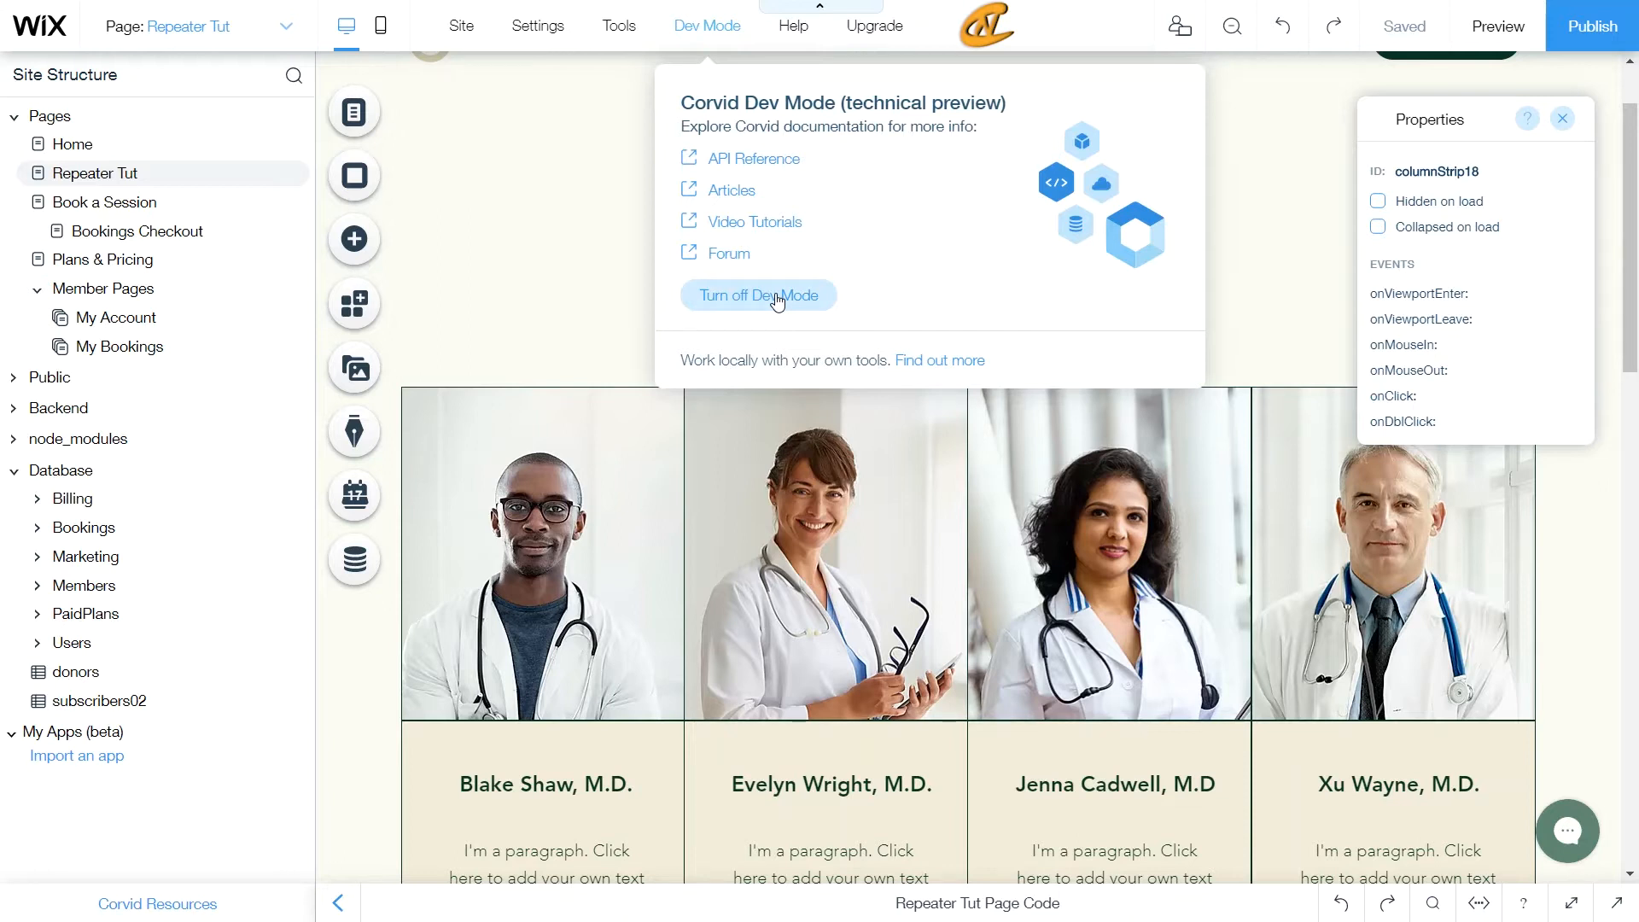
left_click(776, 298)
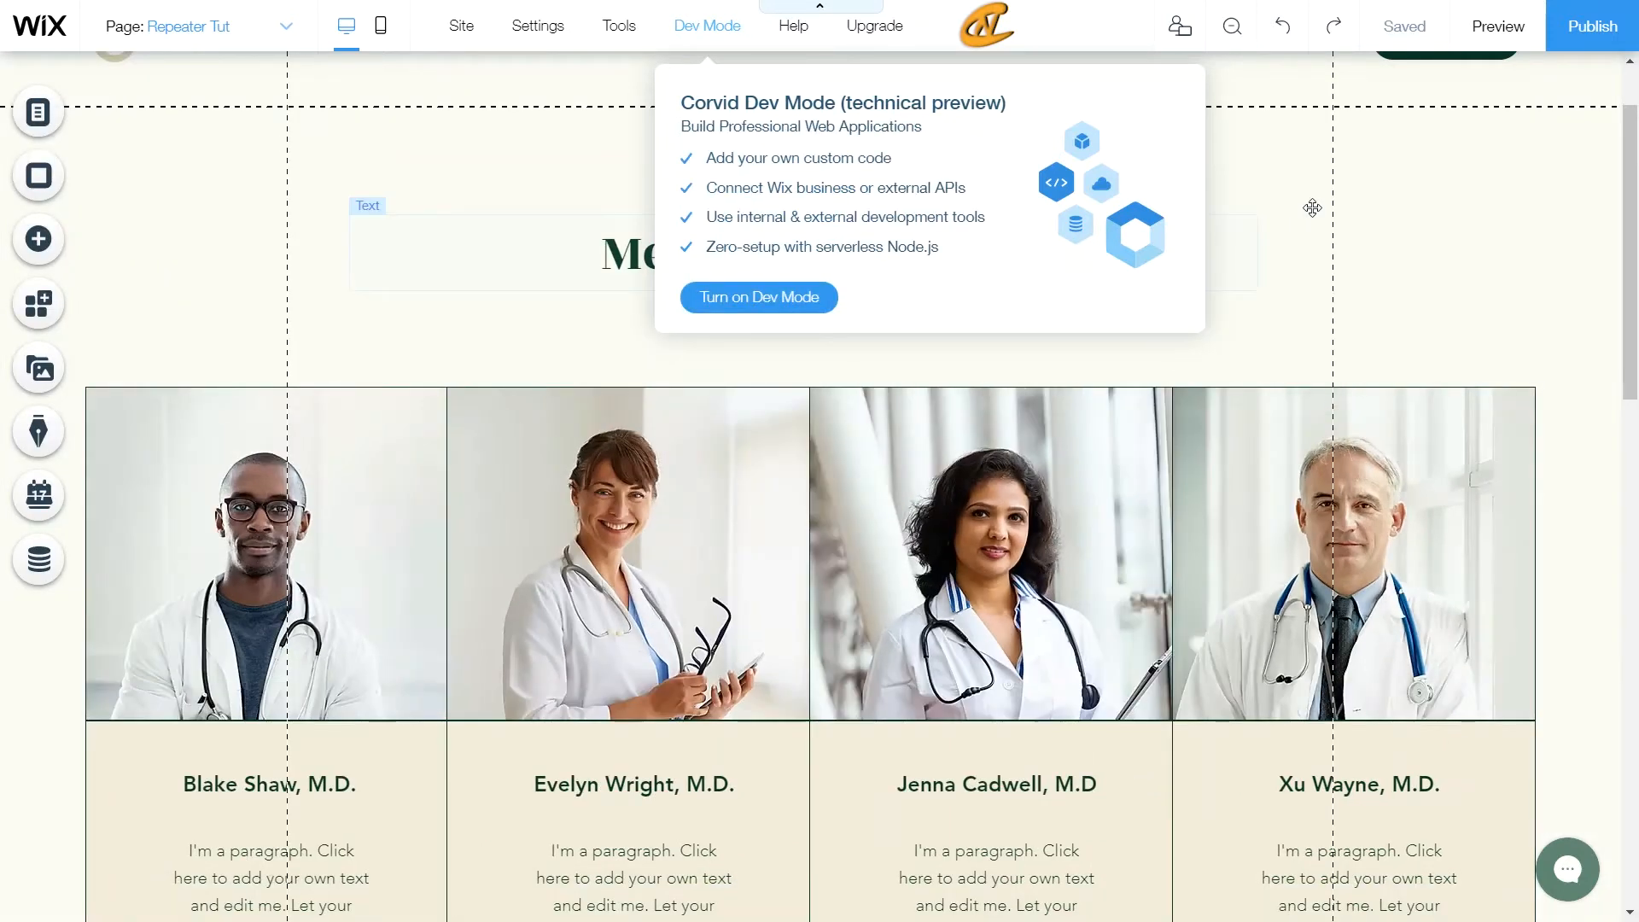
left_click(1346, 183)
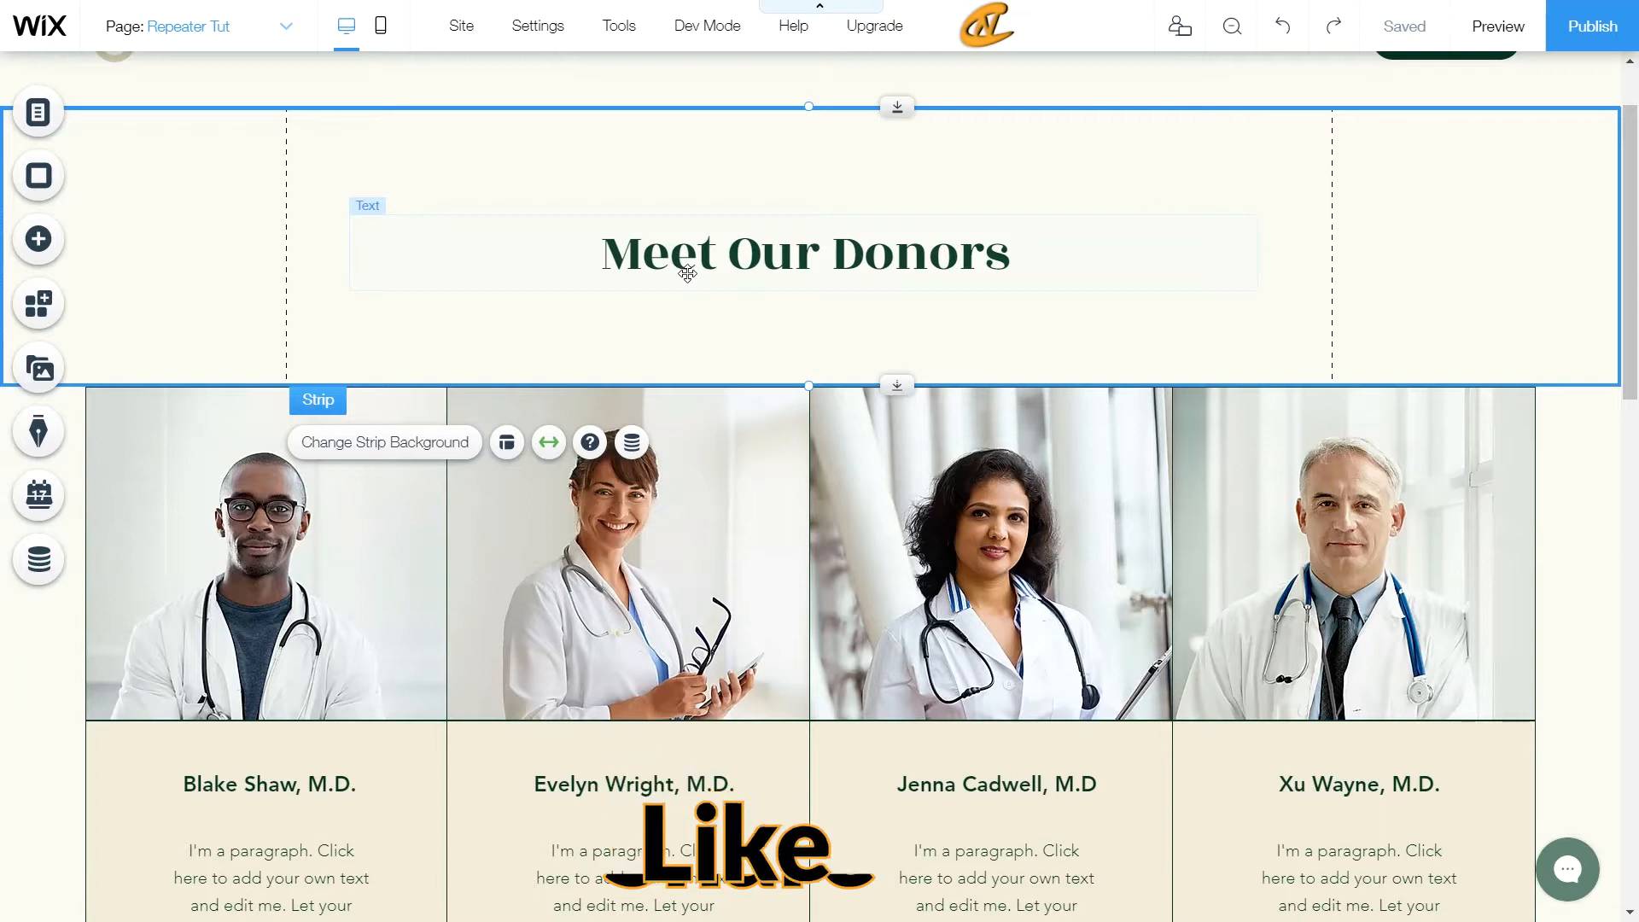
Examine how the Meet Our Donors section is built from a photo strip and a text strip with four columns each
scroll(708, 328, "down", 1)
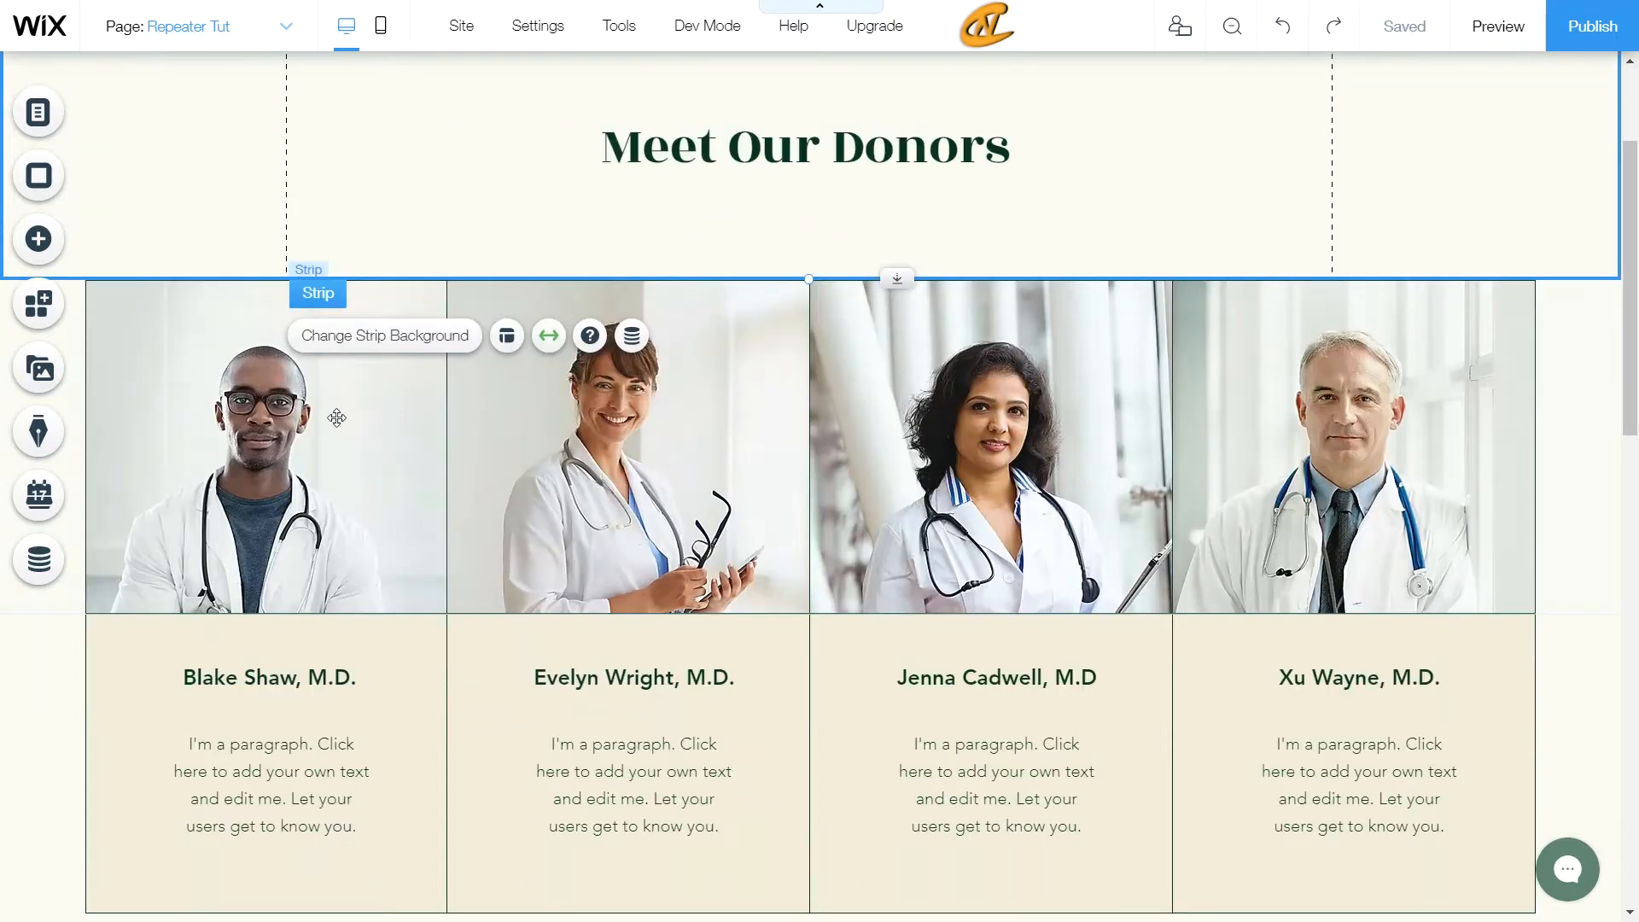
scroll(668, 299, "down", 1)
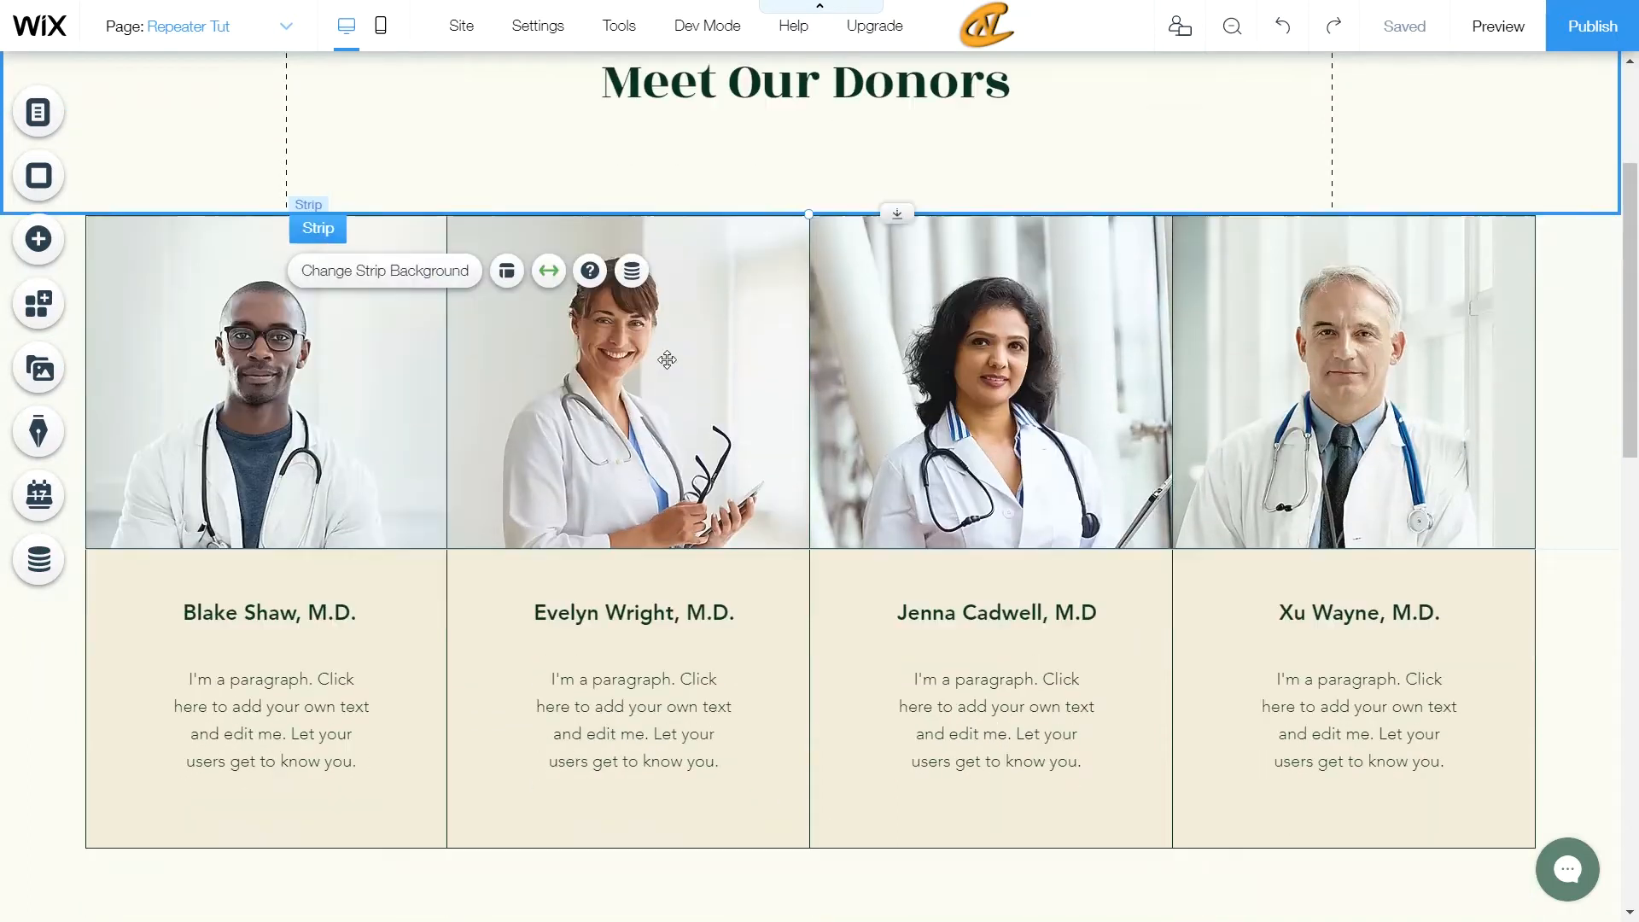
left_click(496, 419)
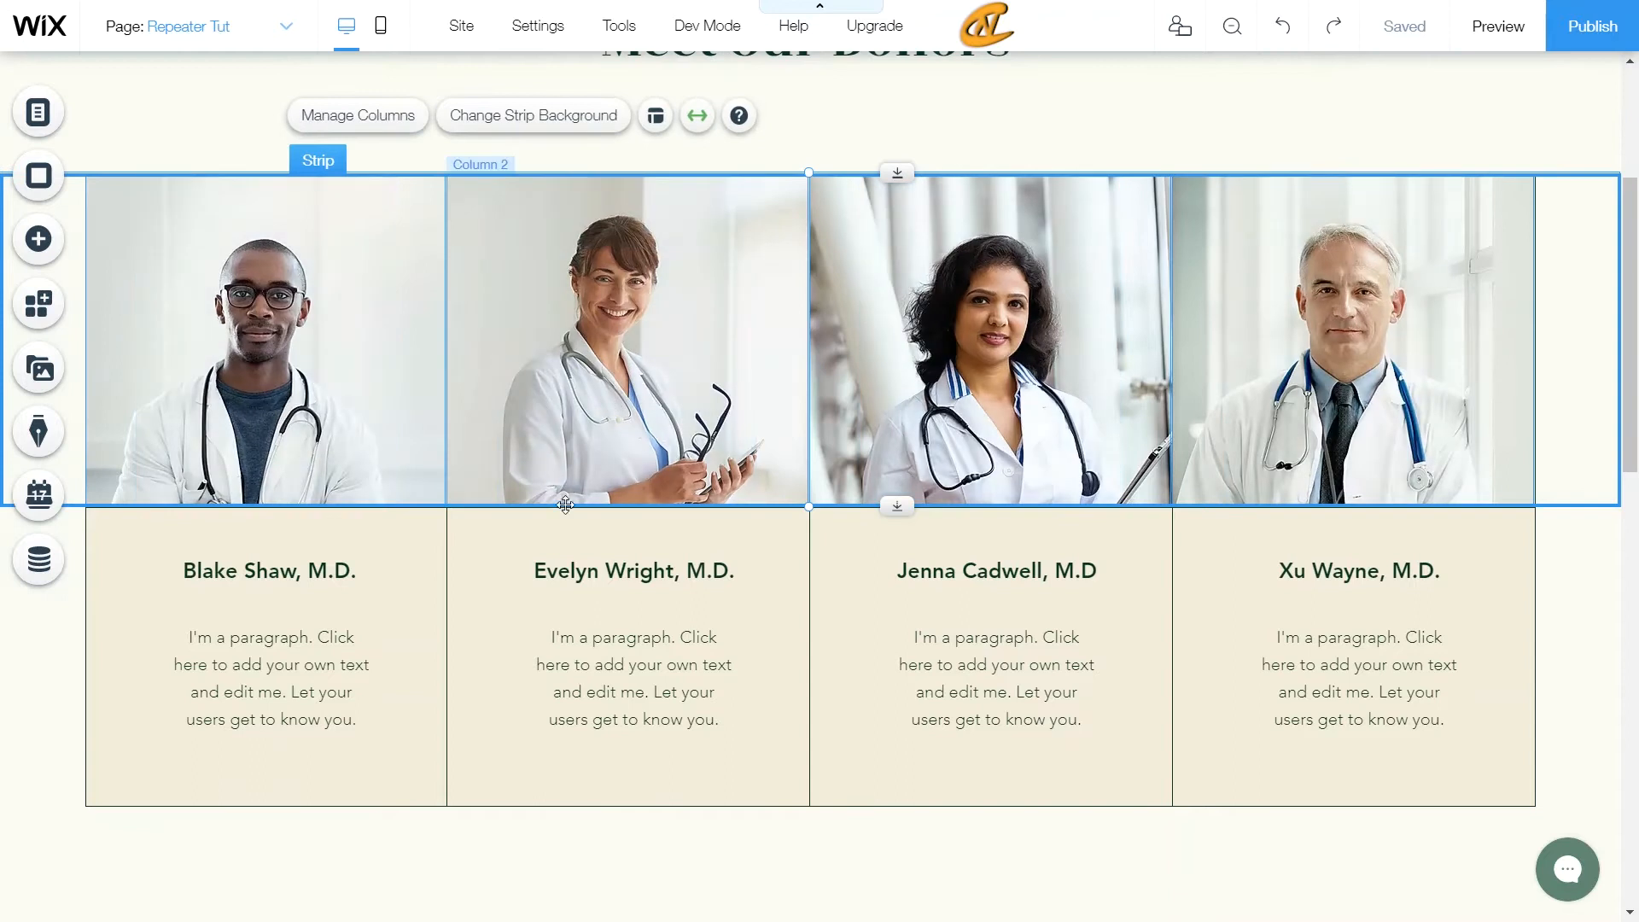
left_click(498, 604)
scroll(556, 542, "down", 1)
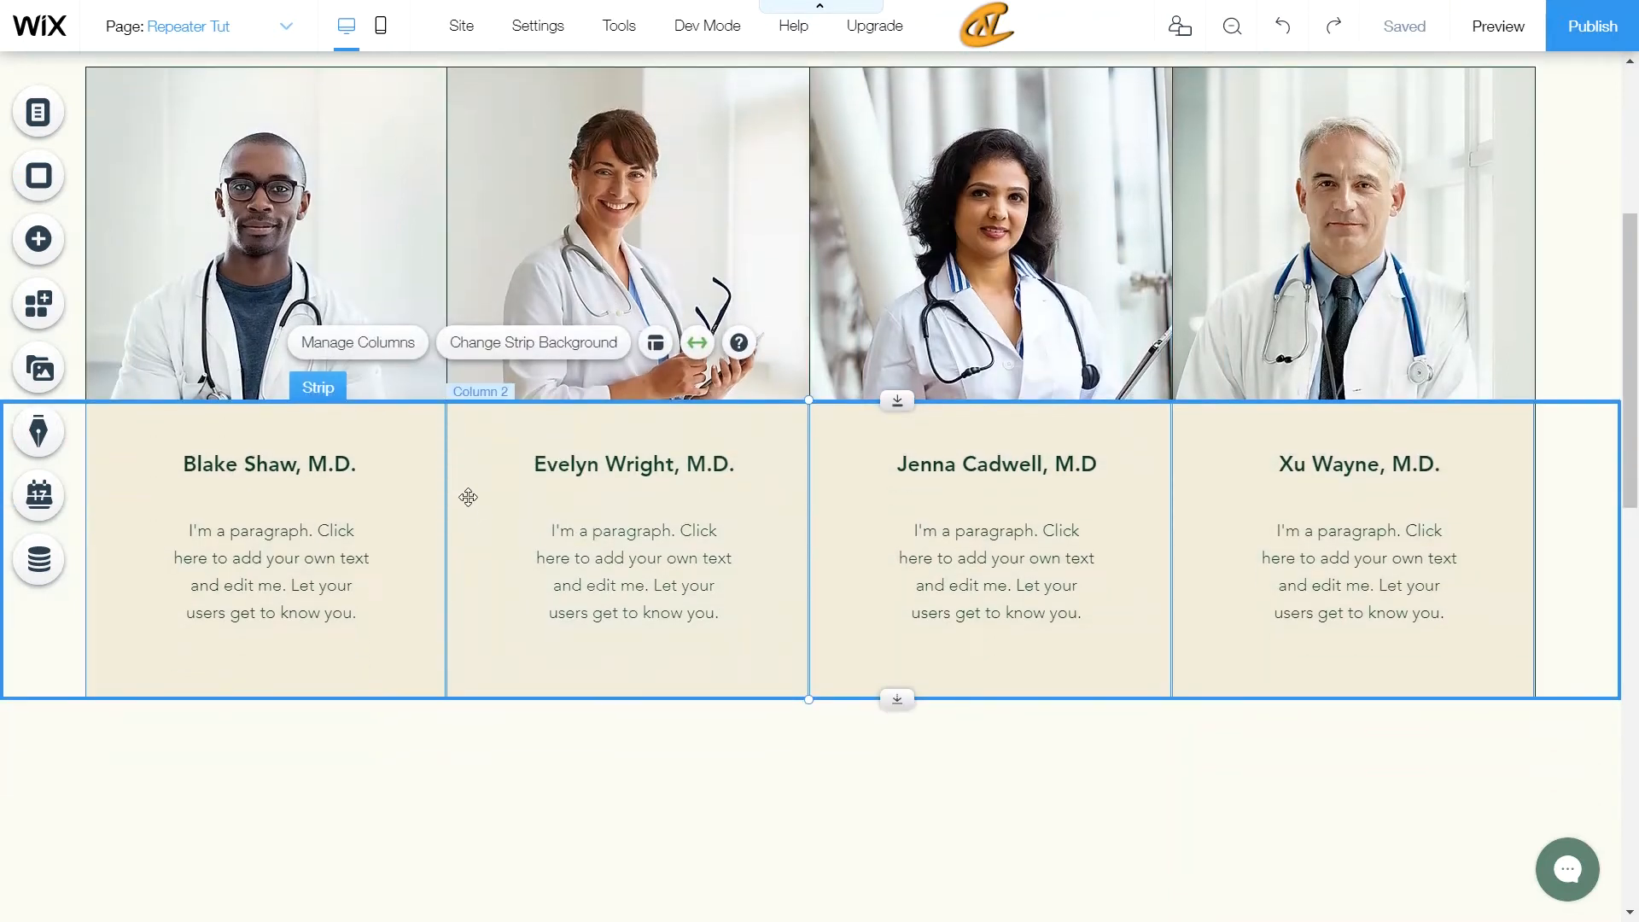
scroll(911, 232, "up", 1)
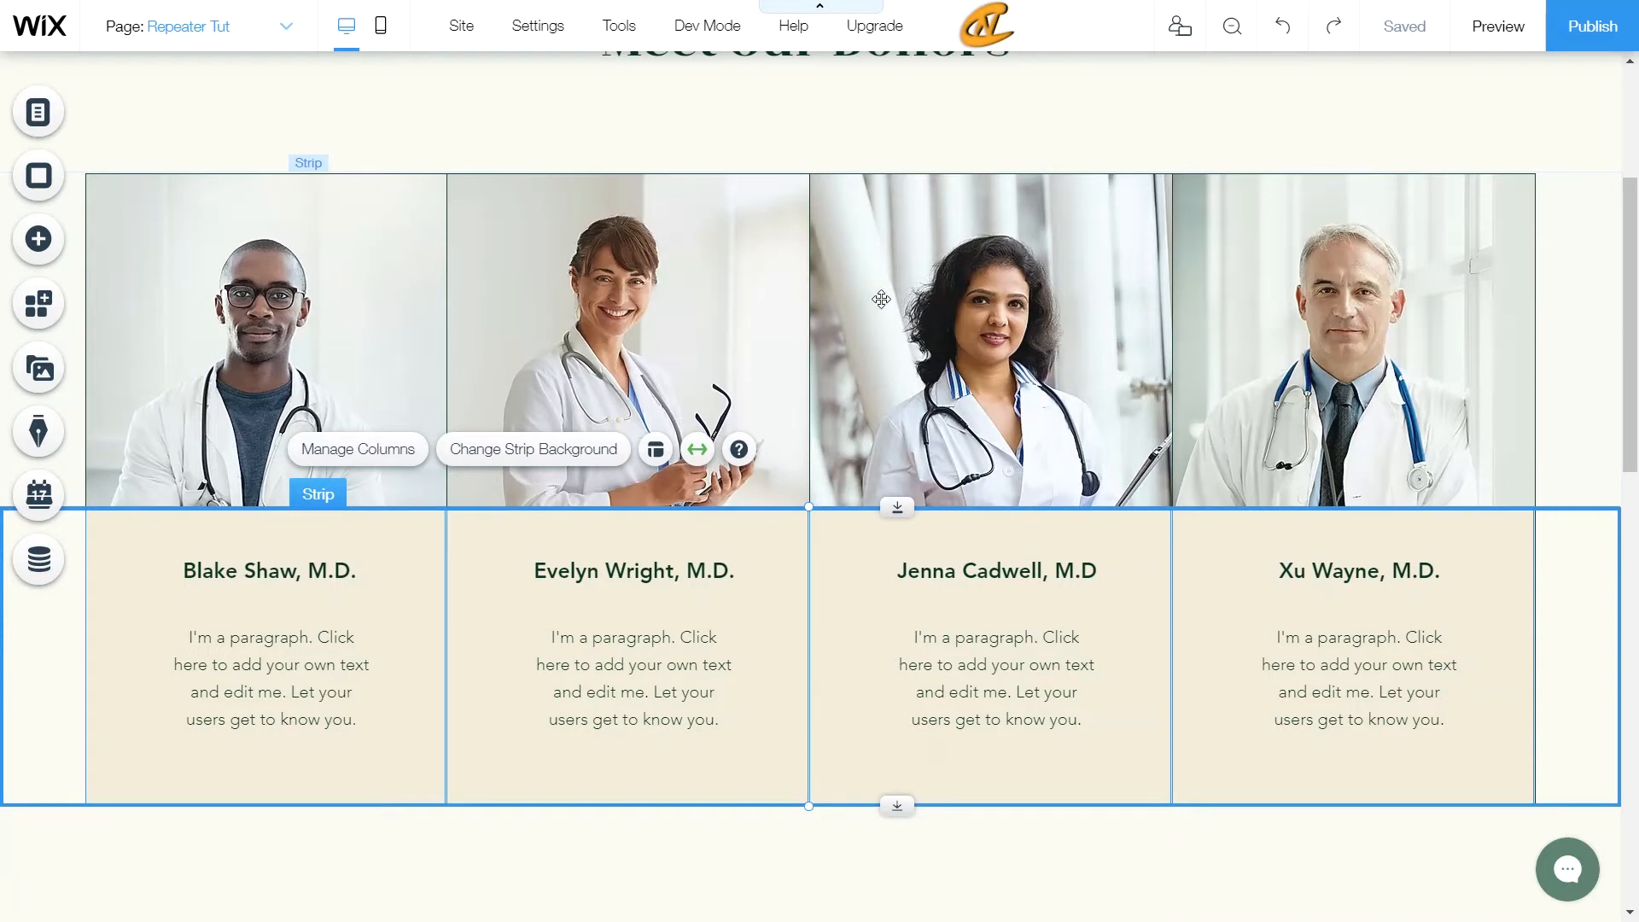
scroll(880, 299, "up", 4)
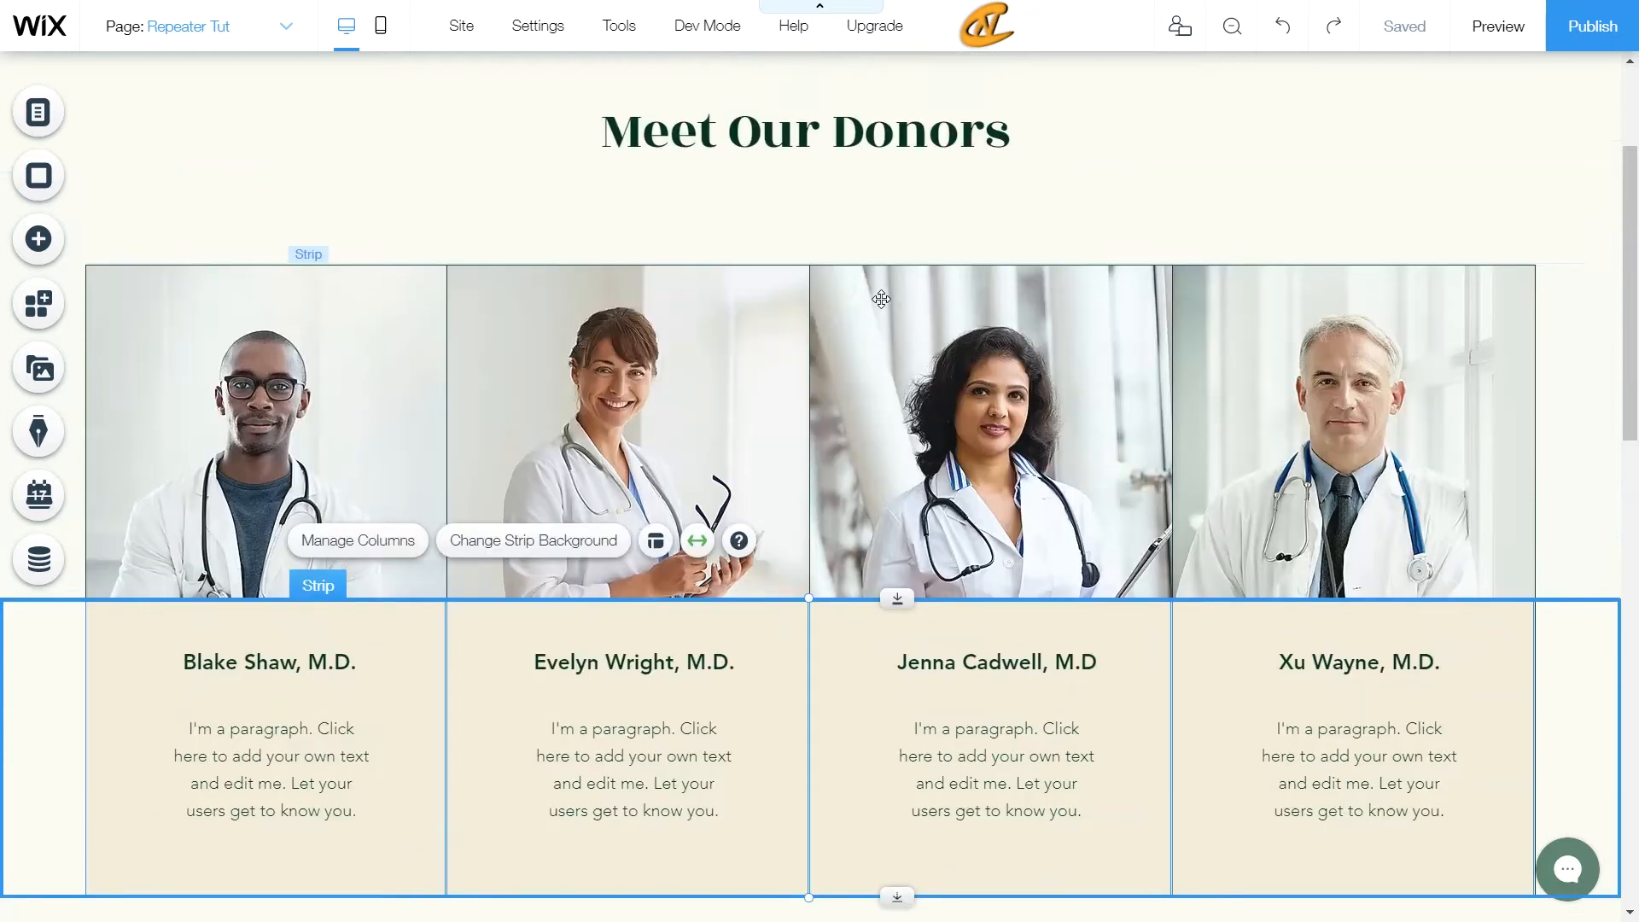
Add the four-item coloured repeater with Entertainment, Lifestyle, Sports and Technology cards to the empty strip below the donor section
scroll(883, 303, "down", 10)
scroll(883, 305, "down", 3)
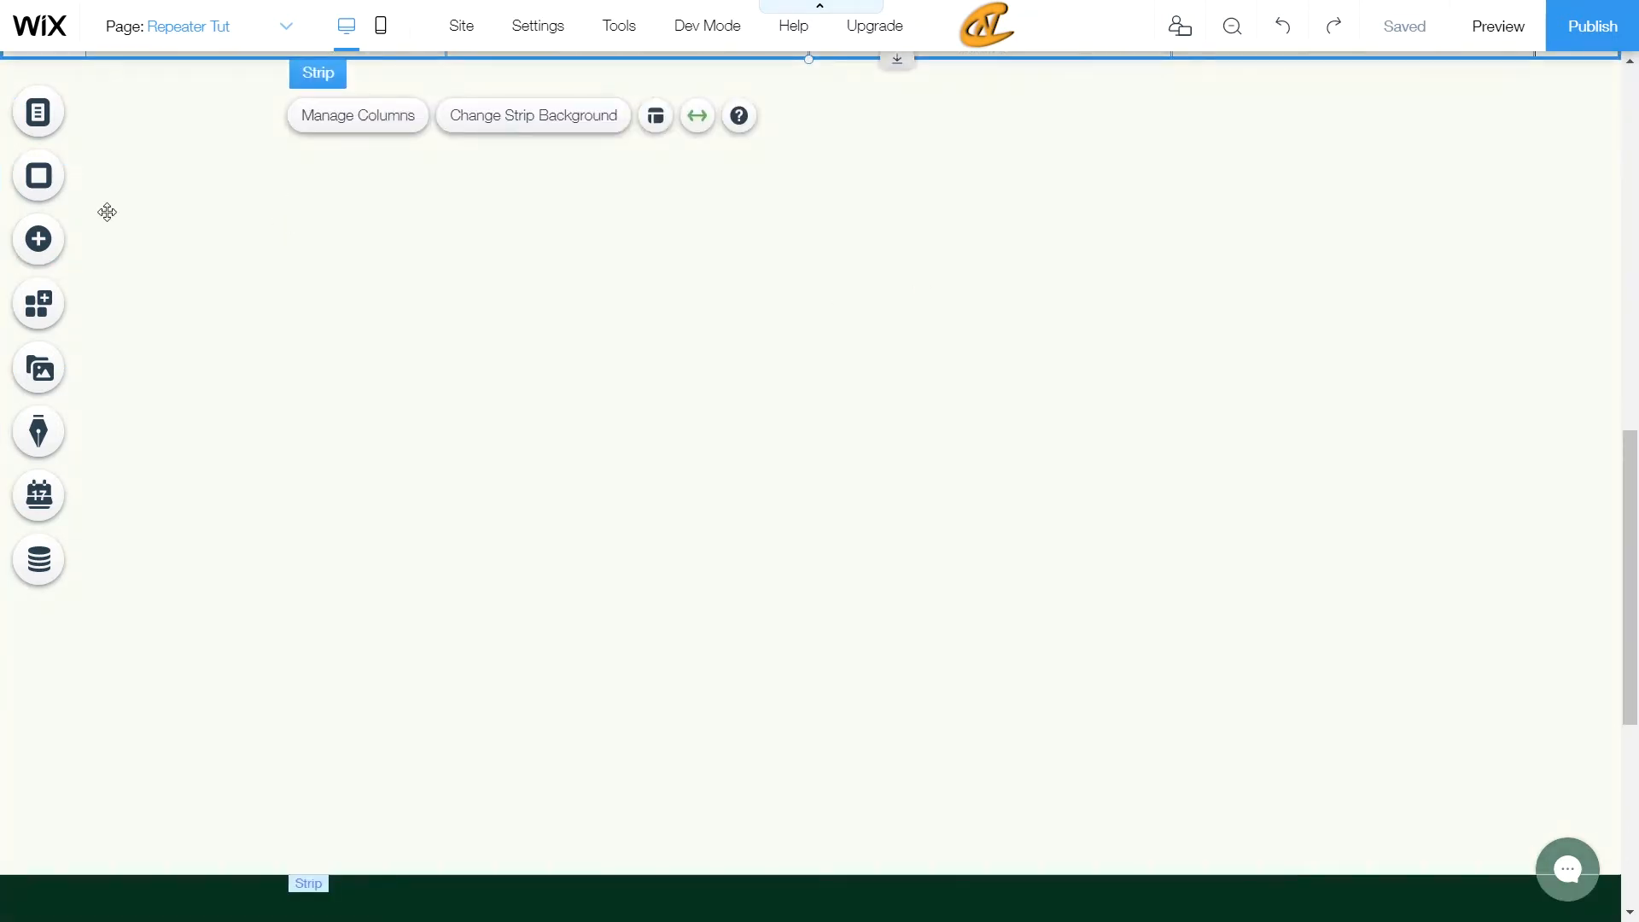
left_click(58, 240)
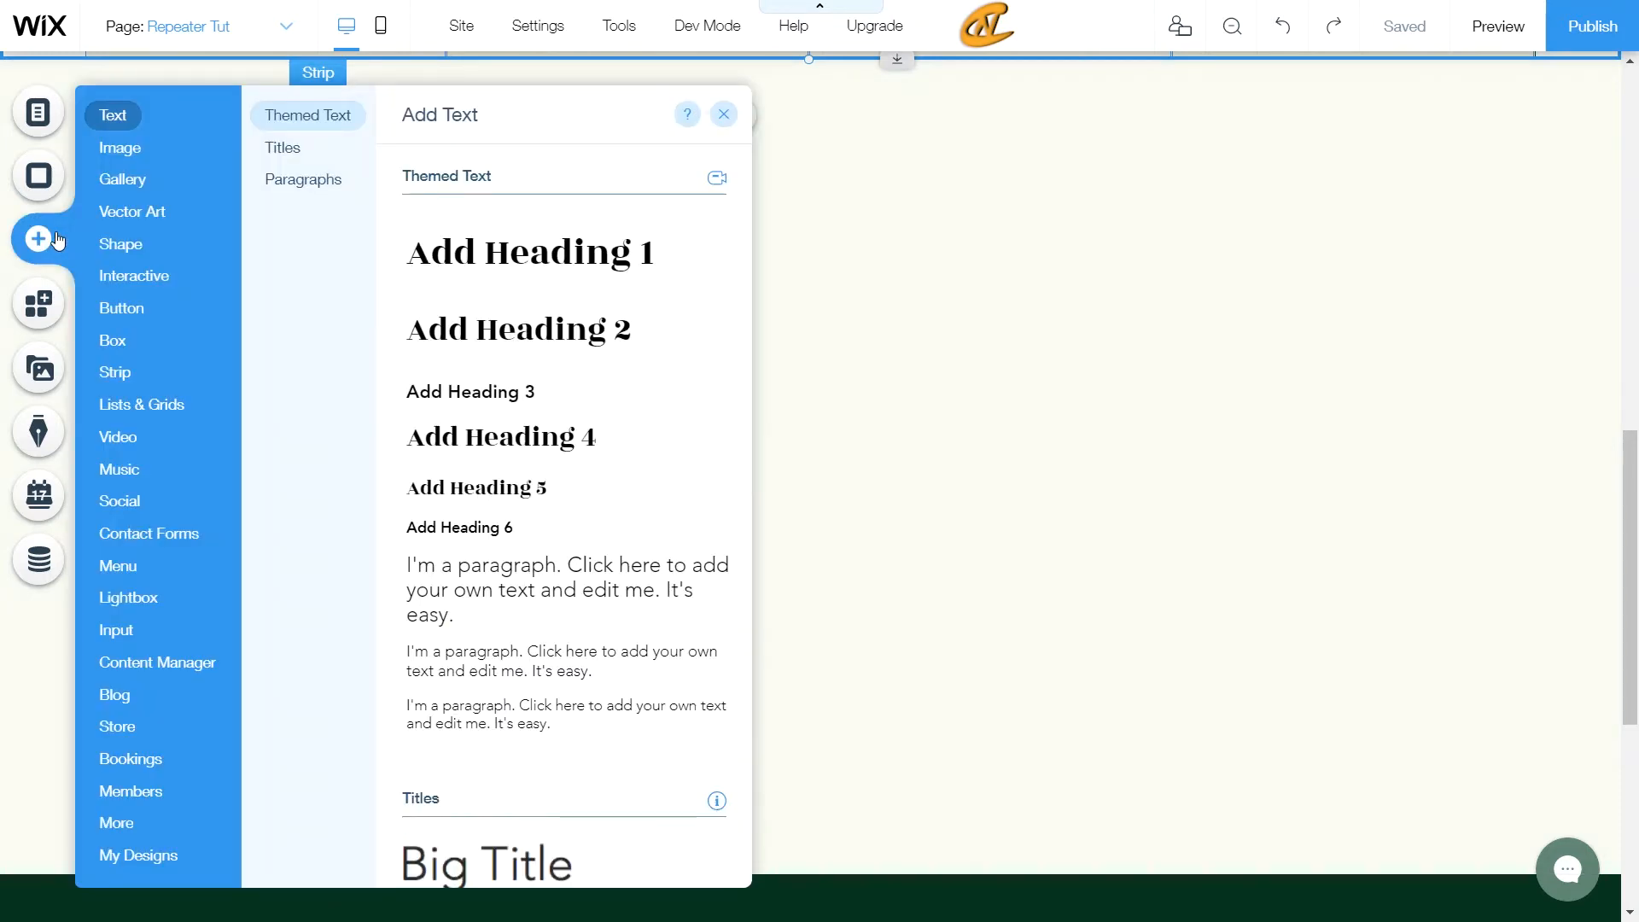
mouse_move(117, 407)
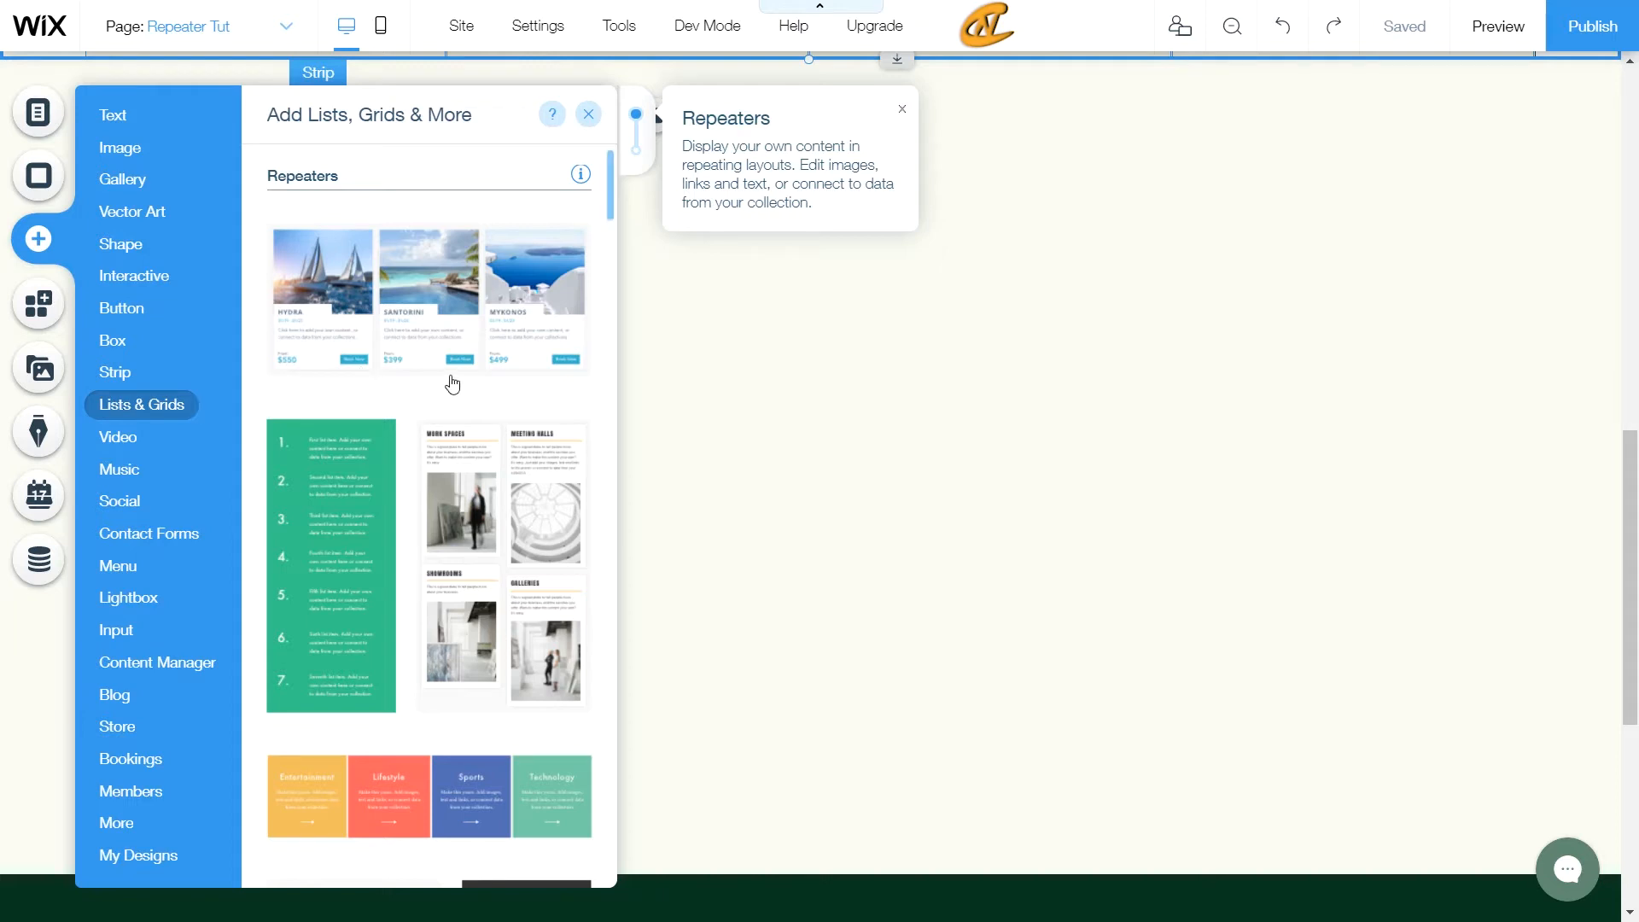
scroll(403, 498, "down", 5)
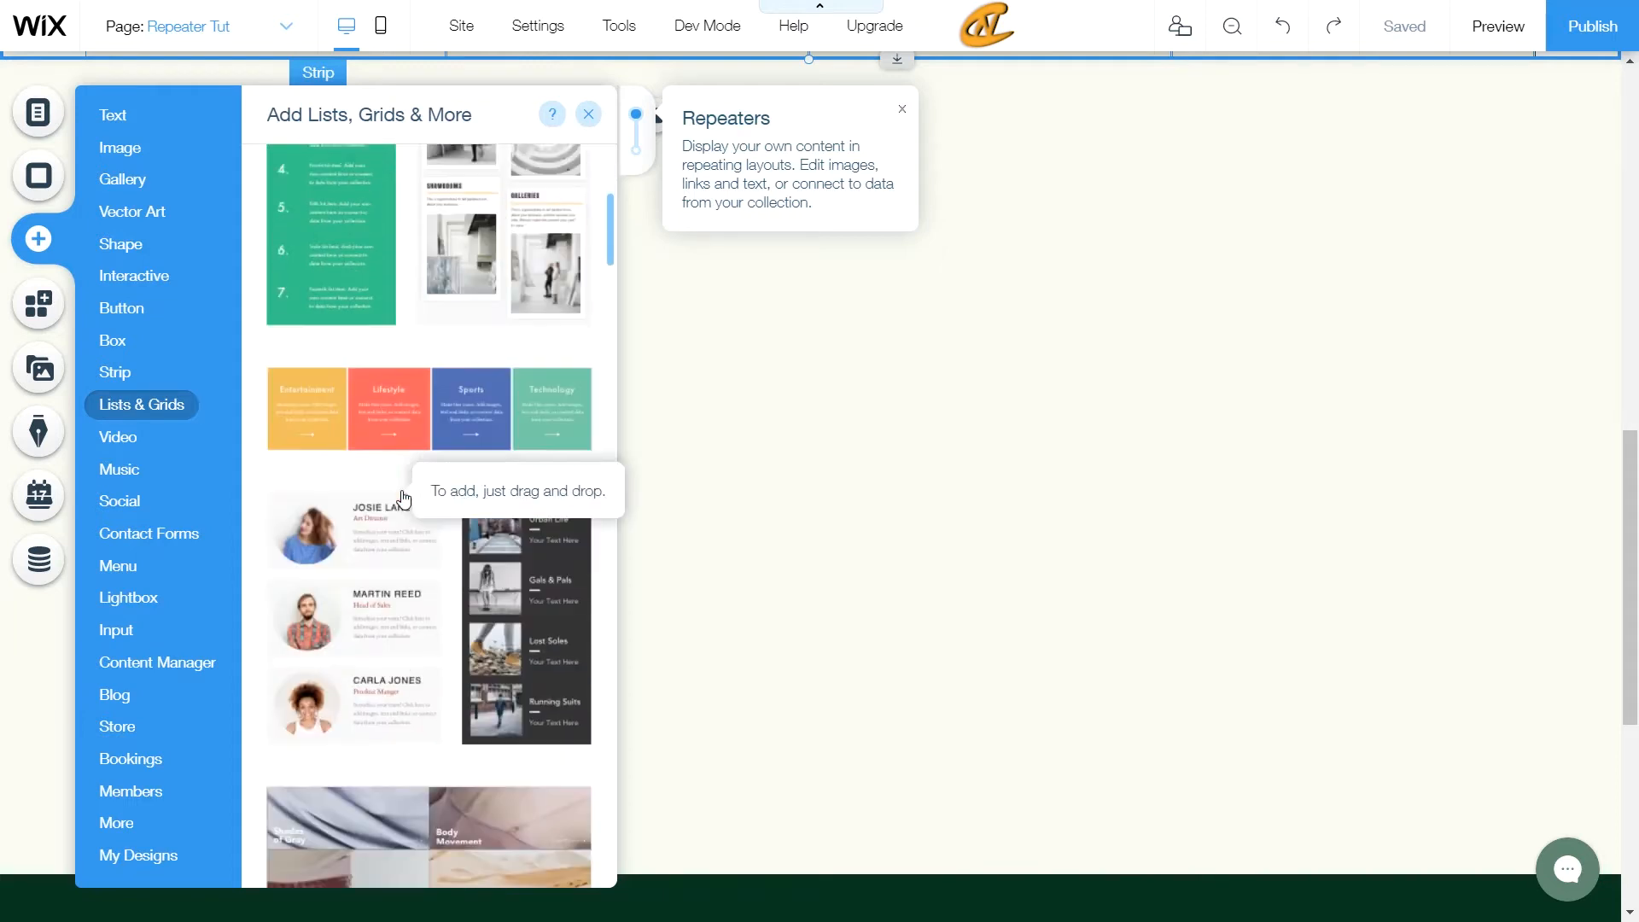
scroll(403, 499, "down", 6)
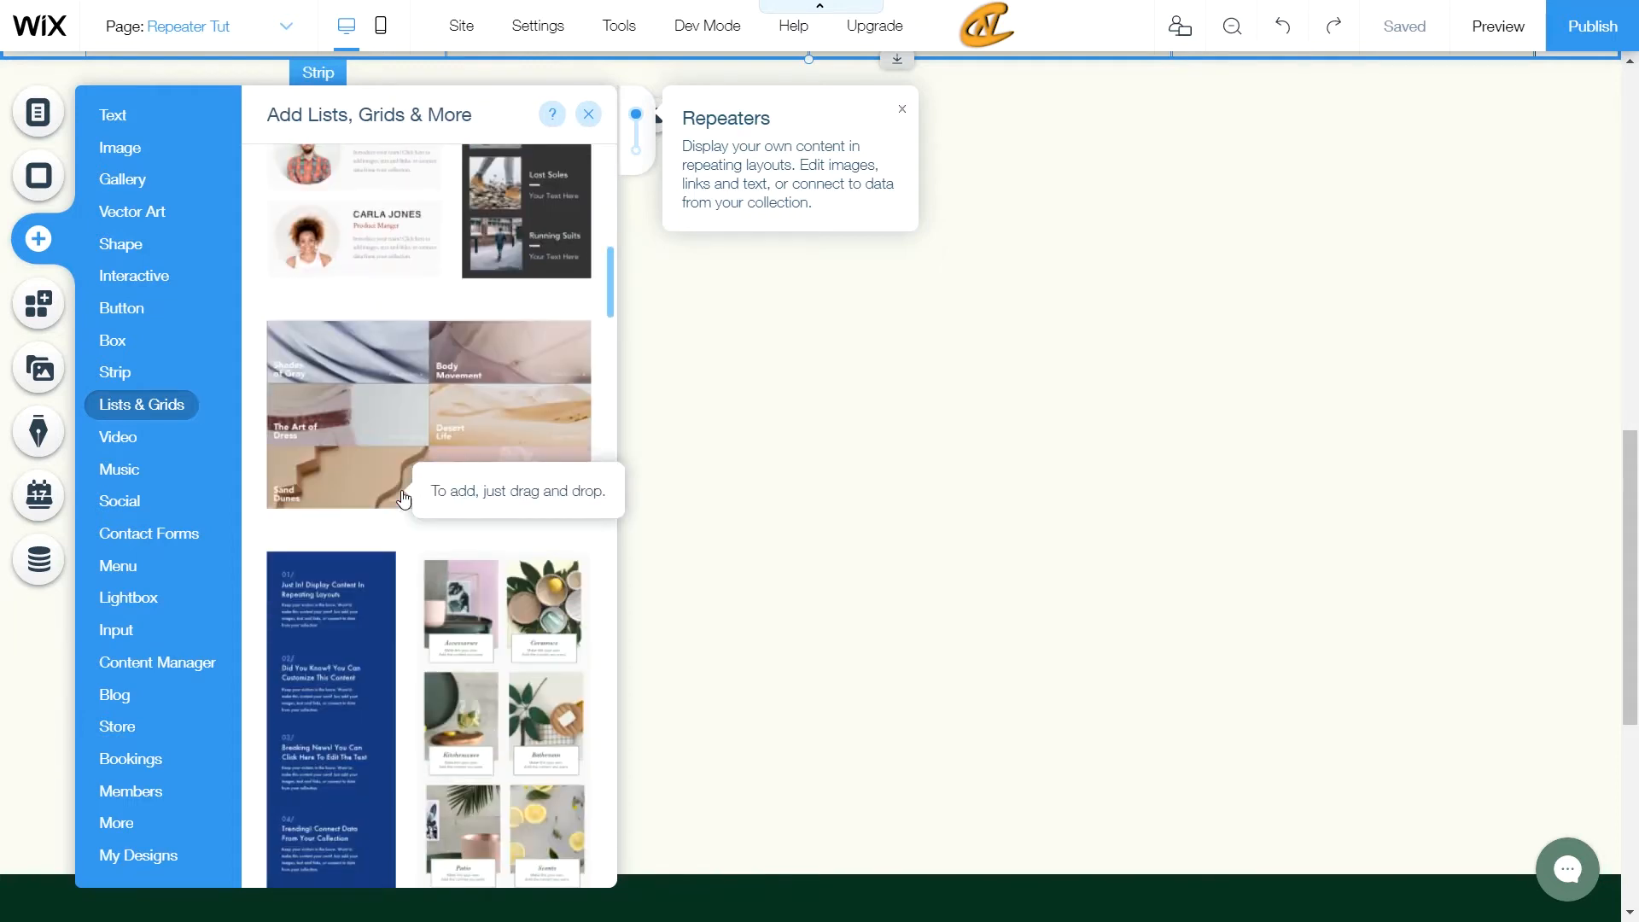
scroll(453, 516, "up", 4)
scroll(454, 515, "up", 5)
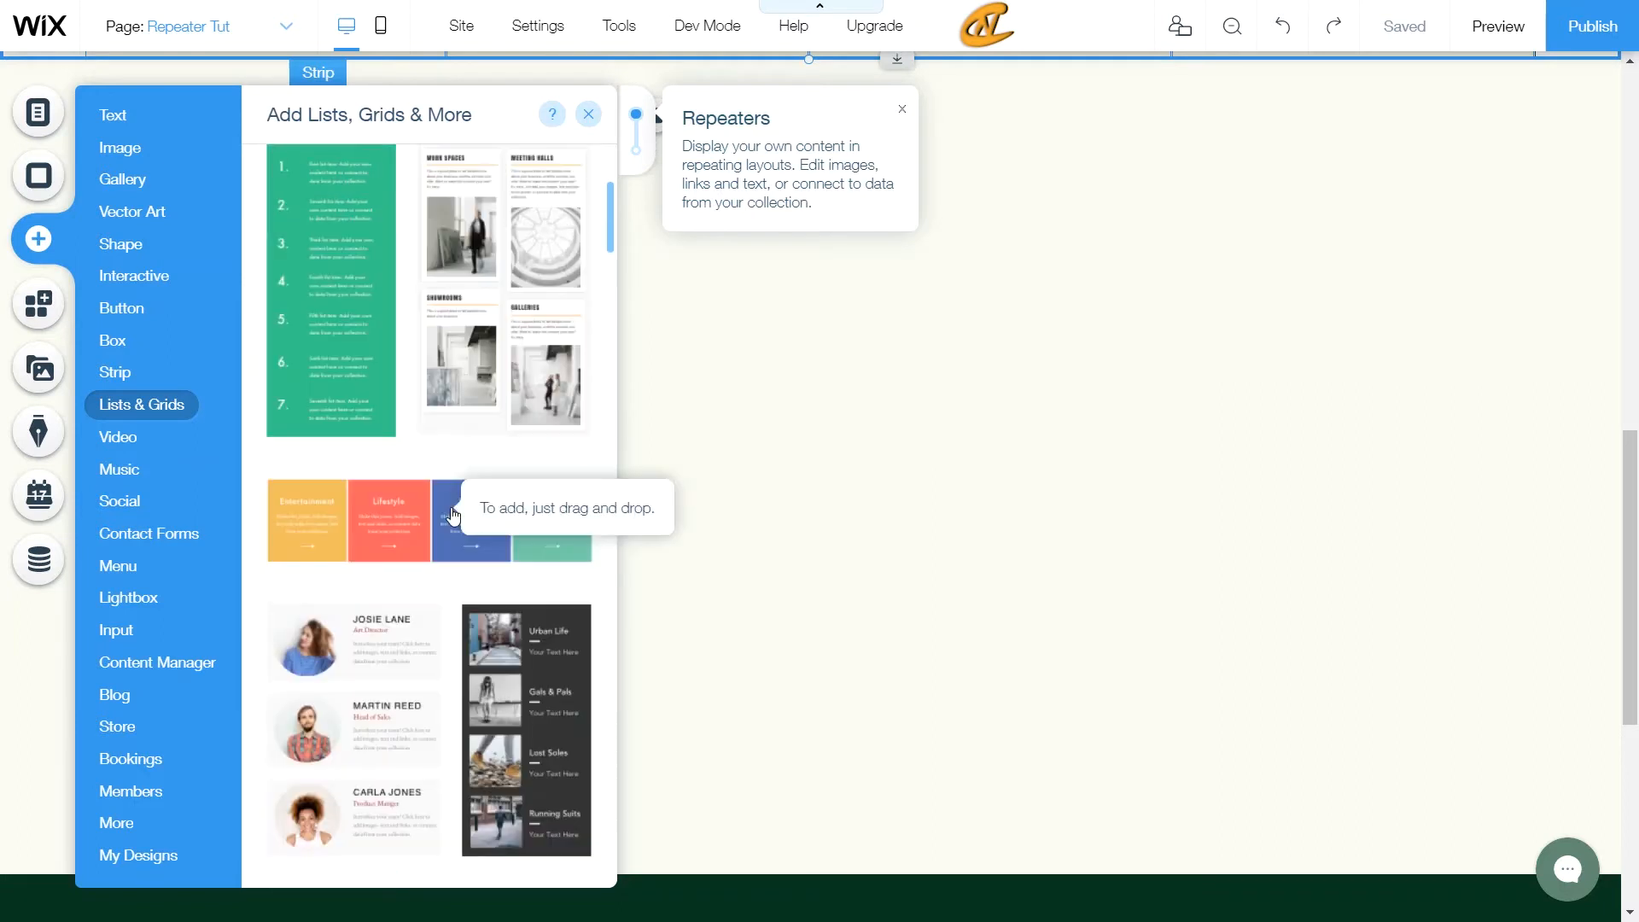
left_click_drag(431, 582, 820, 404)
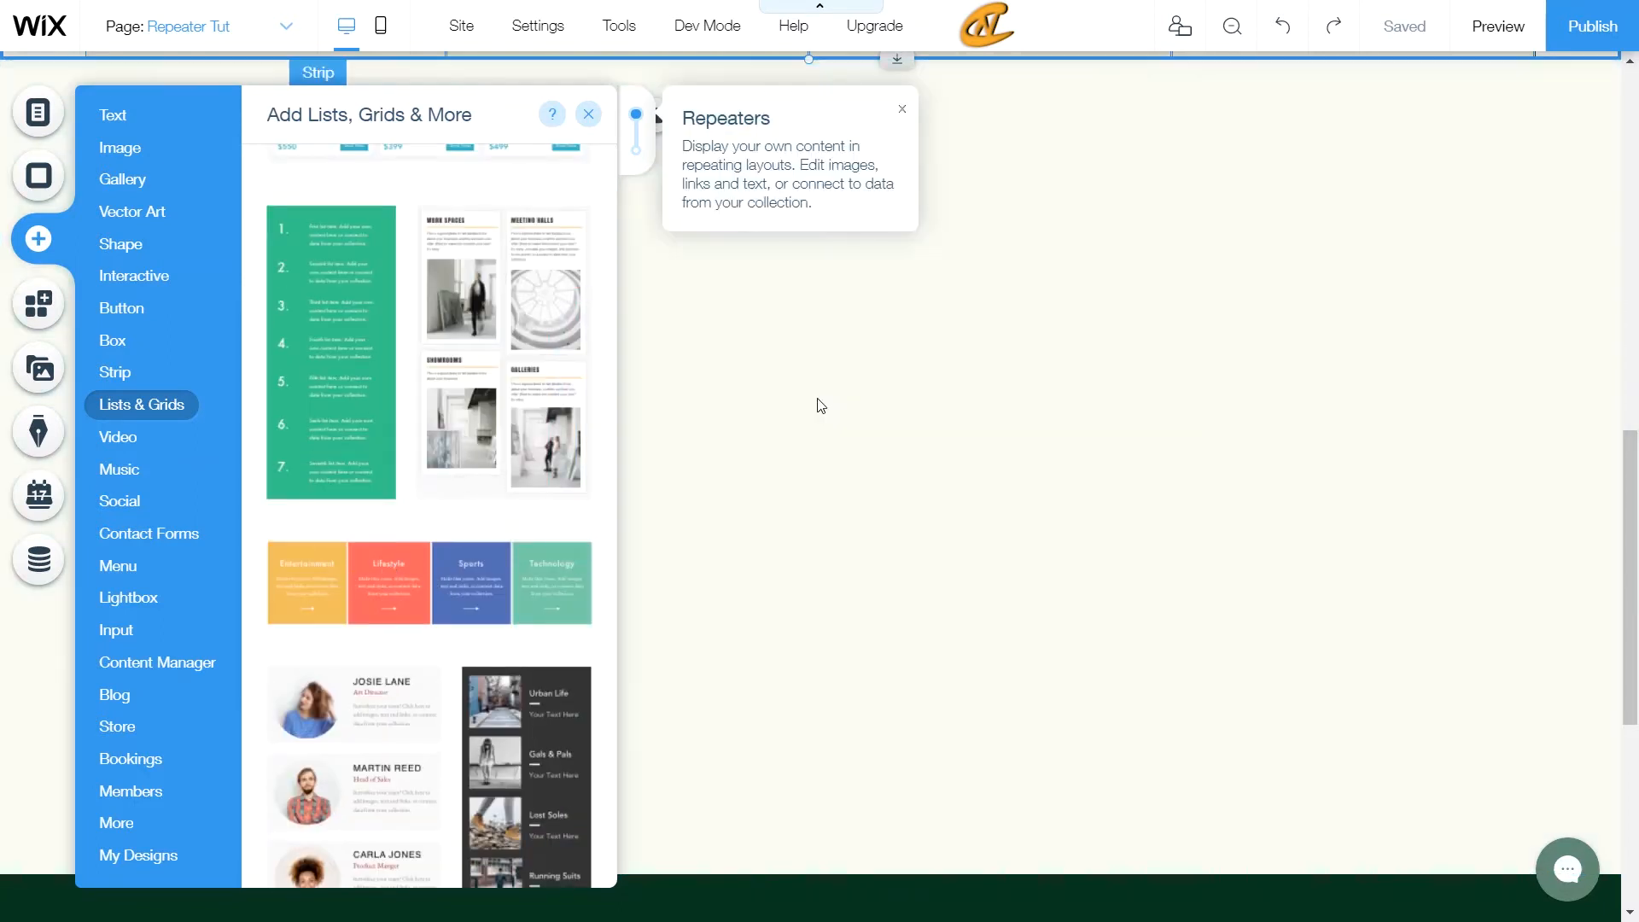
left_click(850, 377)
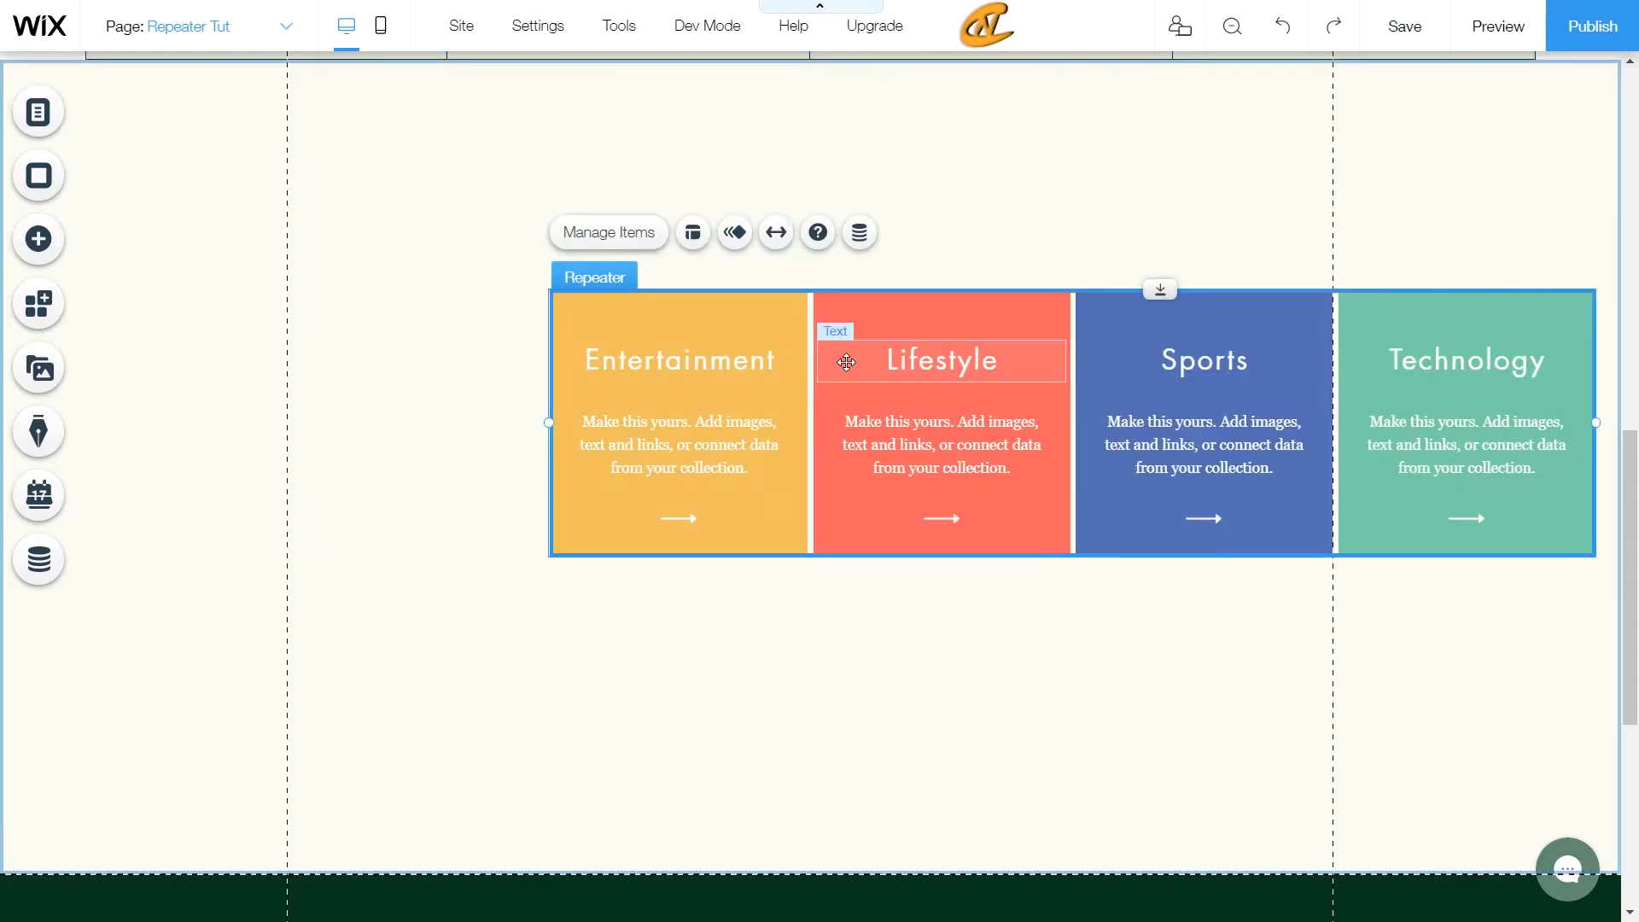
Delete the title, paragraph and arrow from the repeater items and move the empty repeater between the page's vertical gridlines
left_click(725, 362)
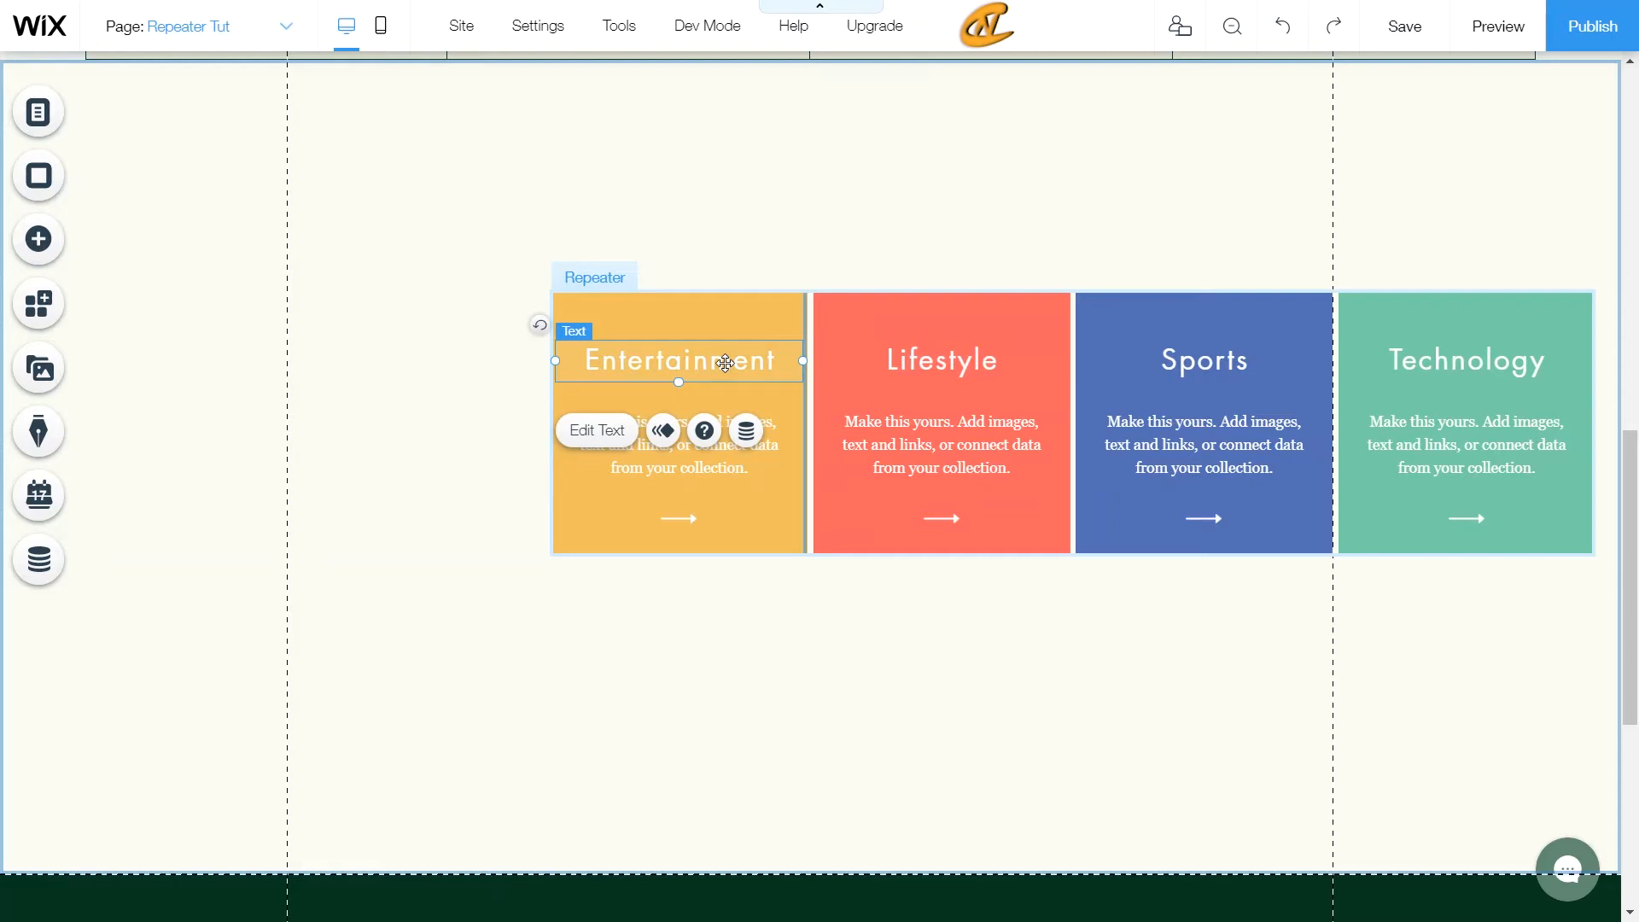
key("Delete")
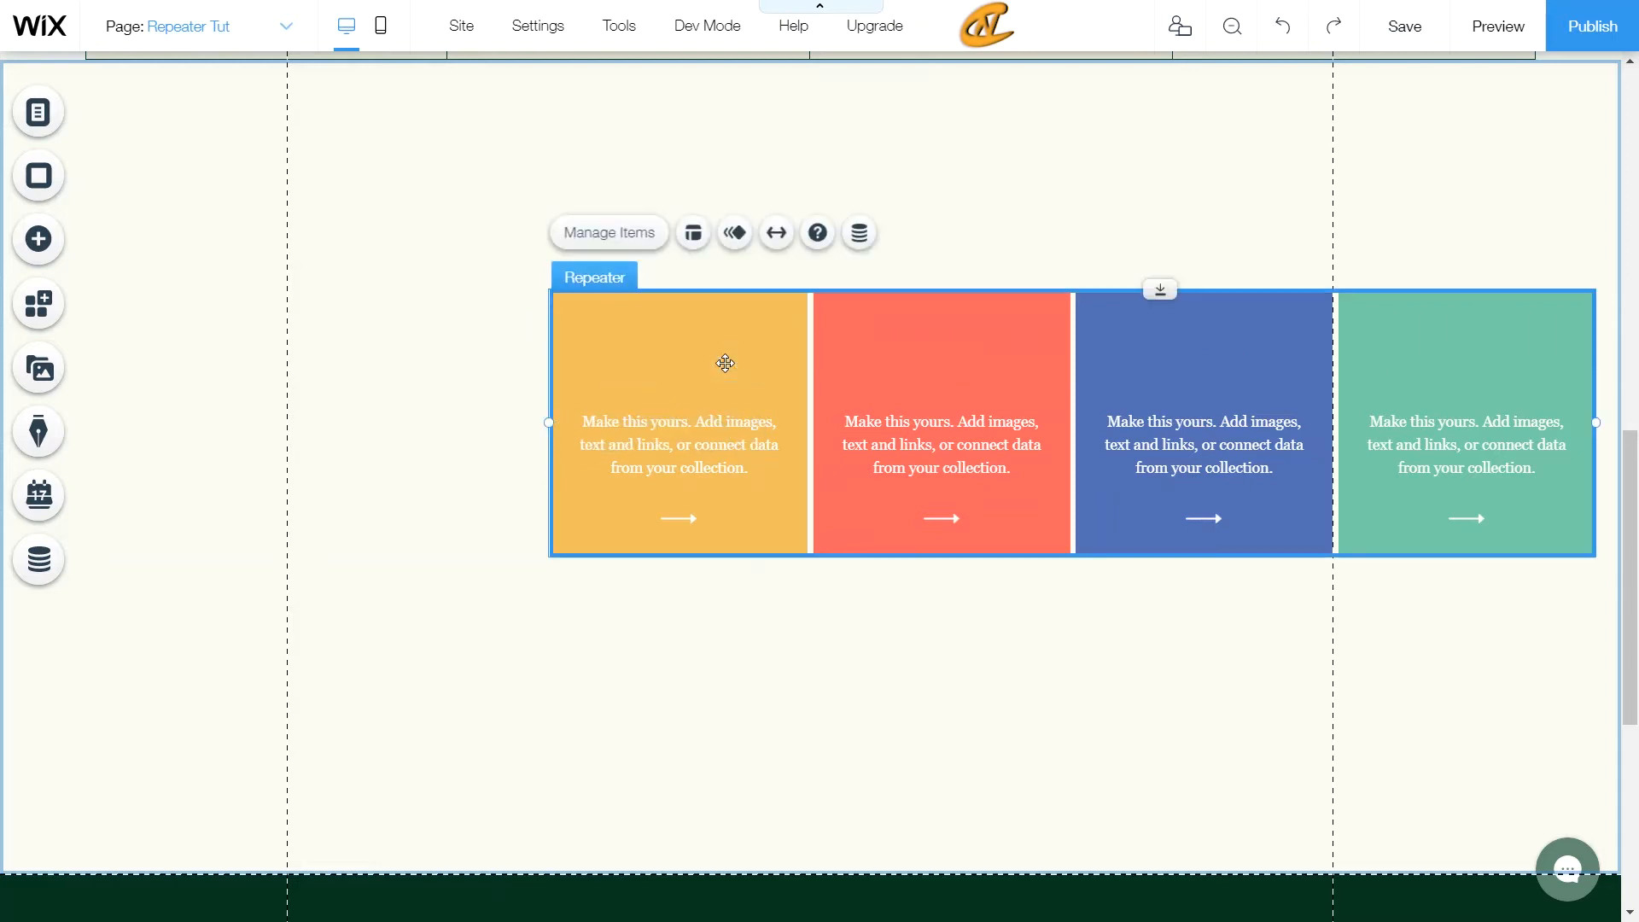
left_click(680, 446)
key("Delete")
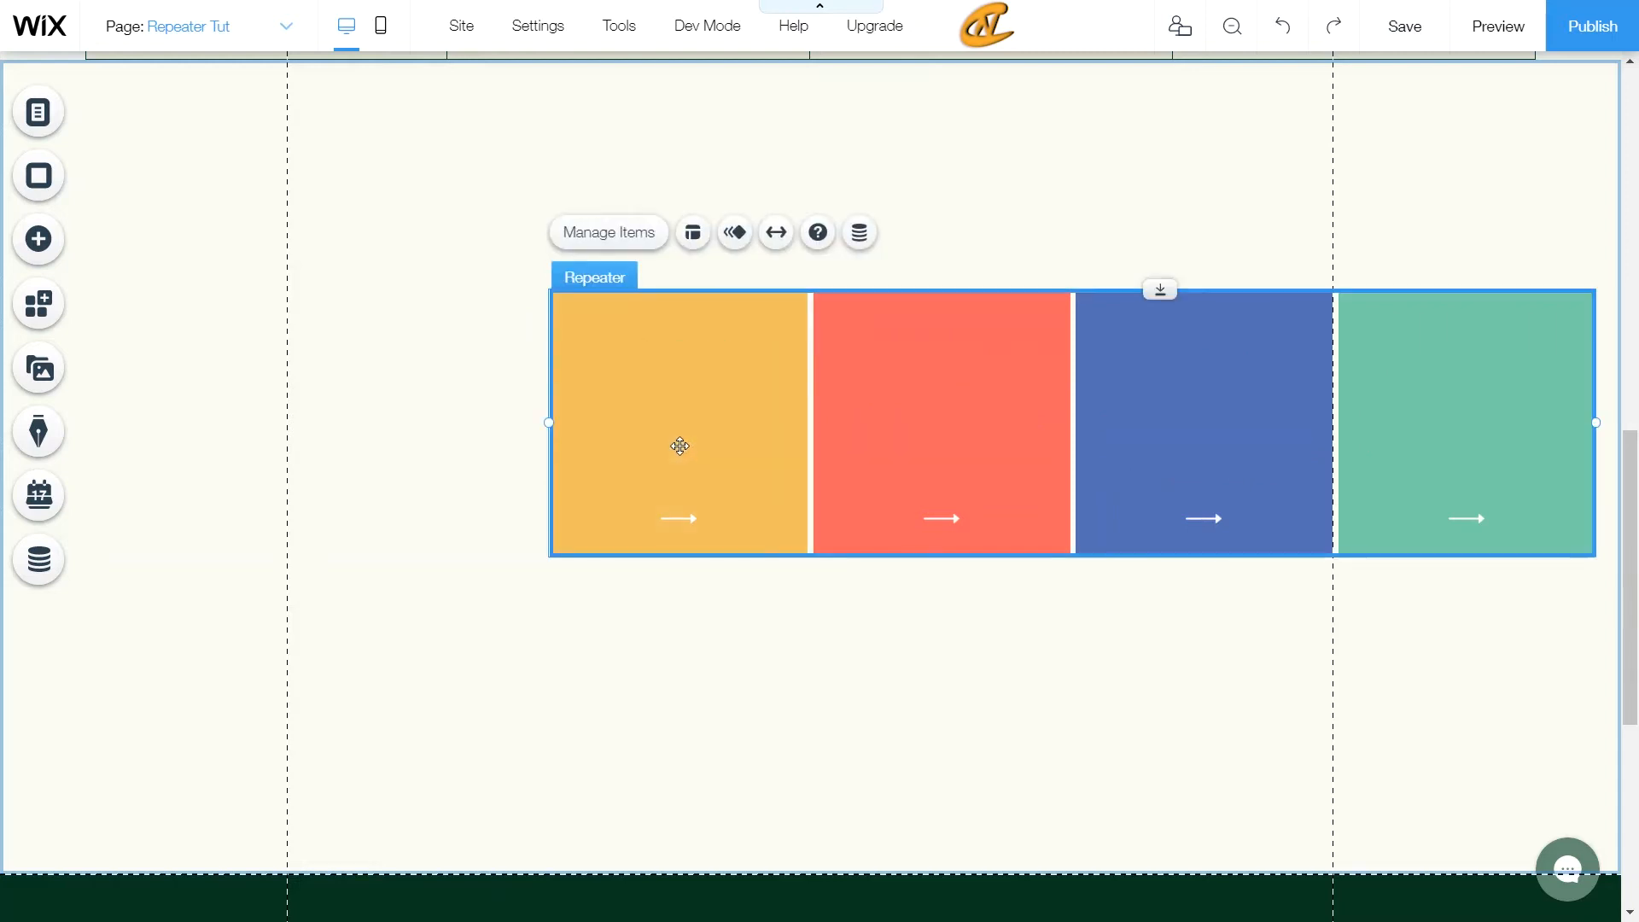
left_click(691, 516)
key("Delete")
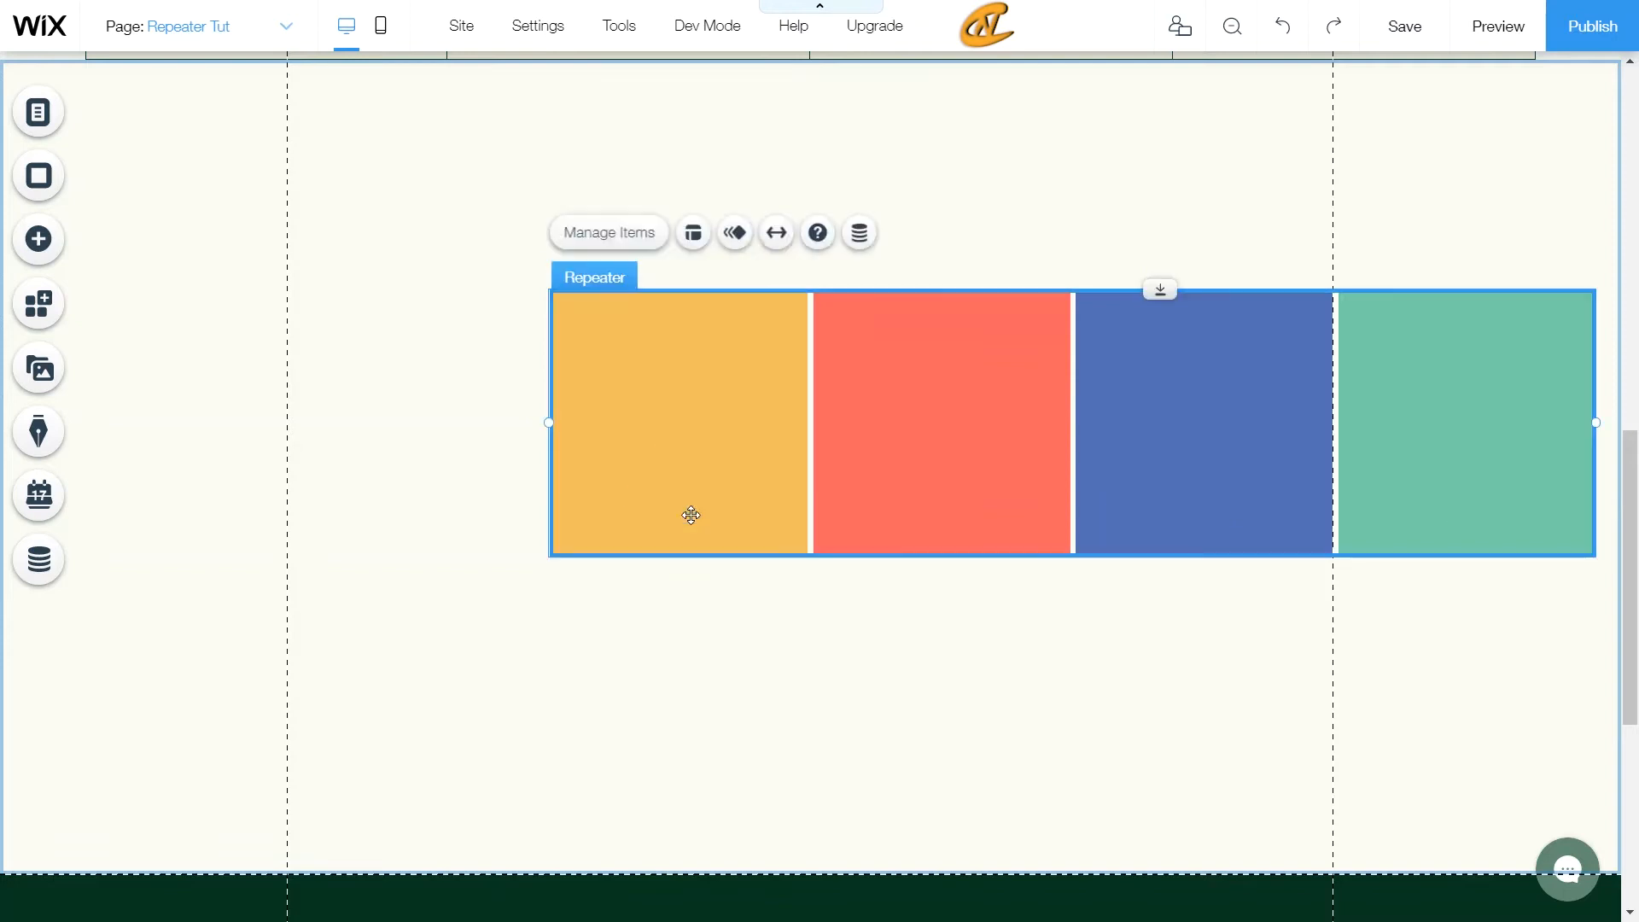
left_click_drag(744, 352, 483, 259)
Compare the layout of the donor photo and text strips with the emptied repeater below them
scroll(657, 335, "up", 5)
scroll(657, 335, "up", 4)
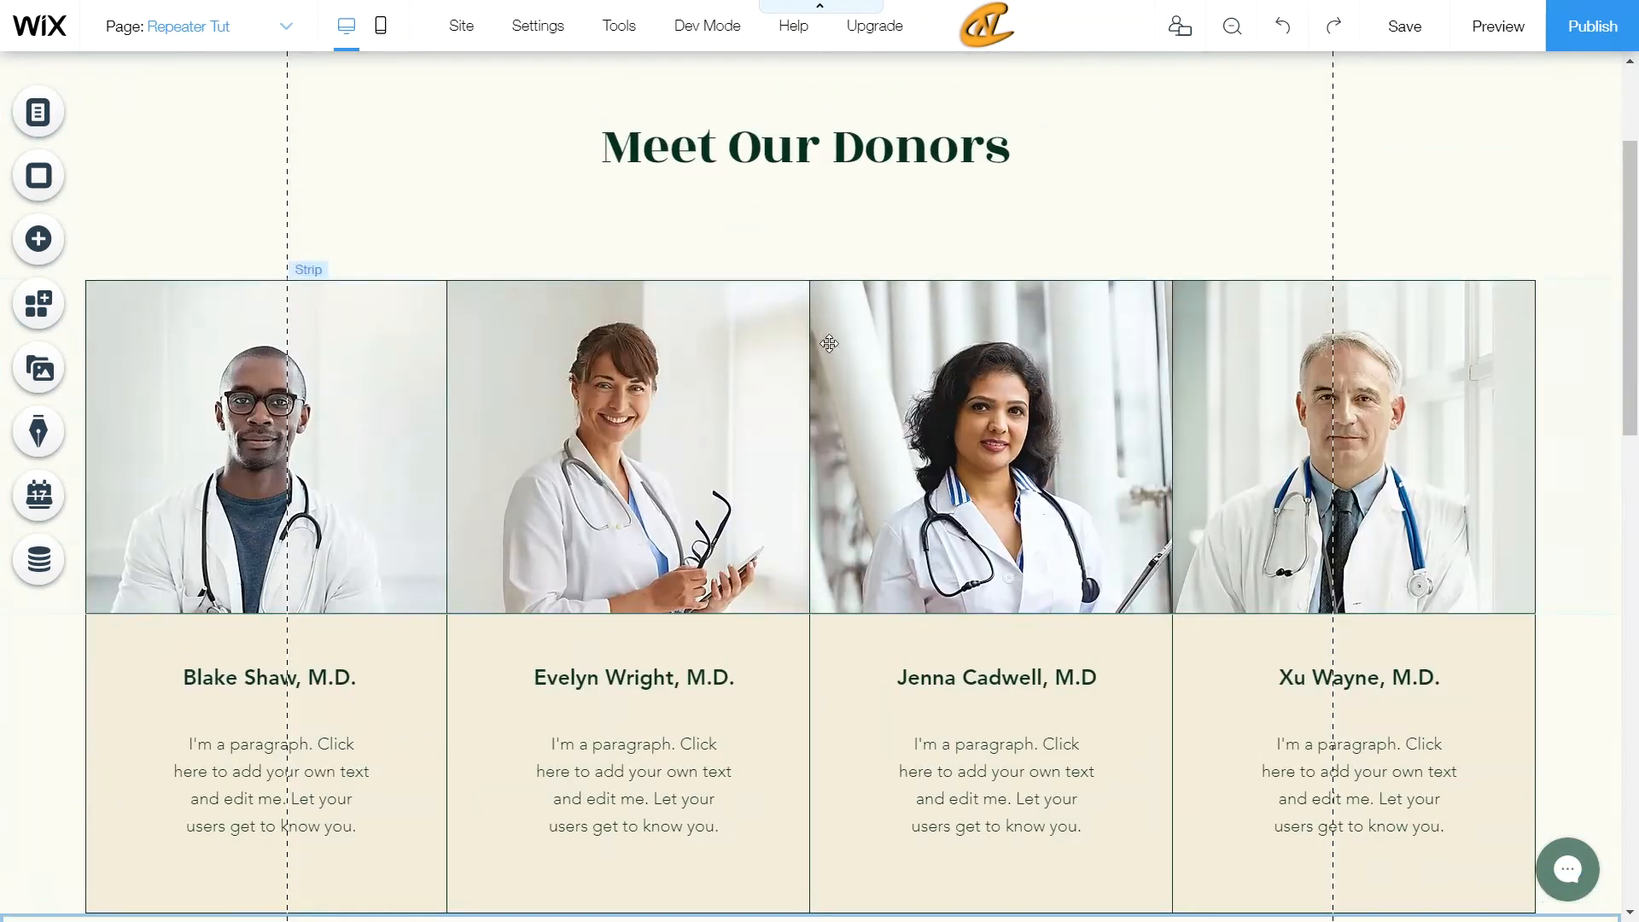
scroll(731, 495, "down", 7)
scroll(732, 500, "up", 4)
scroll(731, 505, "up", 2)
scroll(732, 504, "down", 3)
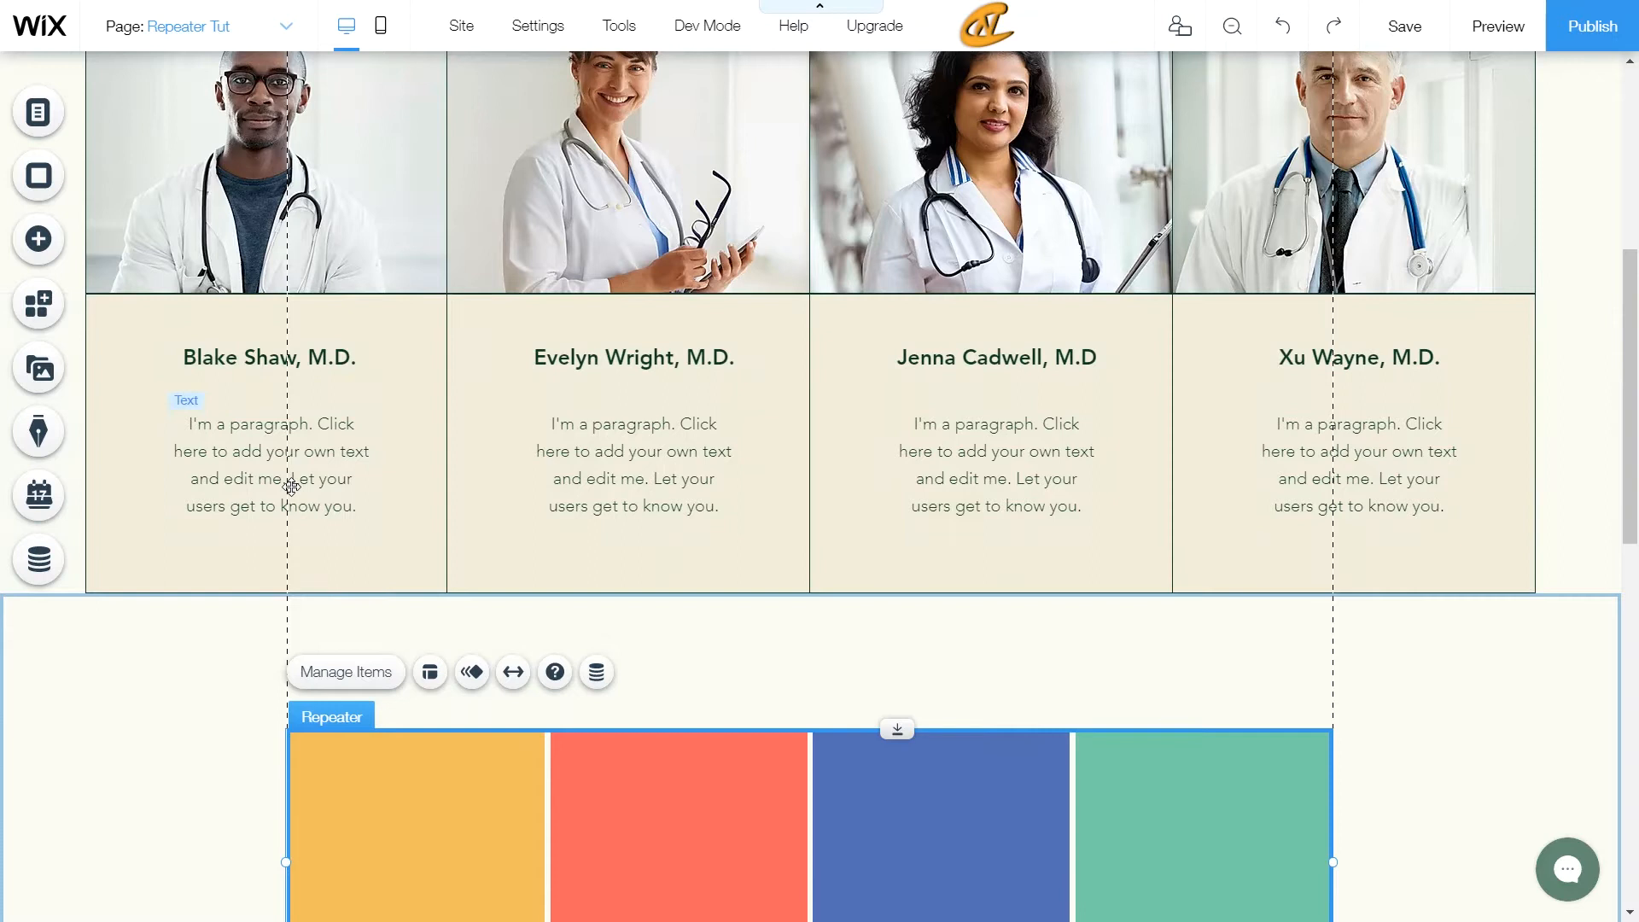
scroll(299, 354, "up", 2)
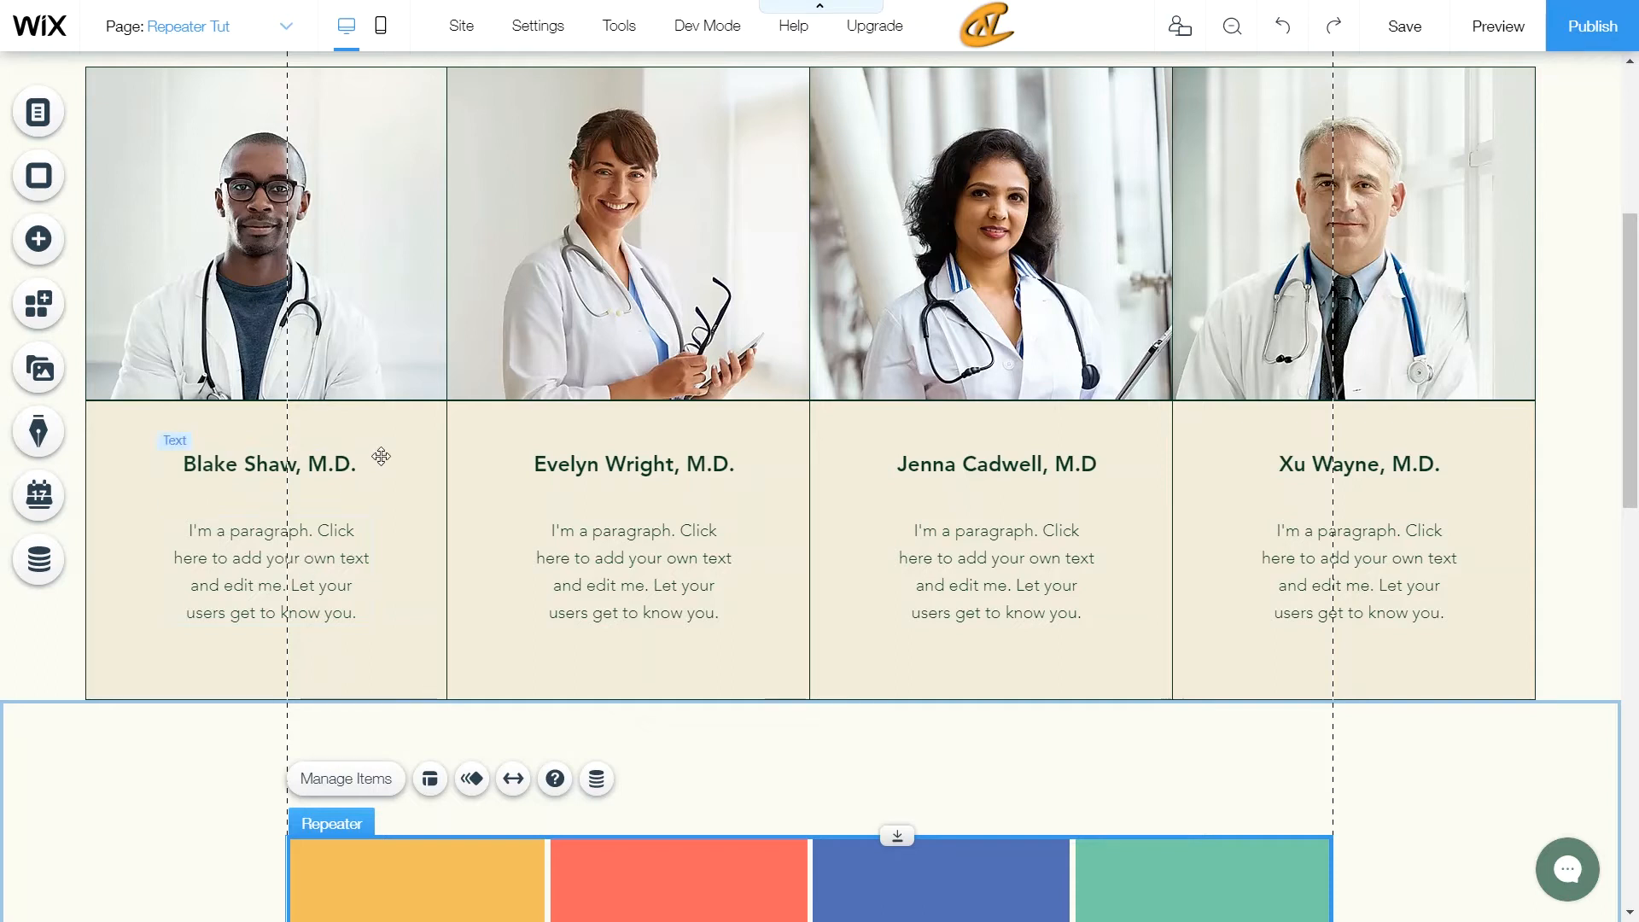
scroll(381, 456, "down", 4)
scroll(383, 451, "down", 1)
scroll(383, 451, "down", 2)
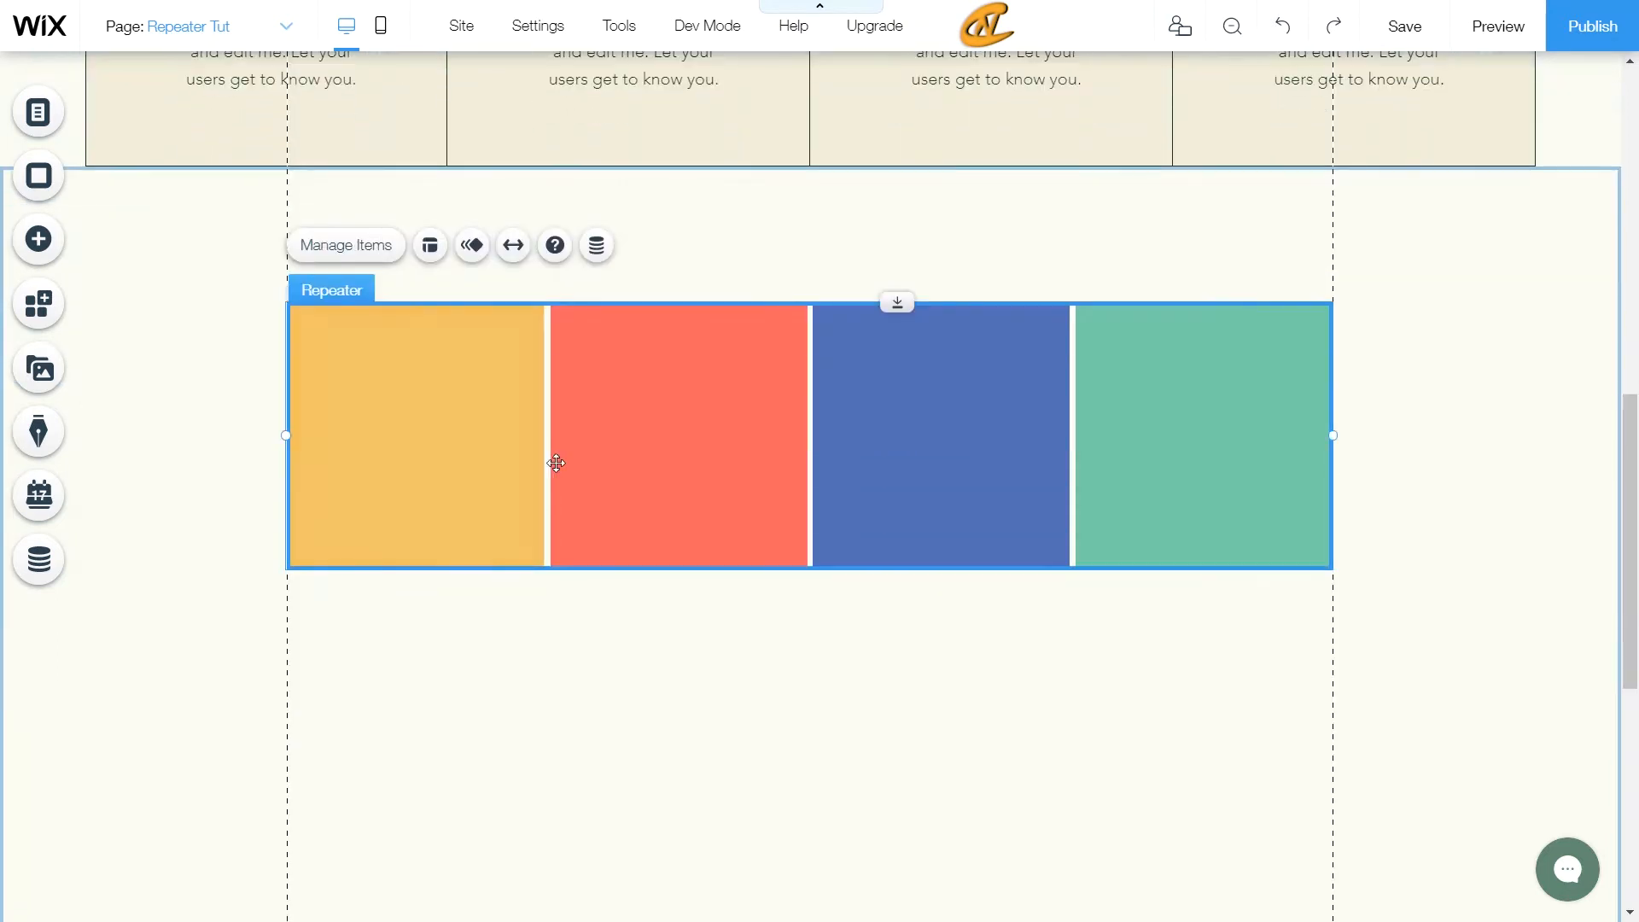
Widen the repeater so its four items match the width of the donor columns above
scroll(592, 533, "up", 1)
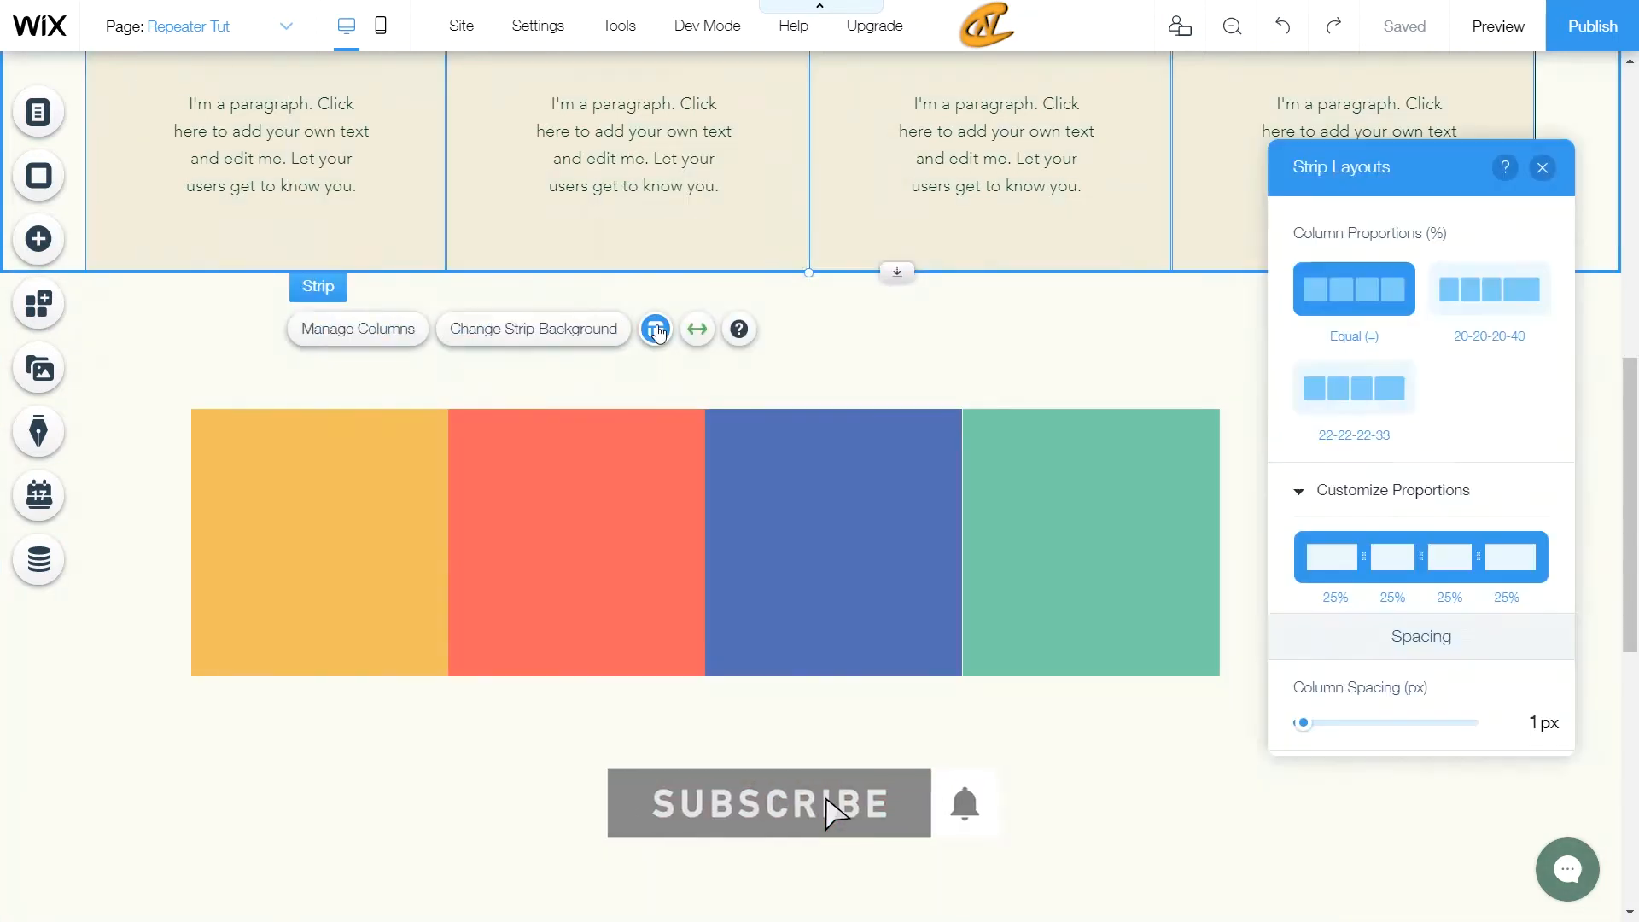
left_click_drag(1241, 541, 1539, 567)
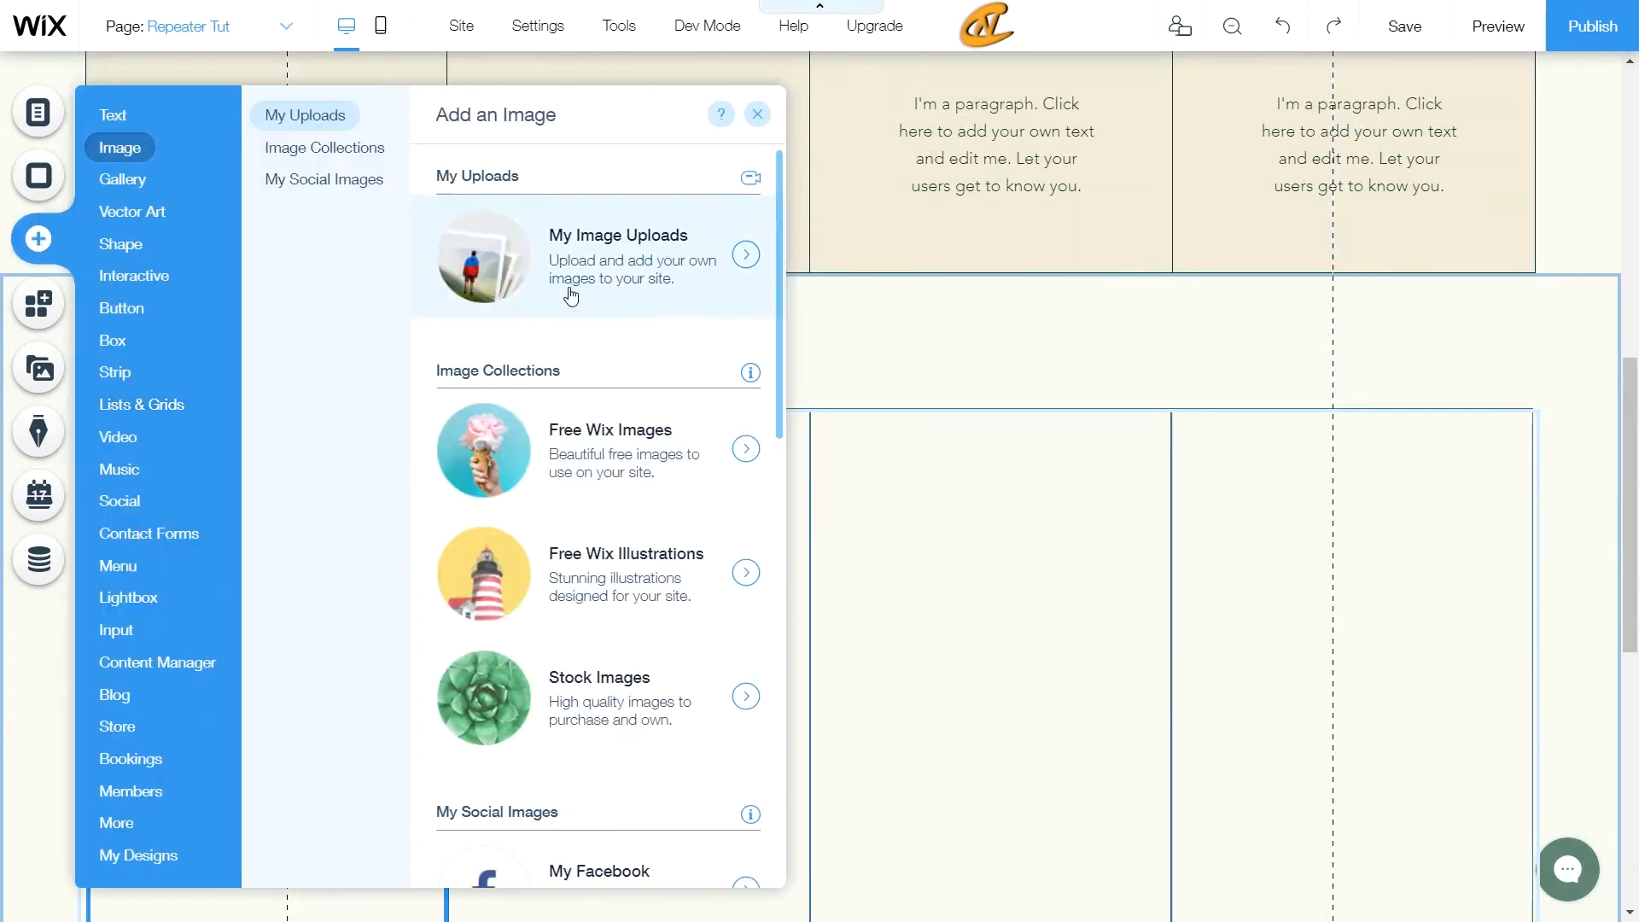
Open the image chooser for a new repeater image and switch its source to the Unsplash collection
left_click(597, 443)
scroll(605, 427, "down", 5)
left_click(997, 767)
scroll(998, 597, "up", 4)
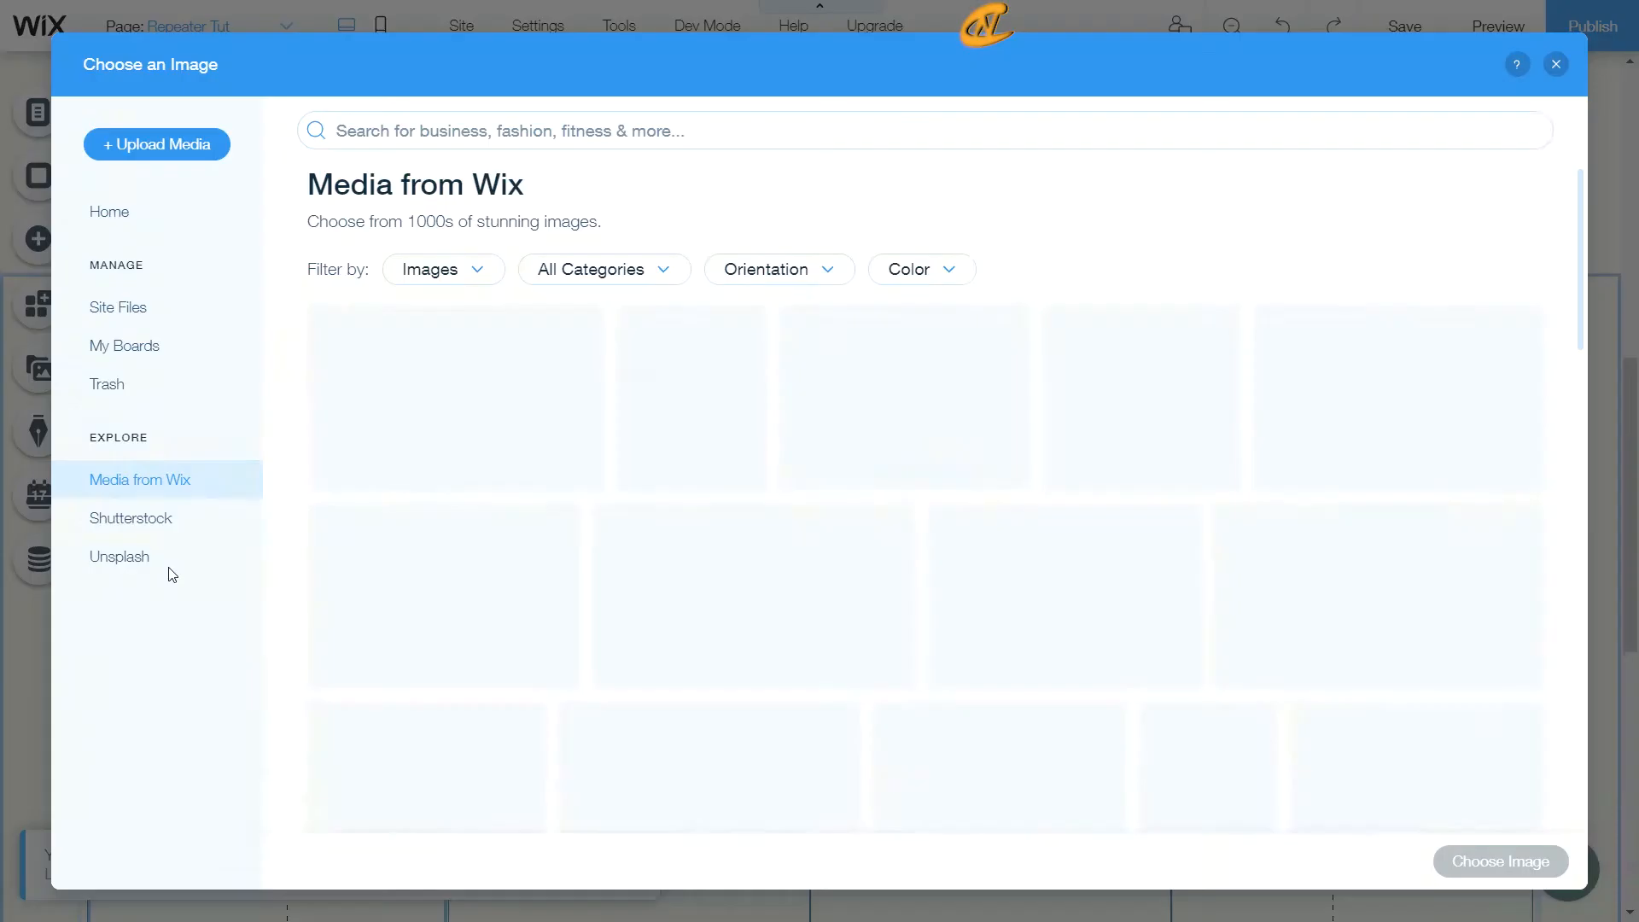
left_click(166, 567)
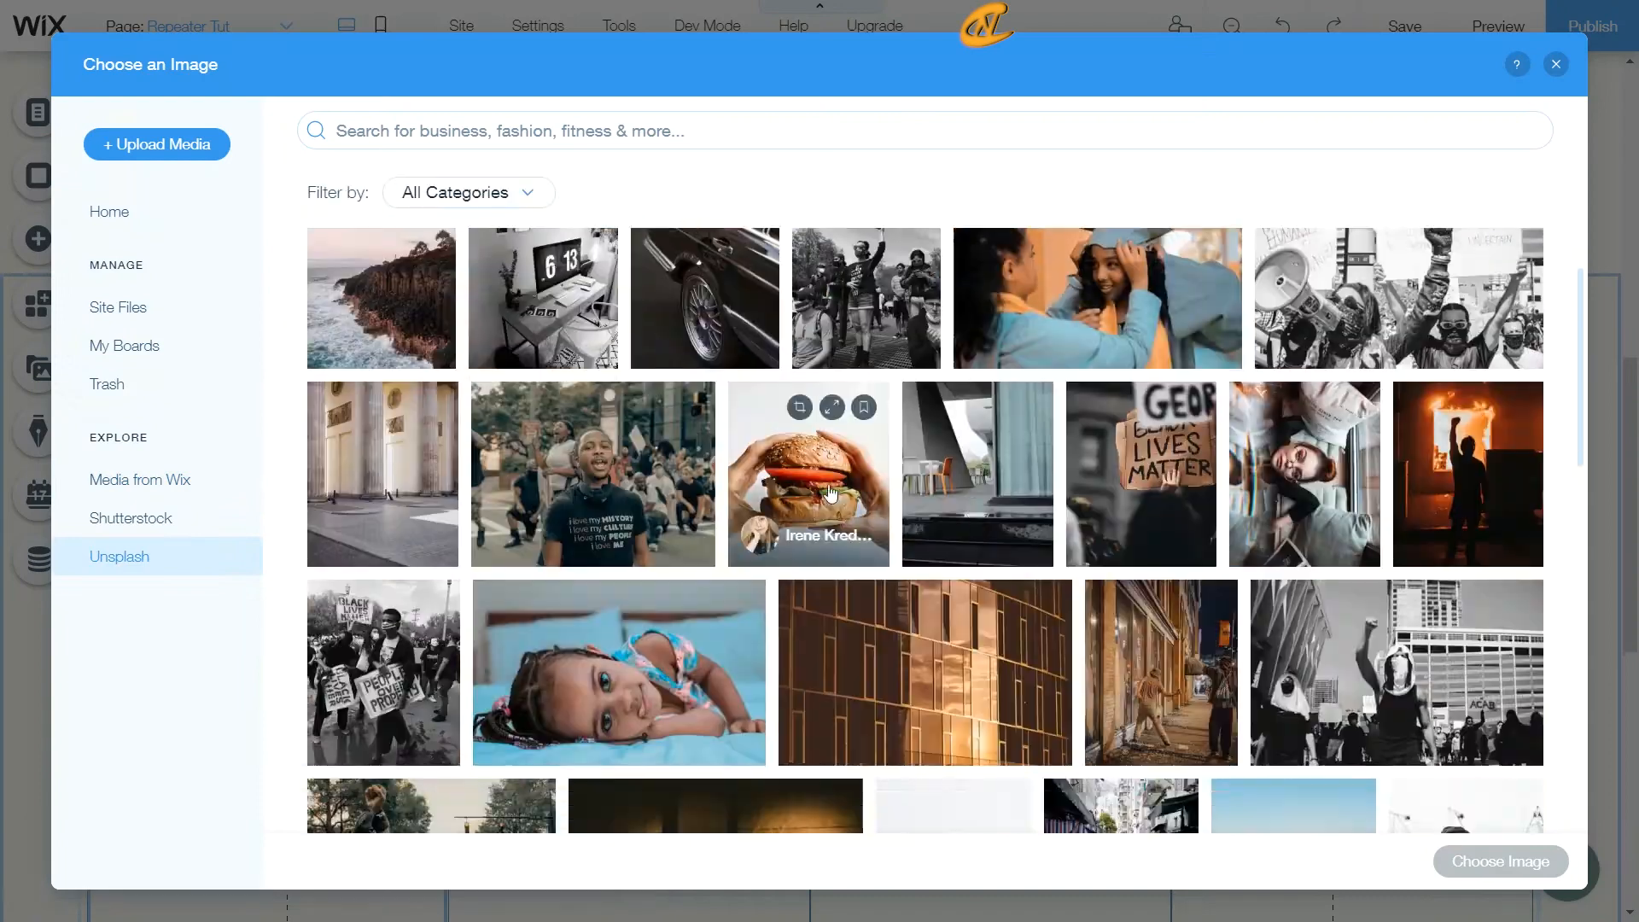
Search the Unsplash images for "person" and "headshot" to find a portrait for the first repeater item
left_click(708, 131)
type("person")
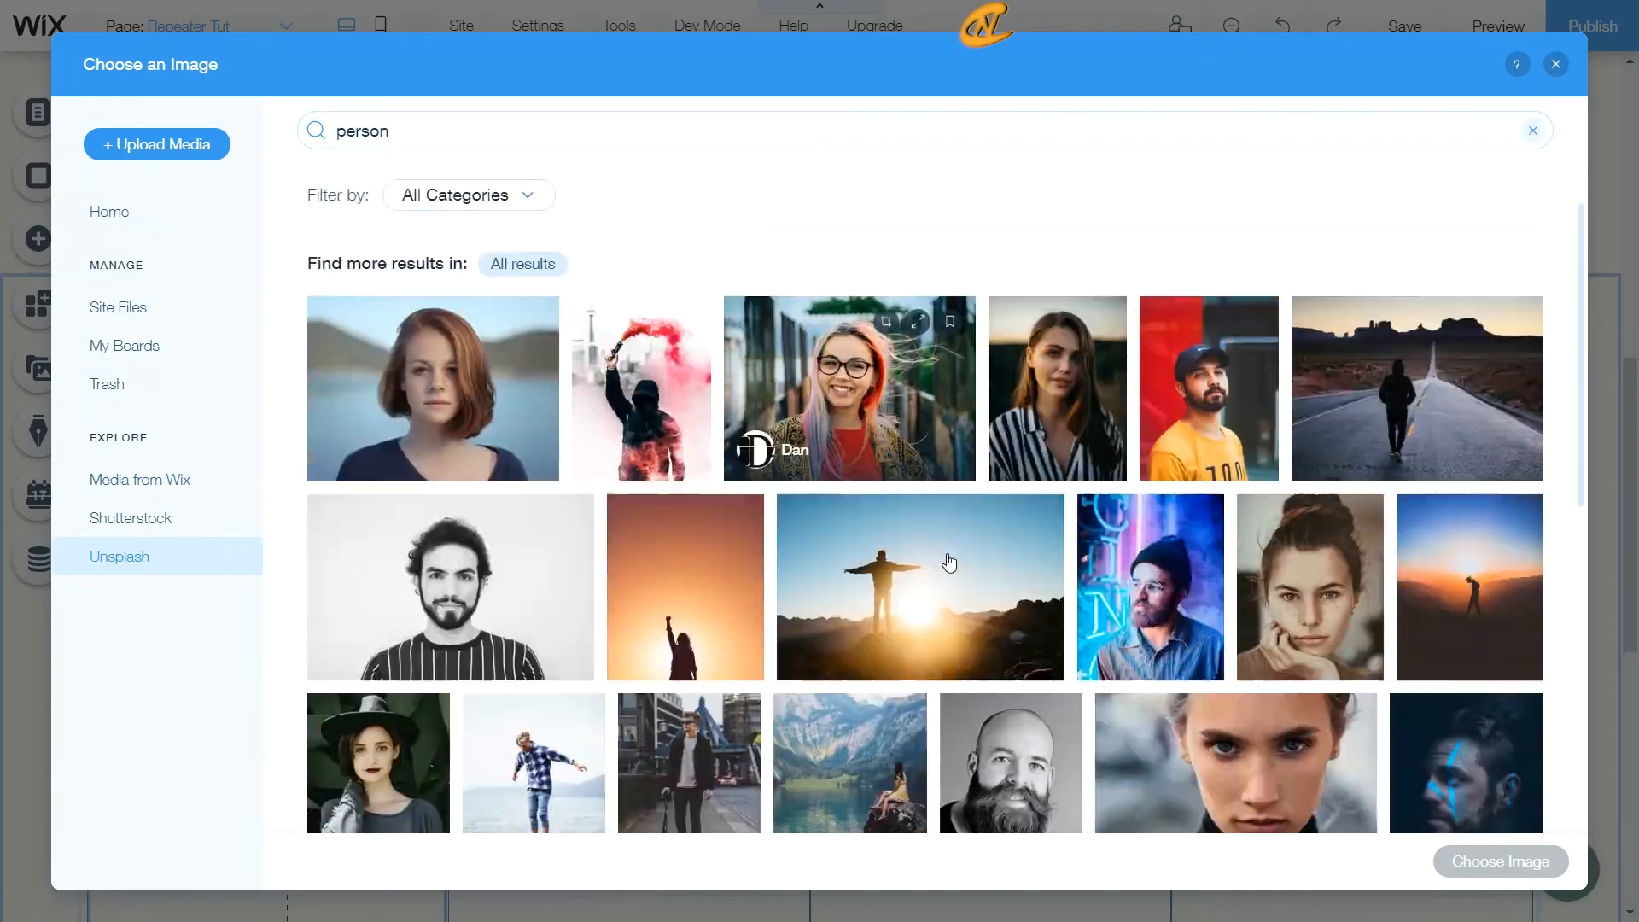
scroll(921, 512, "down", 5)
triple_click(706, 128)
type("headshot")
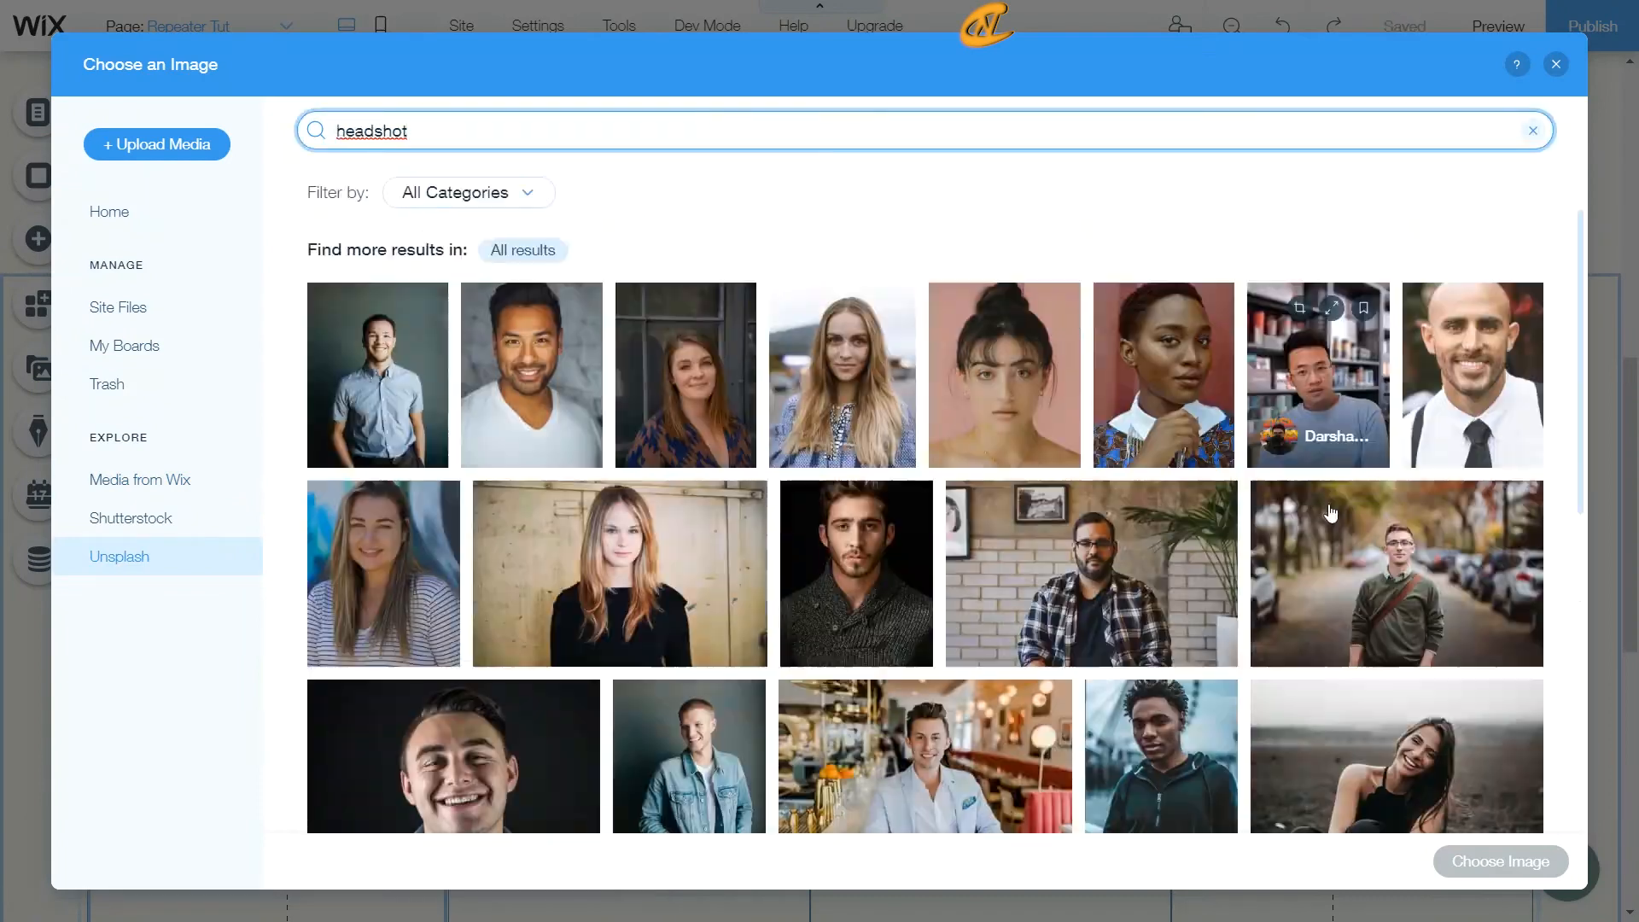
scroll(1330, 512, "down", 10)
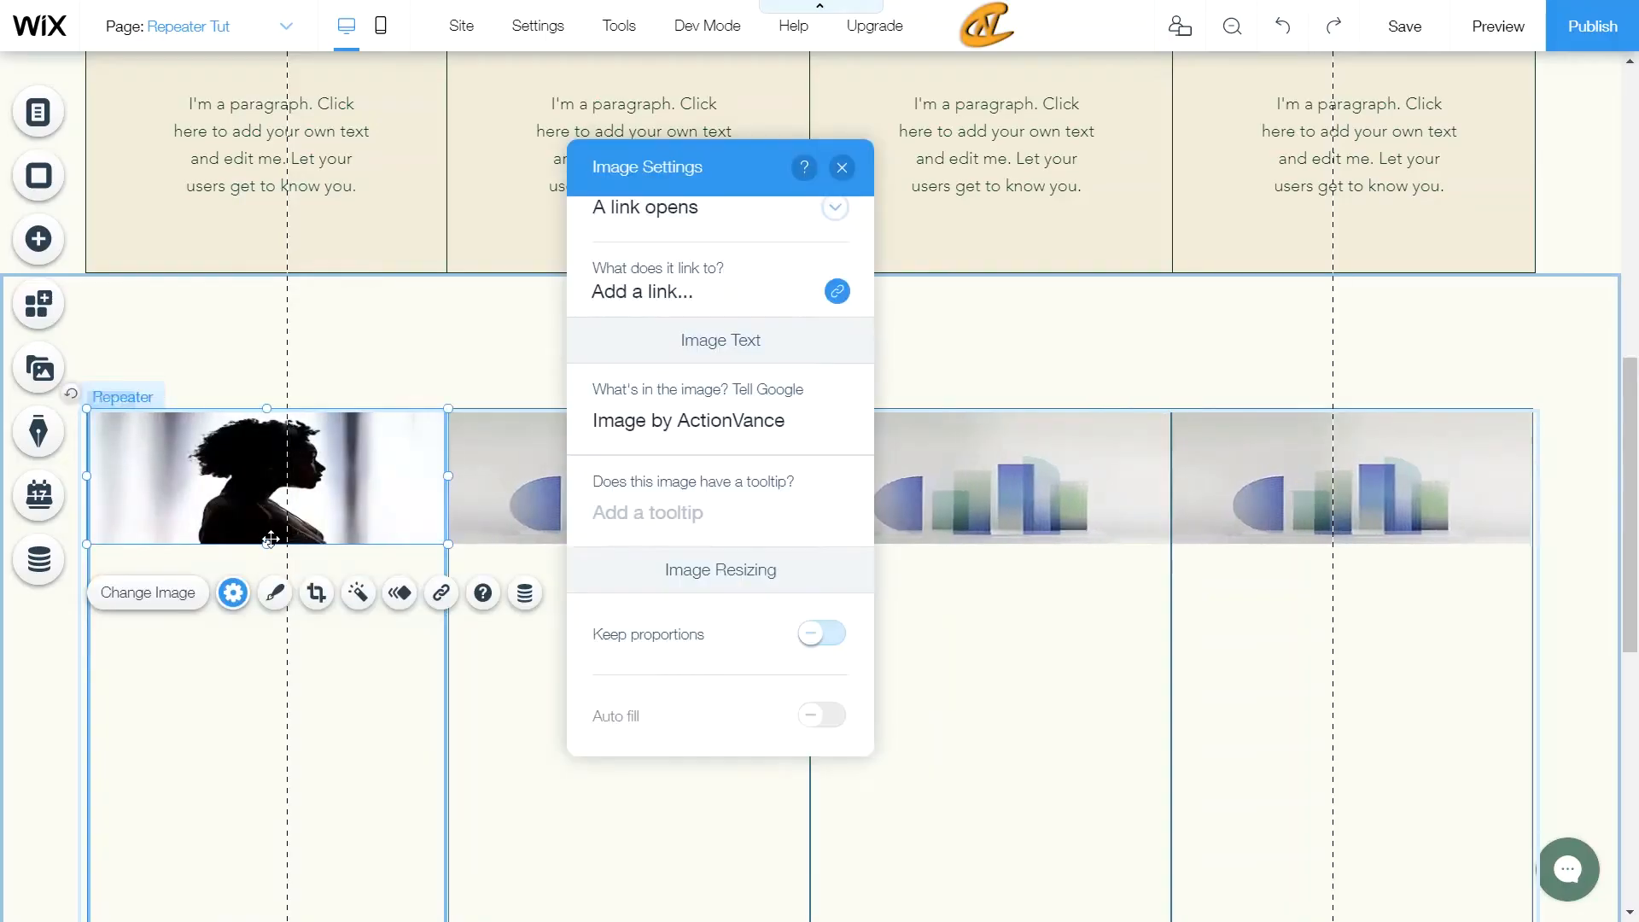
Increase the height of the portrait image in the first repeater item, keeping it as wide as the item
left_click_drag(267, 543, 270, 659)
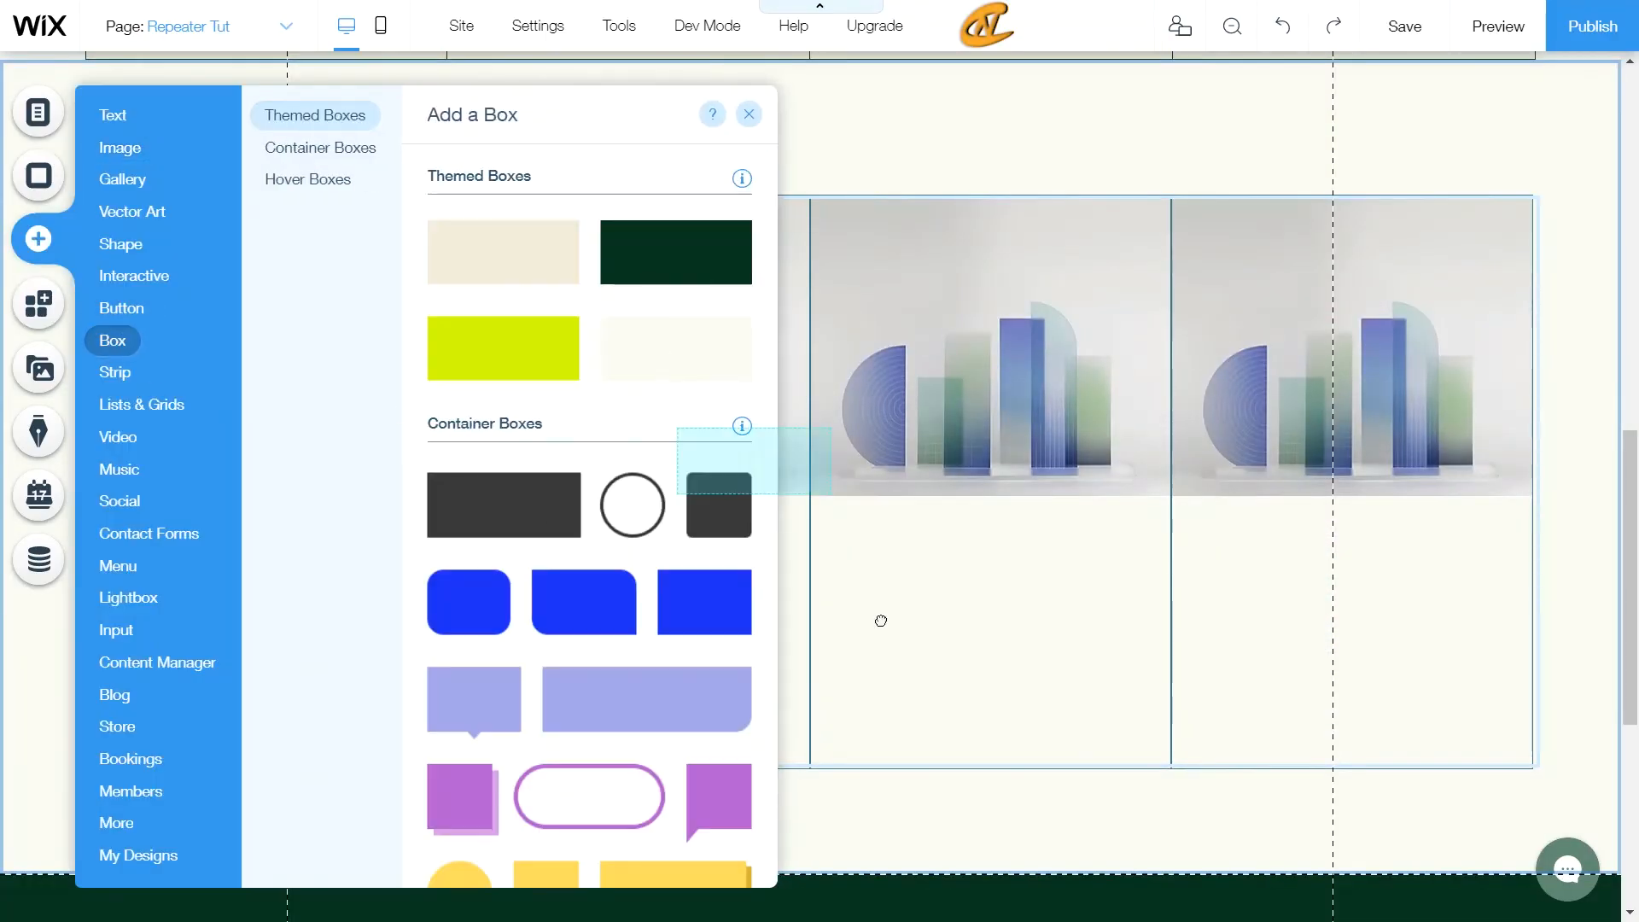
Try to add a box from the Box elements below the portrait in the first repeater item
left_click_drag(757, 457, 295, 608)
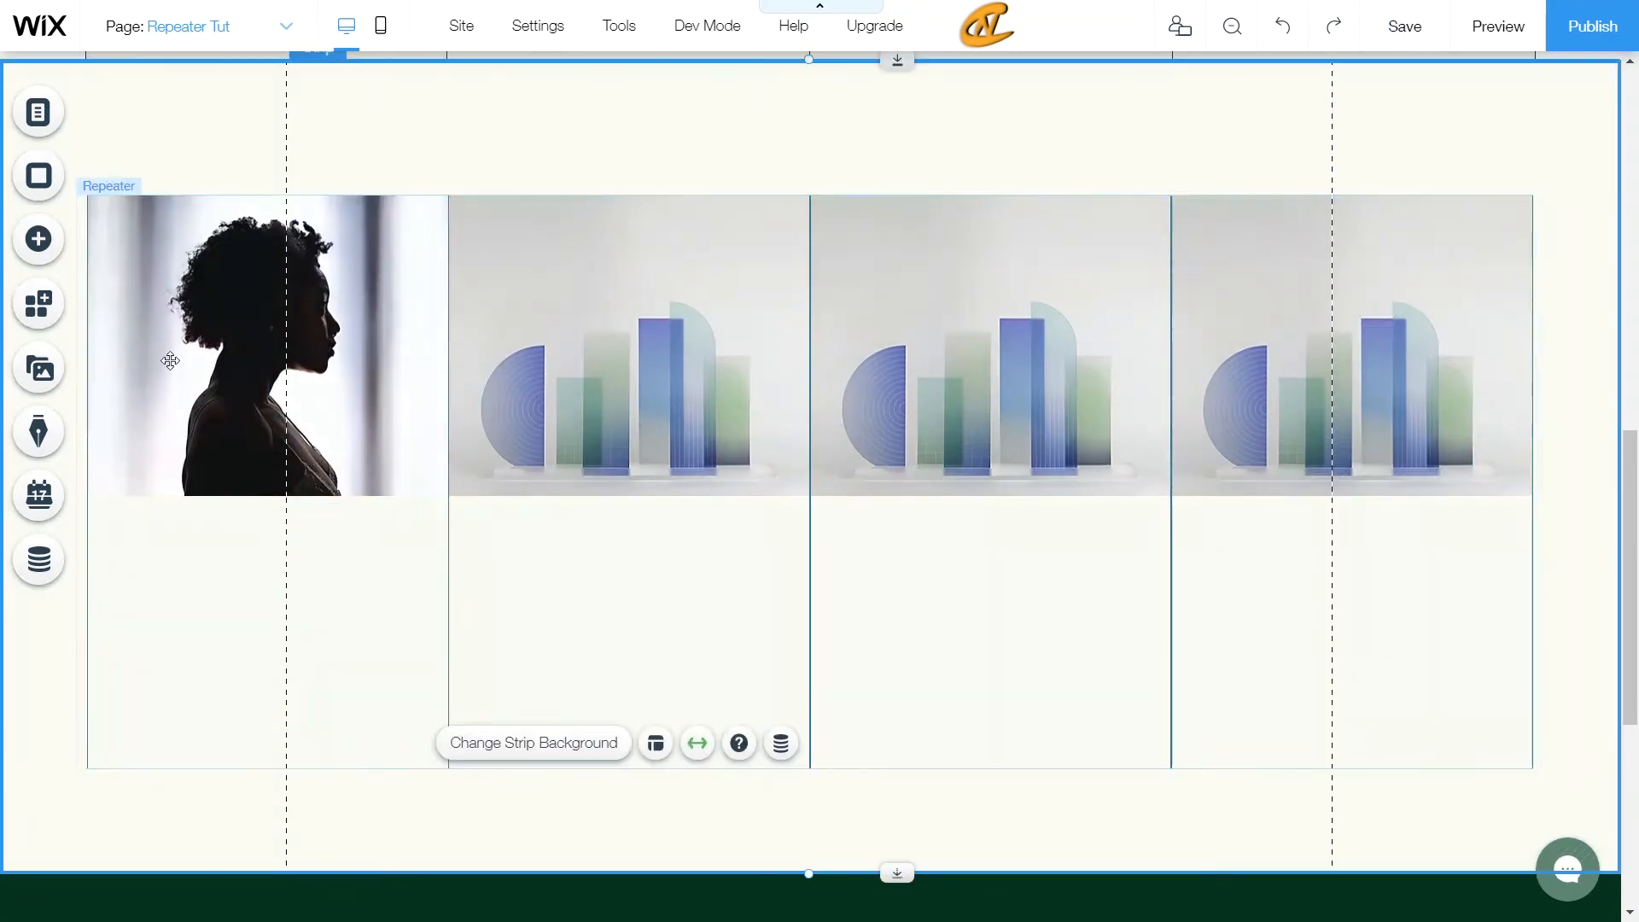
left_click(39, 239)
Place the name heading below the repeater images, widen it to nearly the item's width, and position the paragraph beneath it
left_click_drag(589, 651, 577, 651)
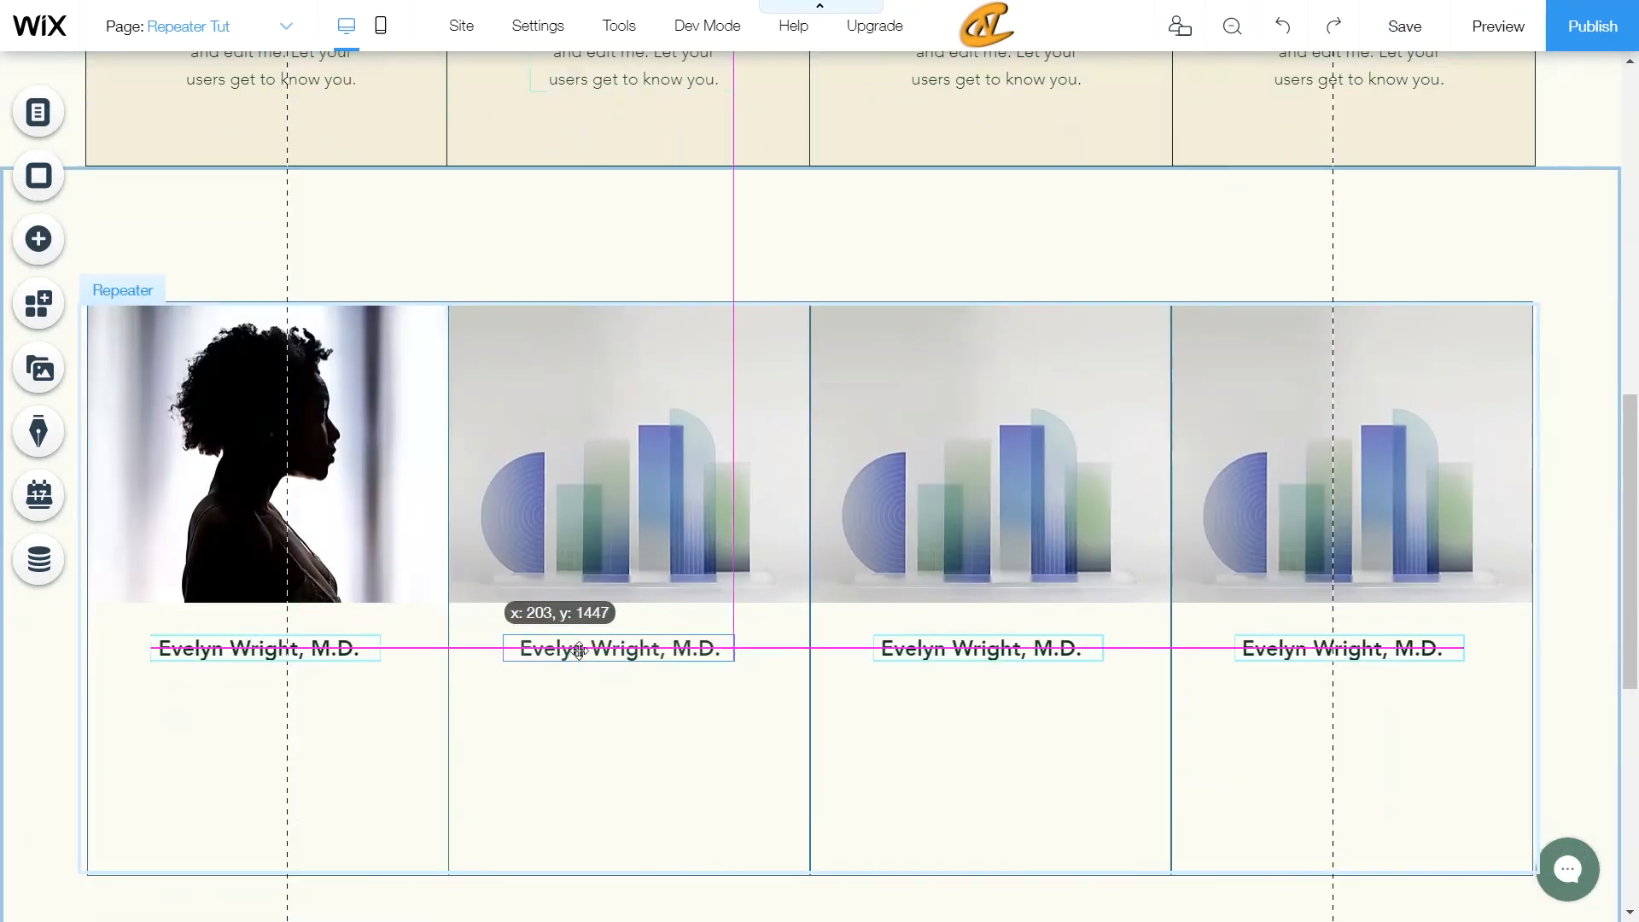
left_click_drag(152, 647, 102, 647)
left_click_drag(380, 648, 427, 648)
left_click_drag(226, 683, 226, 864)
left_click_drag(226, 864, 227, 865)
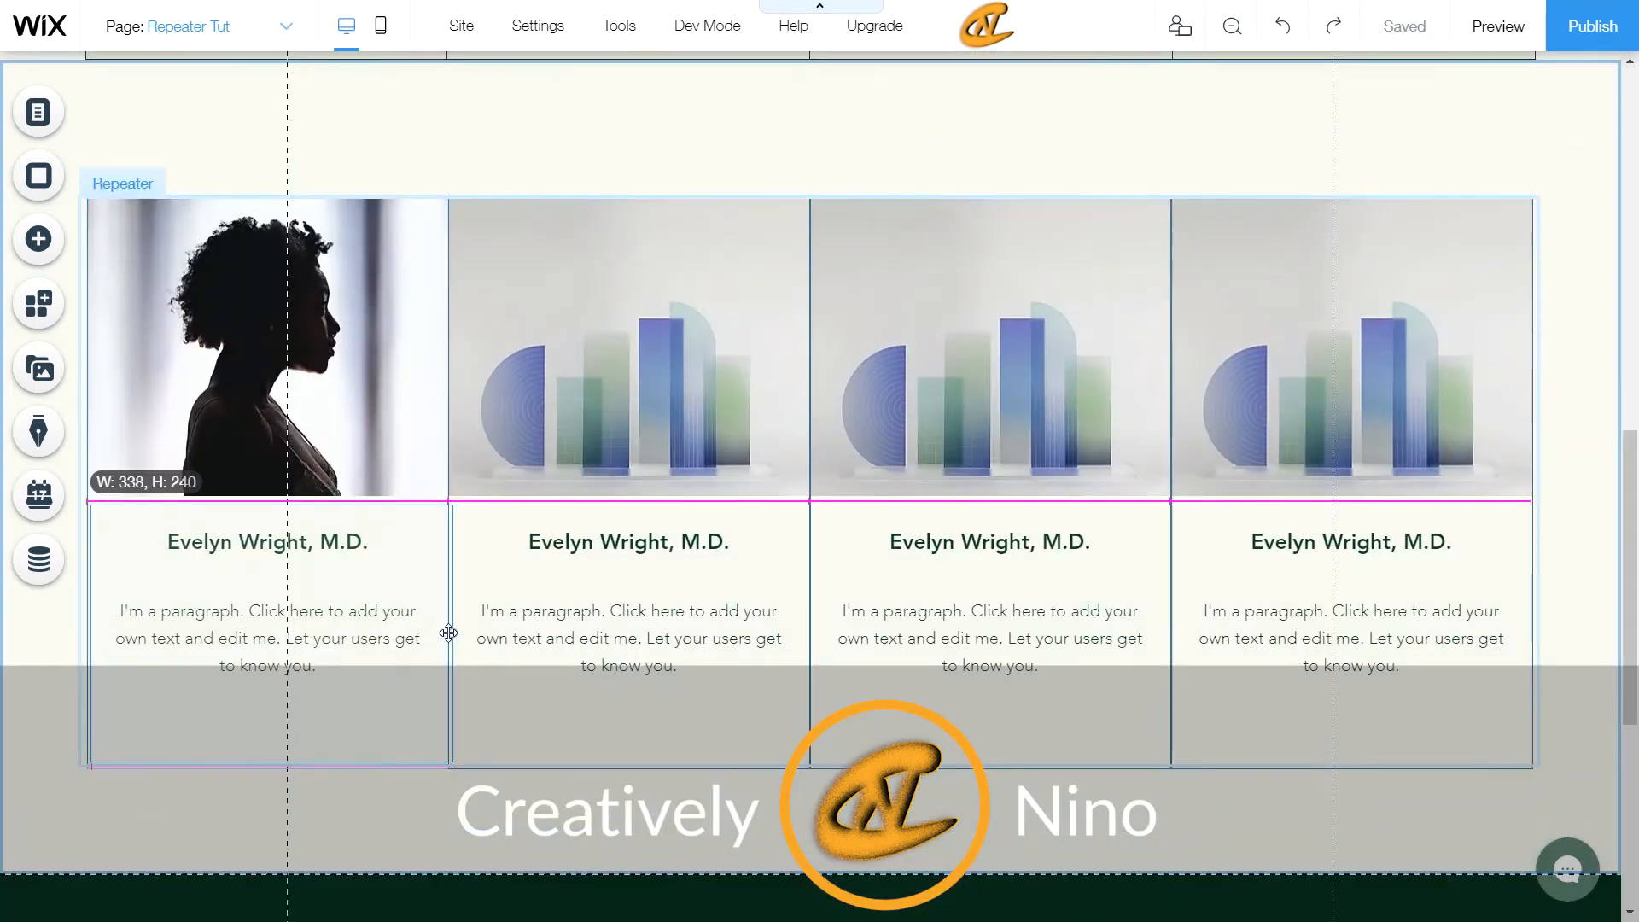
Fit the container box behind the heading and paragraph so it fills the repeater item's area below the portrait
left_click_drag(328, 719, 267, 768)
left_click_drag(265, 505, 265, 495)
scroll(231, 452, "up", 3)
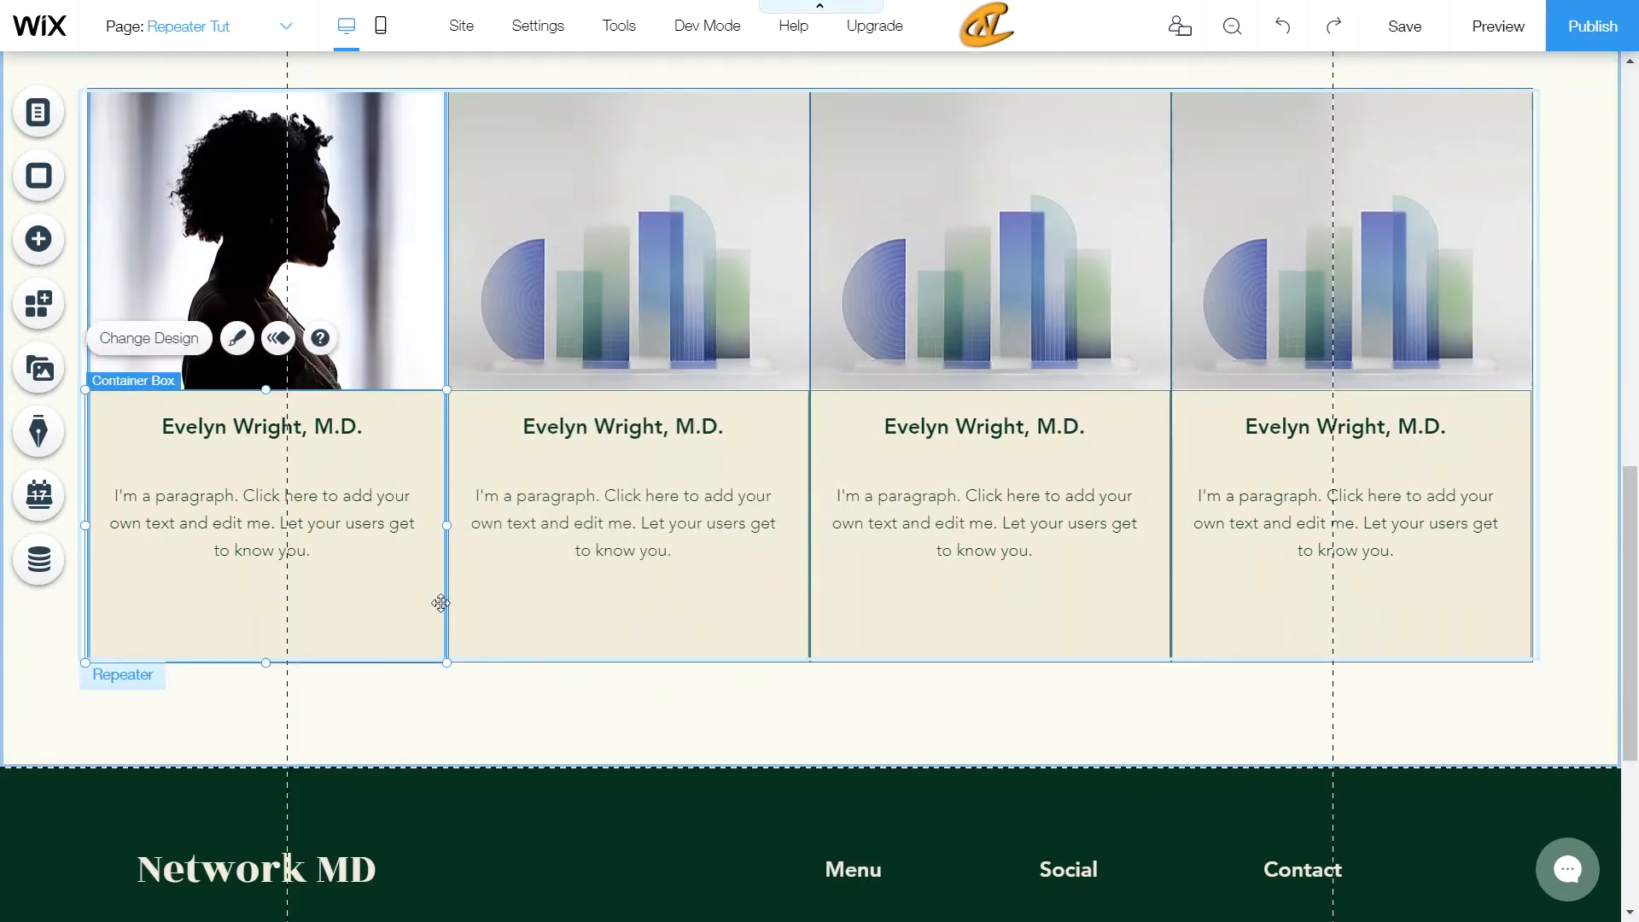
left_click_drag(85, 525, 95, 523)
left_click(466, 668)
Compare the new repeater's layout with the original Meet Our Donors strip above it
scroll(659, 454, "up", 6)
scroll(392, 755, "down", 3)
scroll(764, 350, "up", 2)
scroll(764, 350, "down", 4)
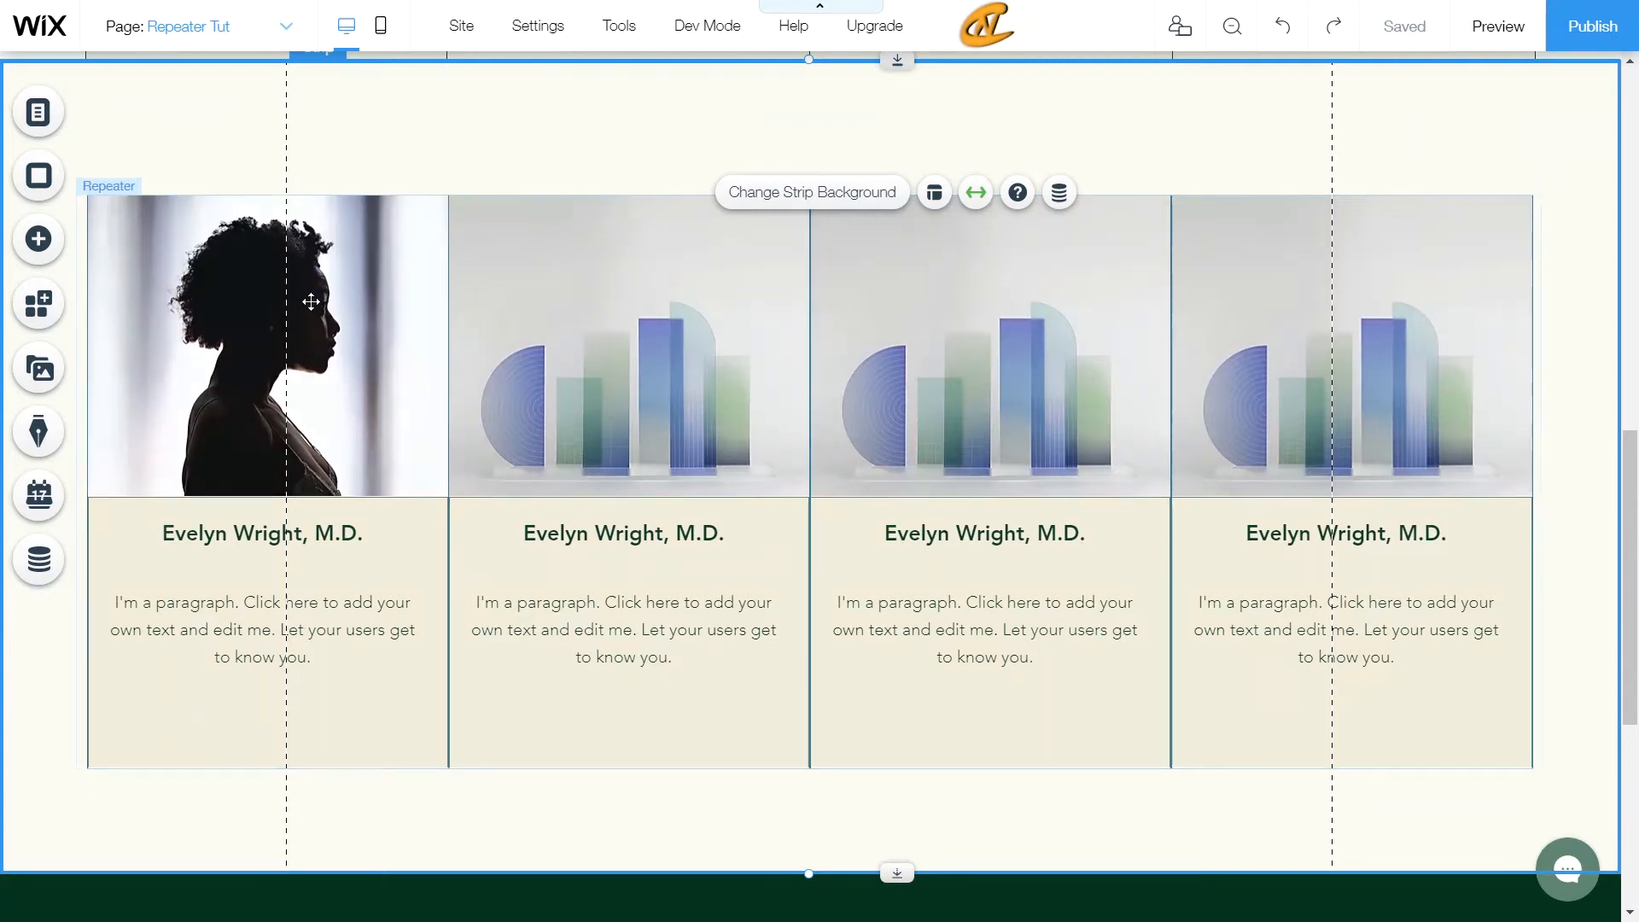
scroll(311, 301, "up", 10)
scroll(392, 457, "down", 10)
scroll(475, 438, "up", 6)
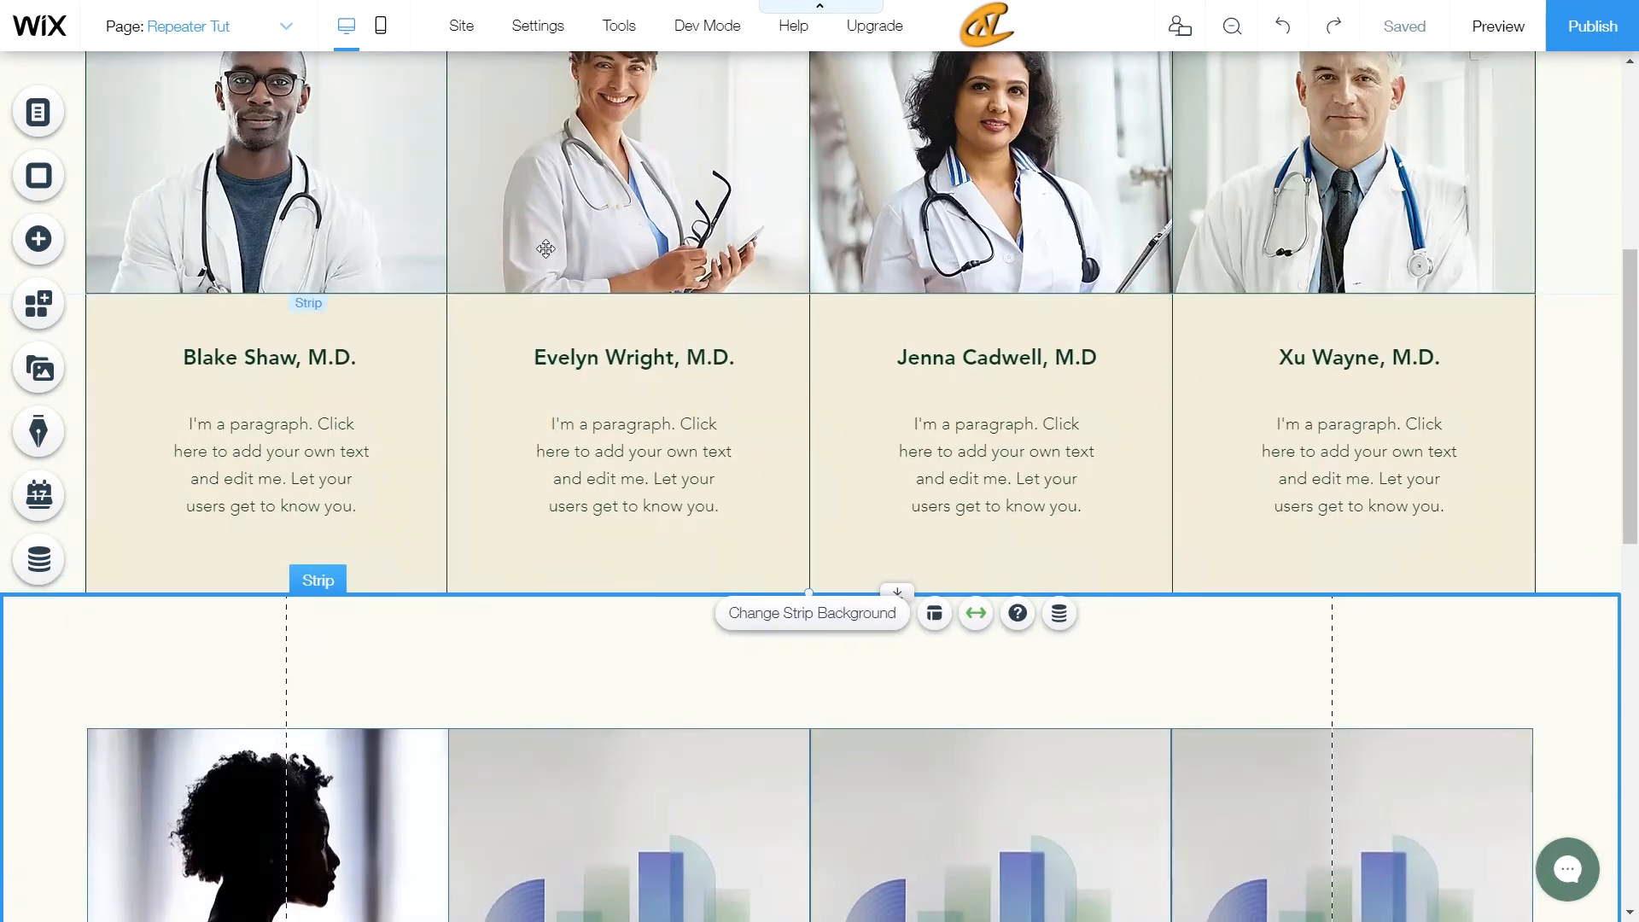
scroll(546, 329, "down", 2)
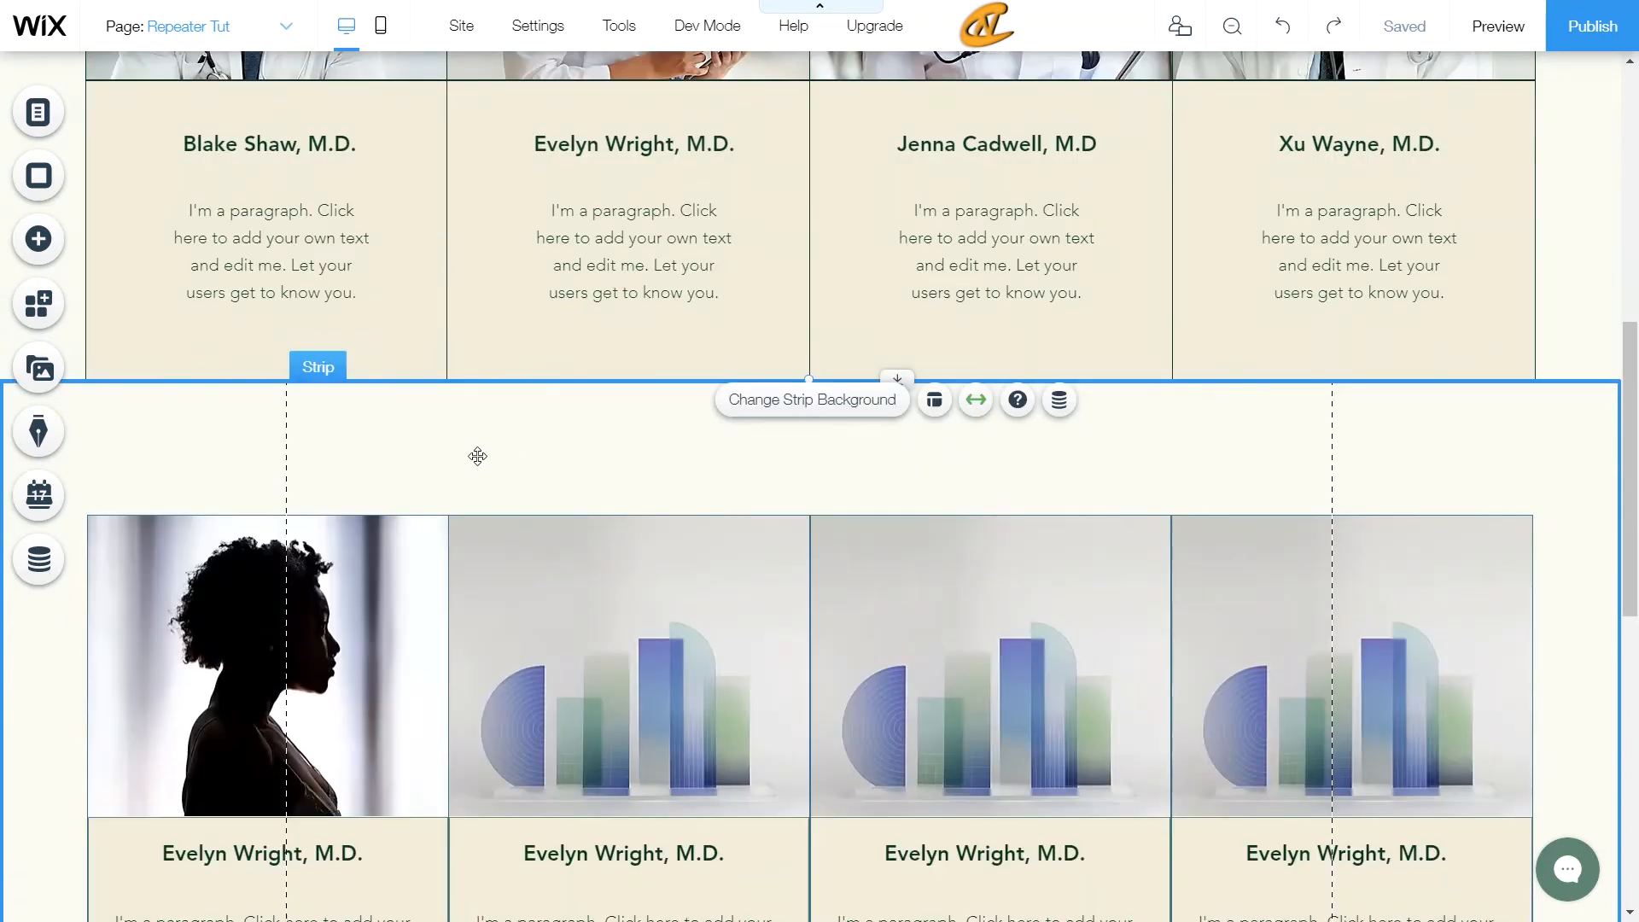
scroll(487, 425, "down", 2)
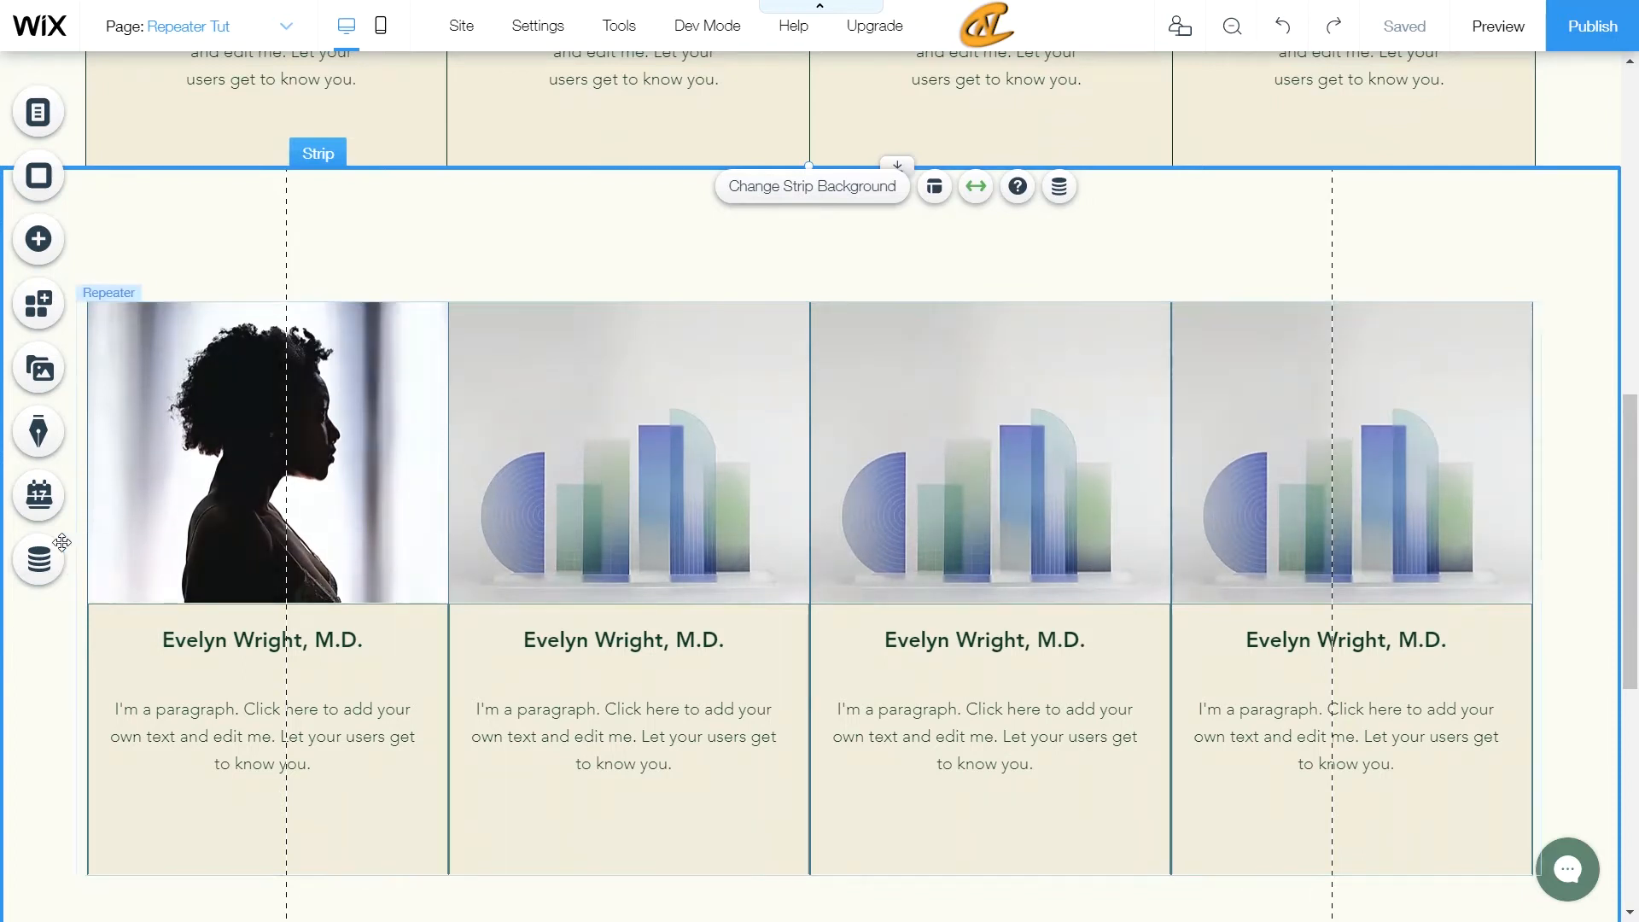
Review the site's existing collections in the Content Manager and the original Meet Our Donors section they relate to
left_click(40, 560)
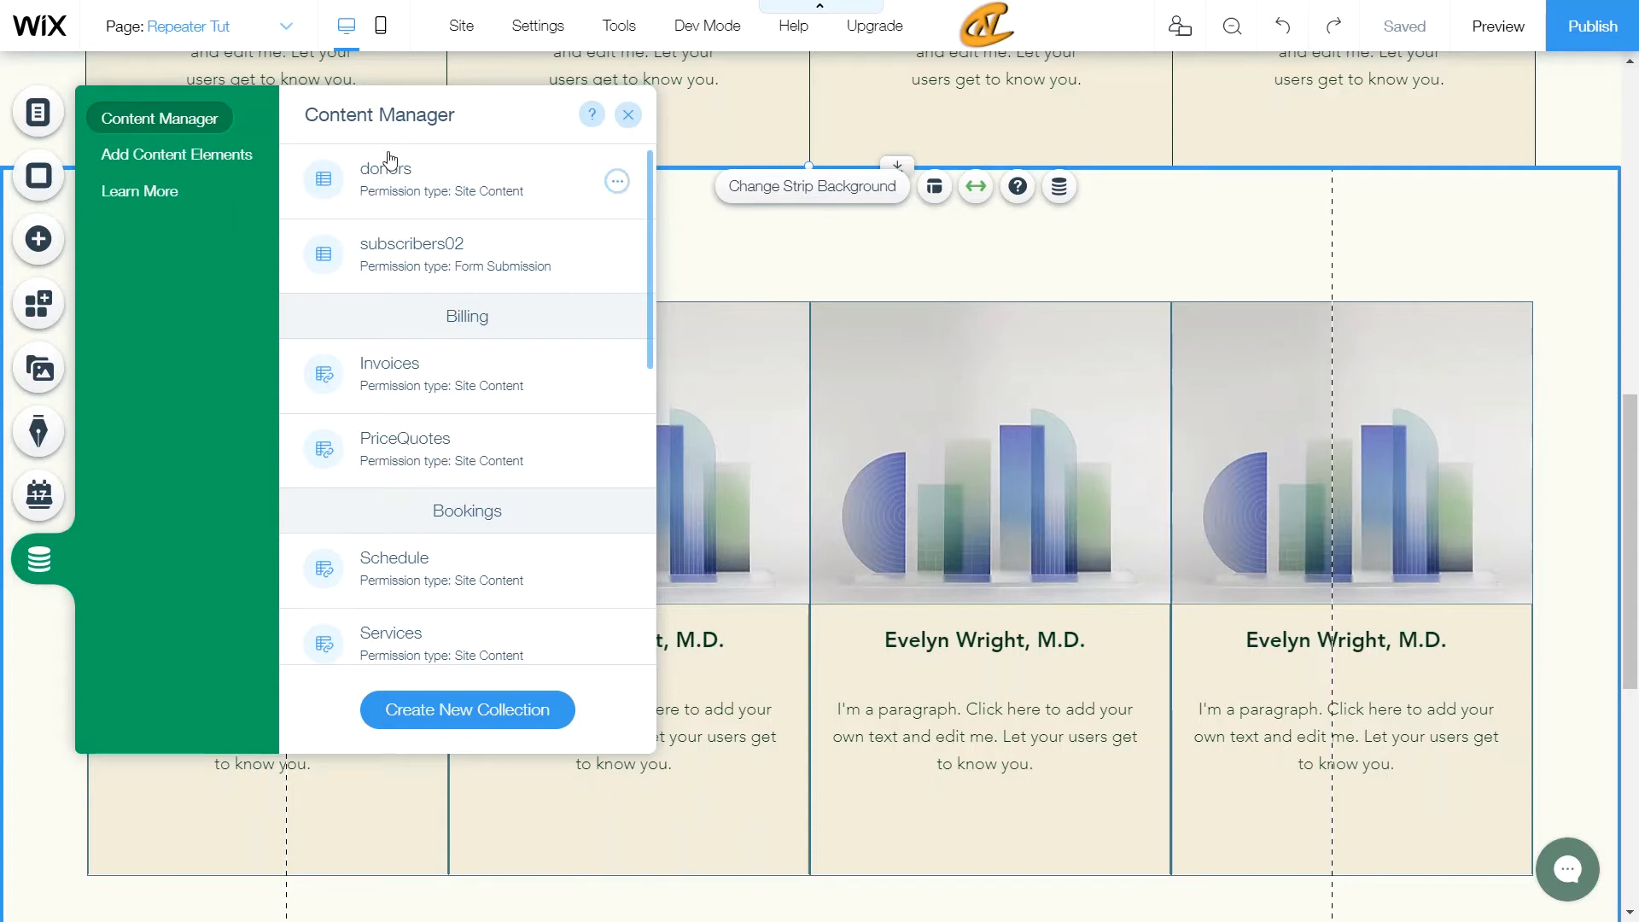
left_click(962, 273)
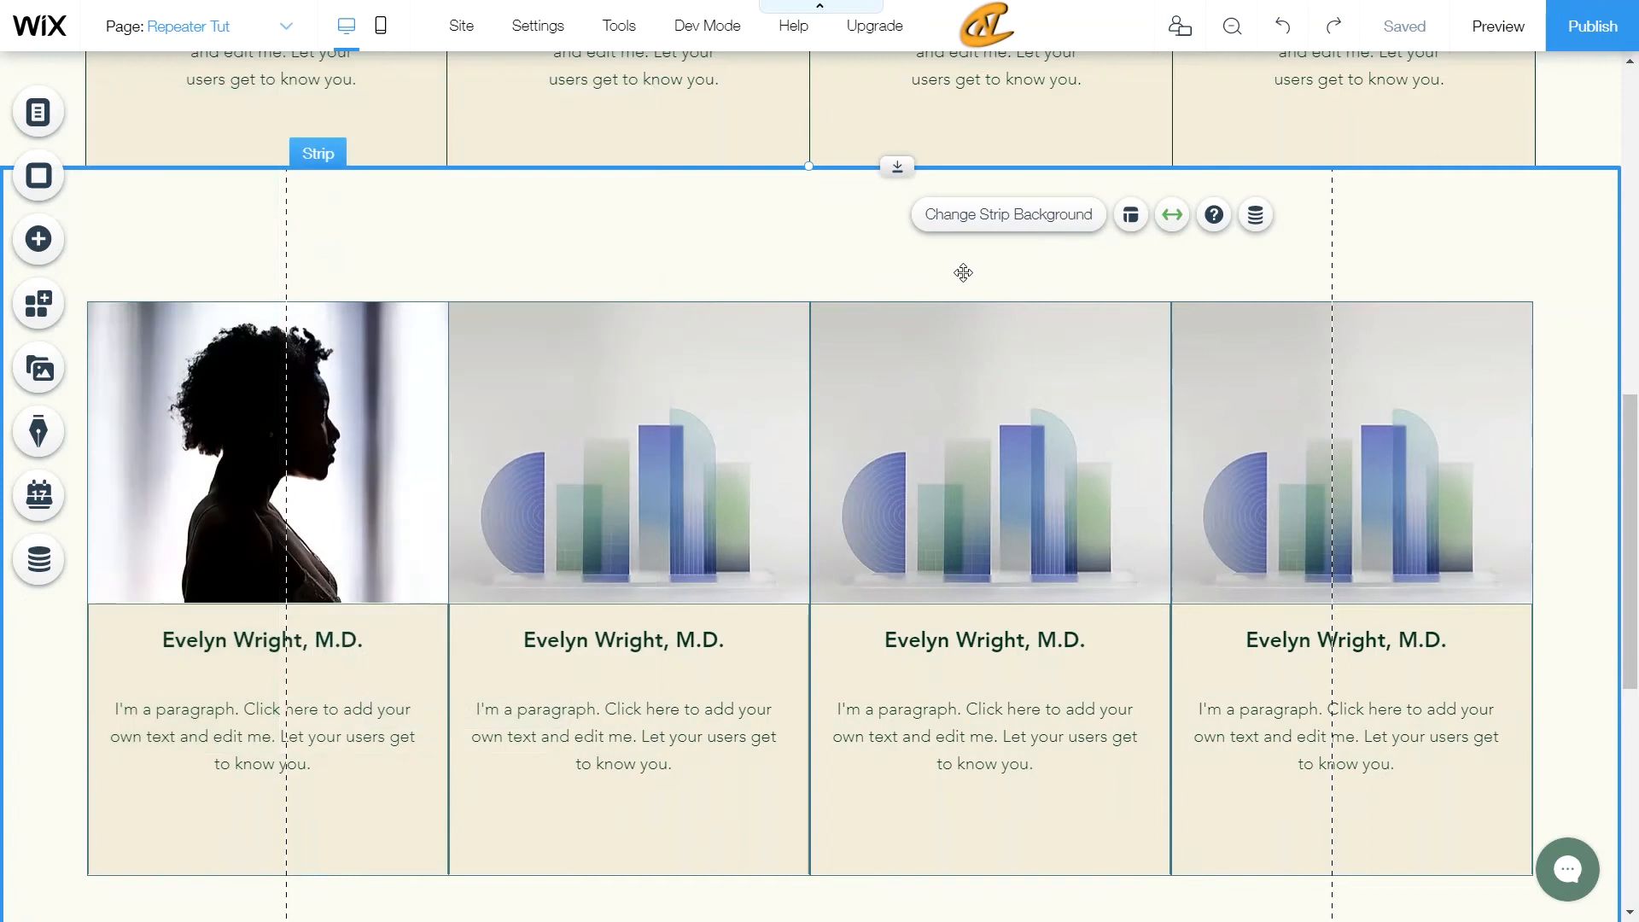
scroll(963, 273, "up", 10)
scroll(963, 280, "down", 3)
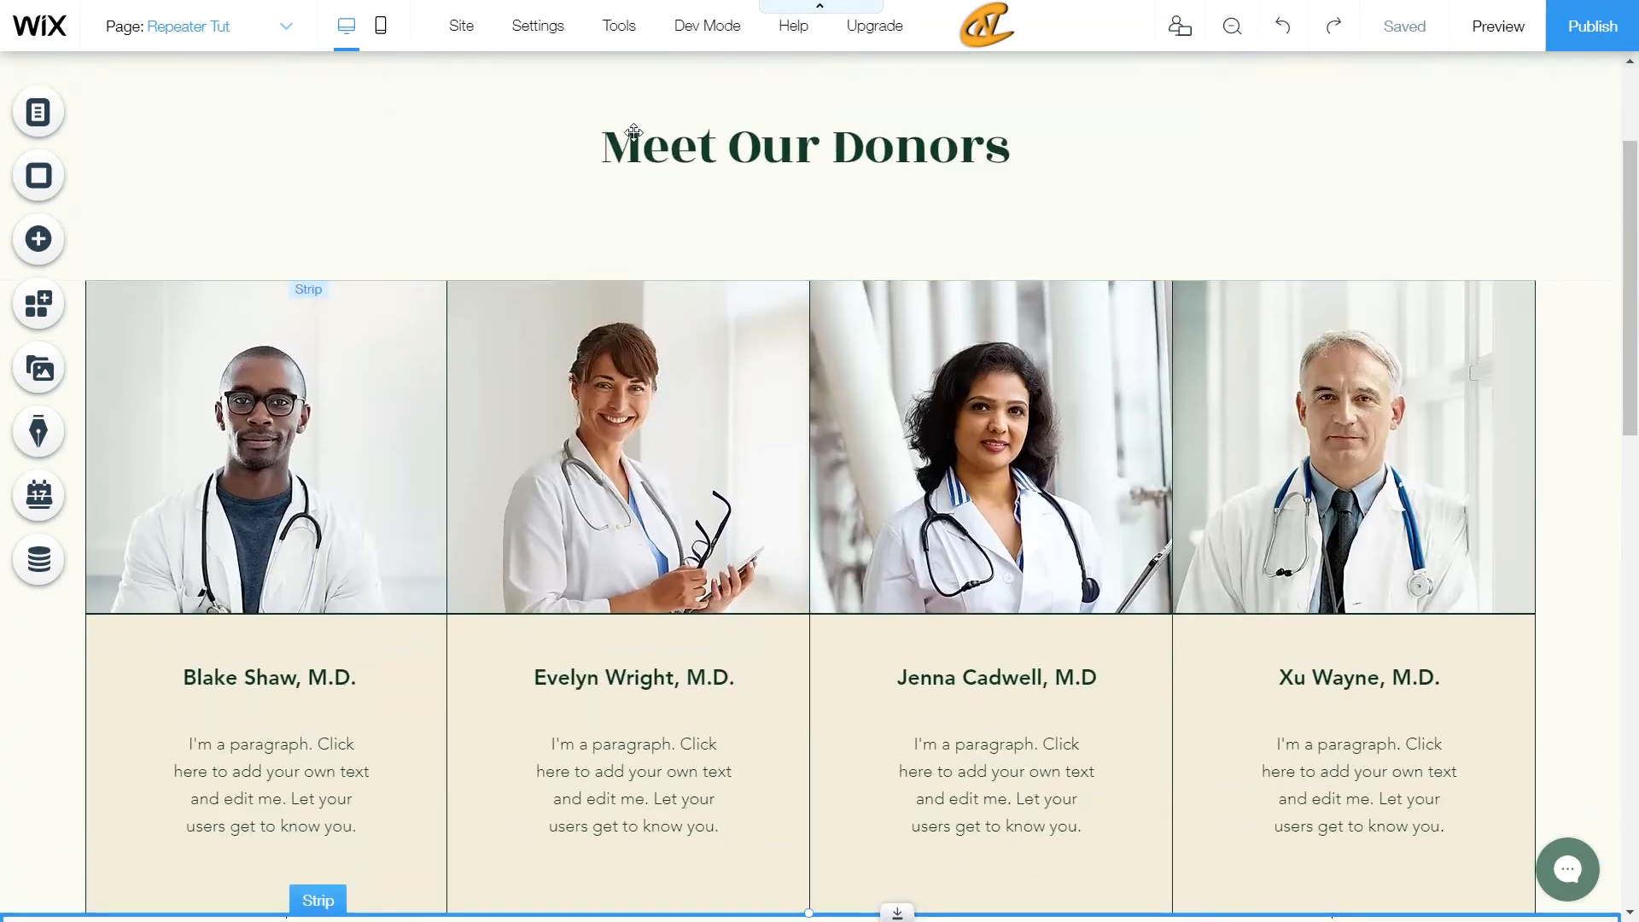
scroll(803, 282, "down", 8)
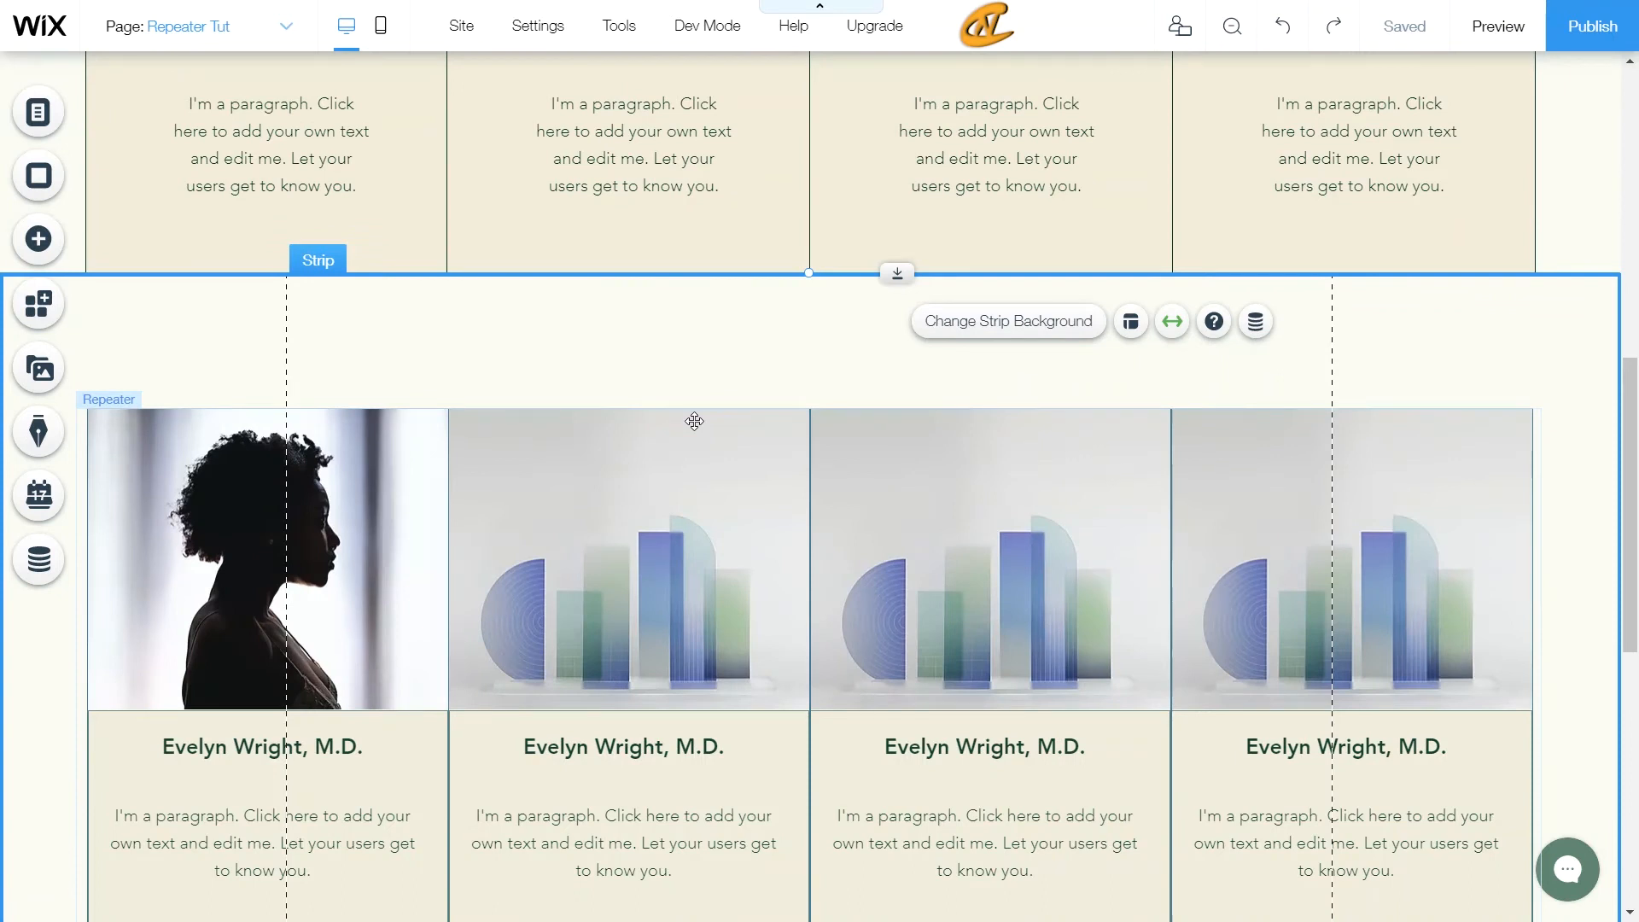
scroll(694, 421, "down", 1)
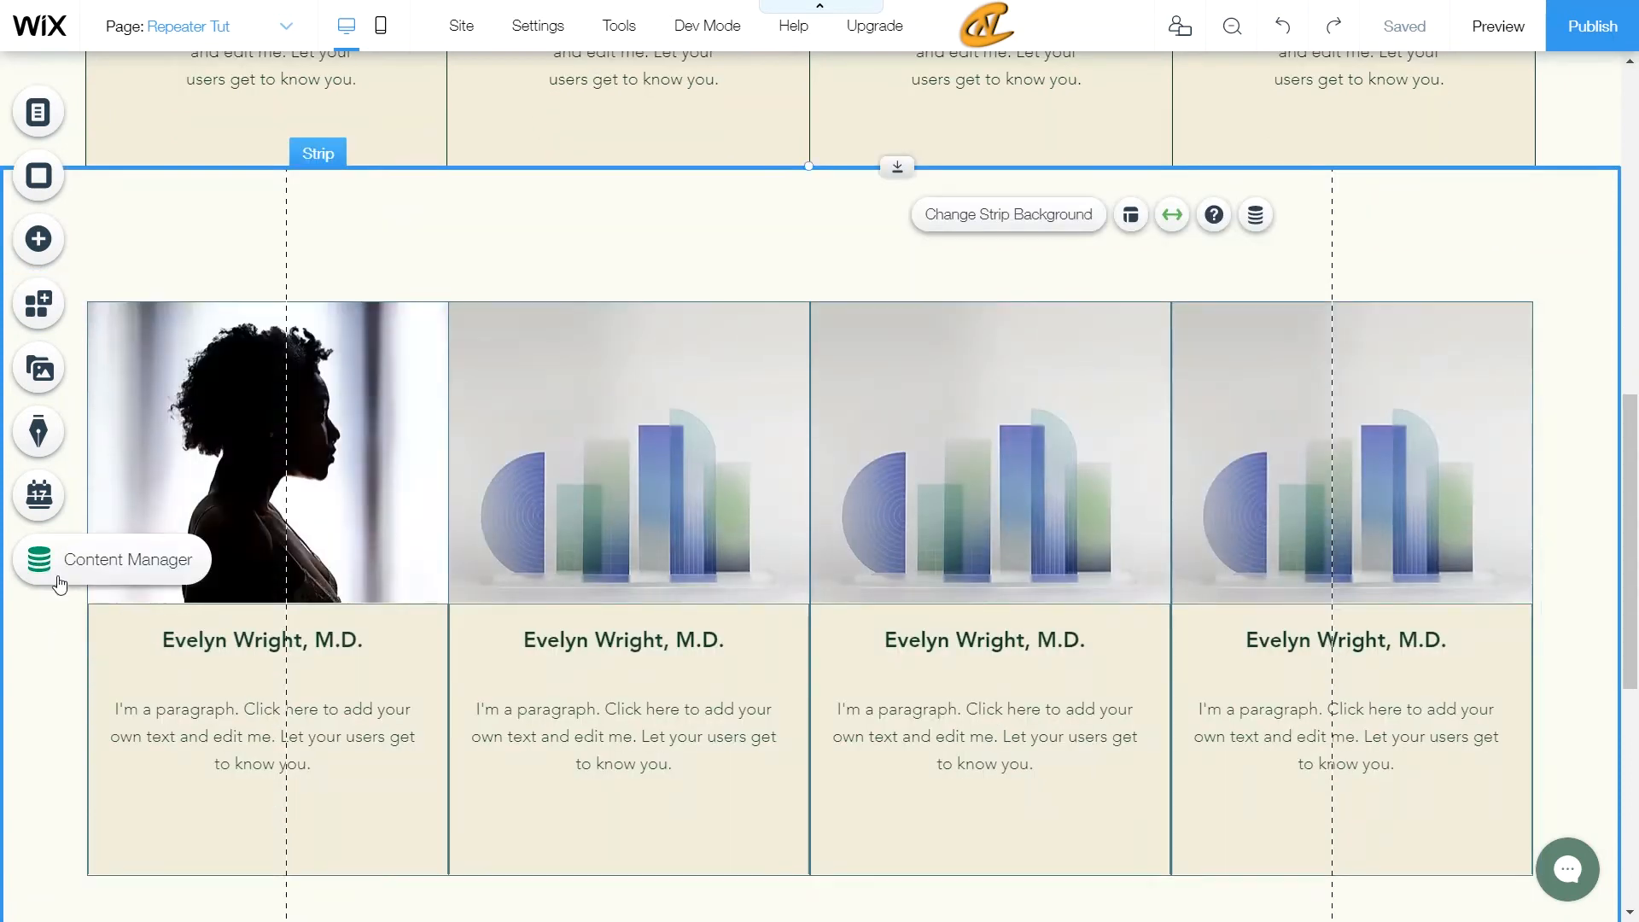
Add a Dataset content element to the page and place it in the empty strip area above the new repeater
left_click(39, 561)
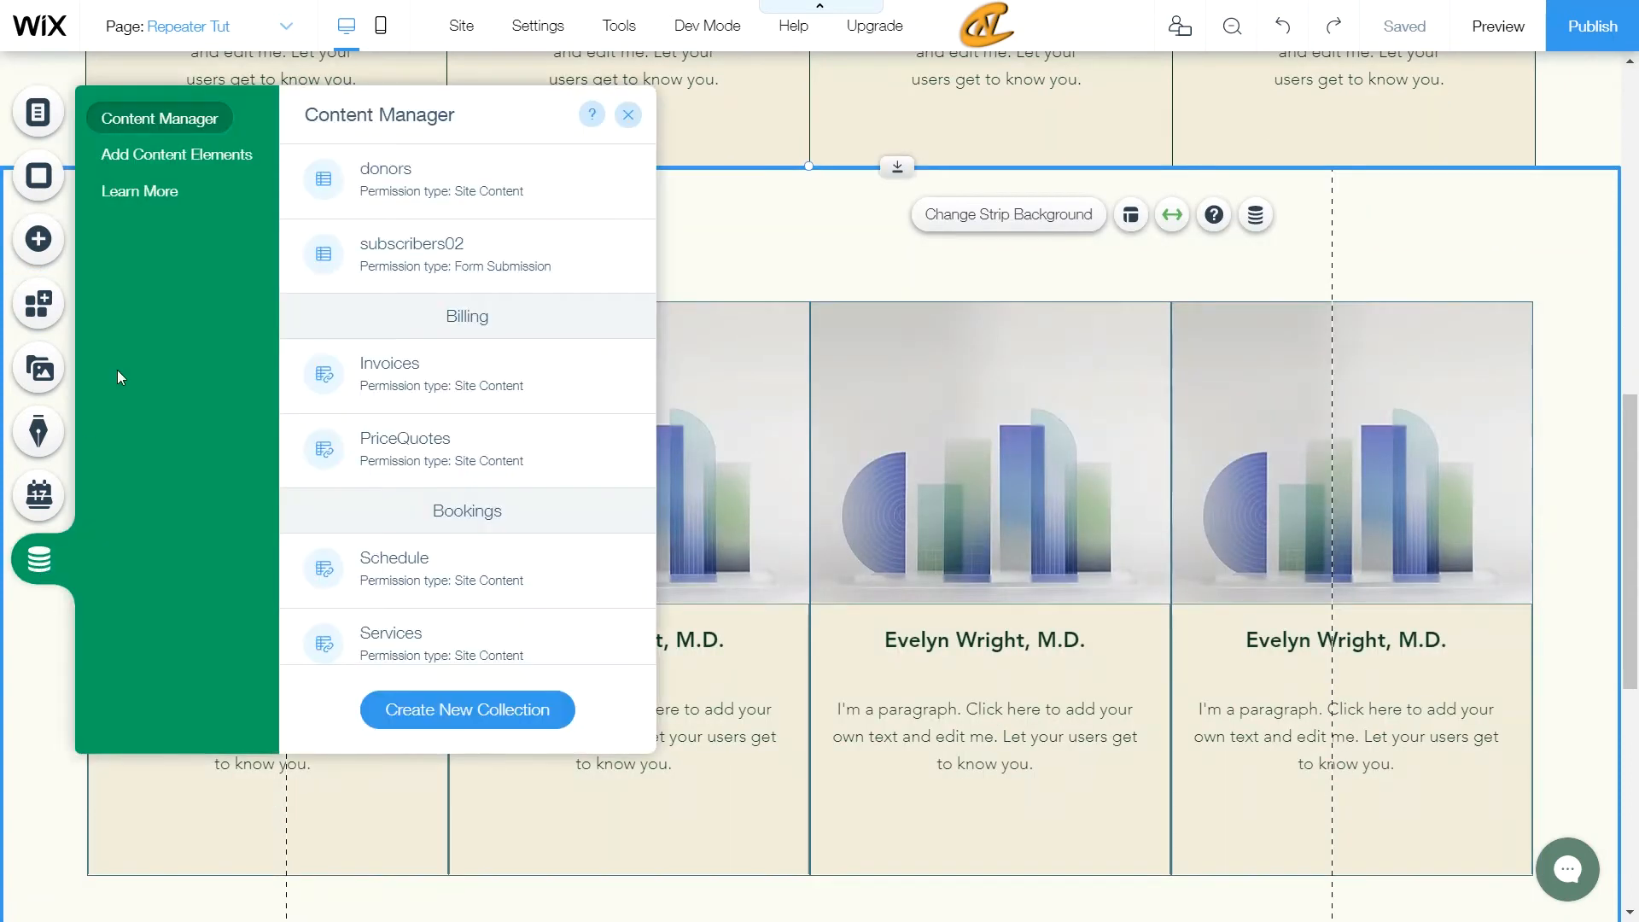
left_click(197, 154)
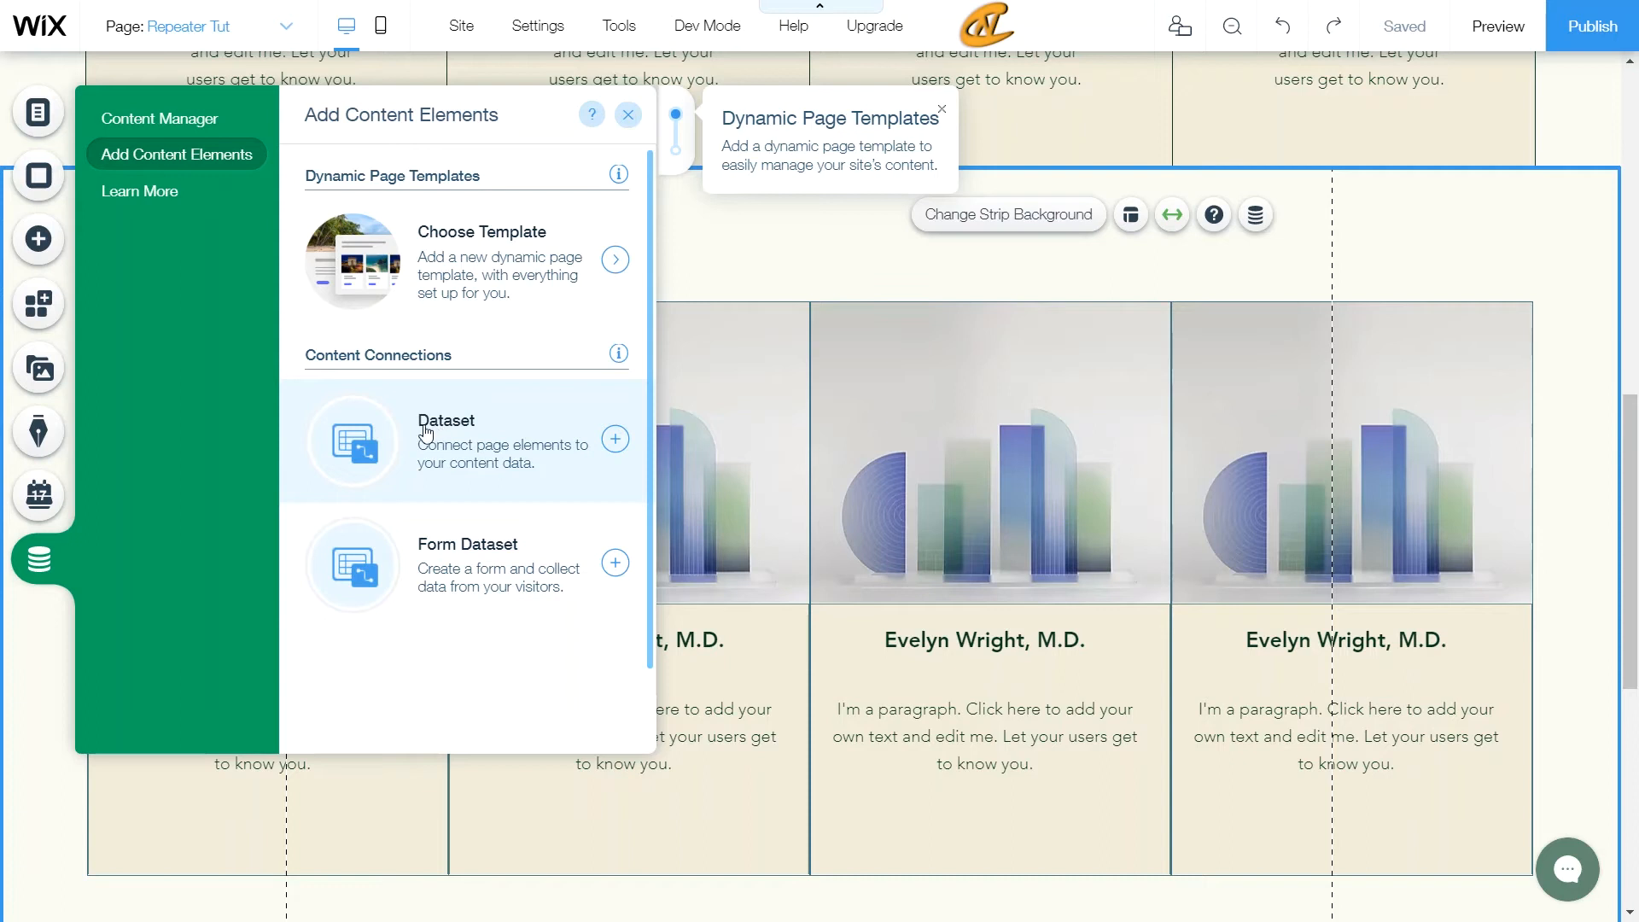
left_click(35, 239)
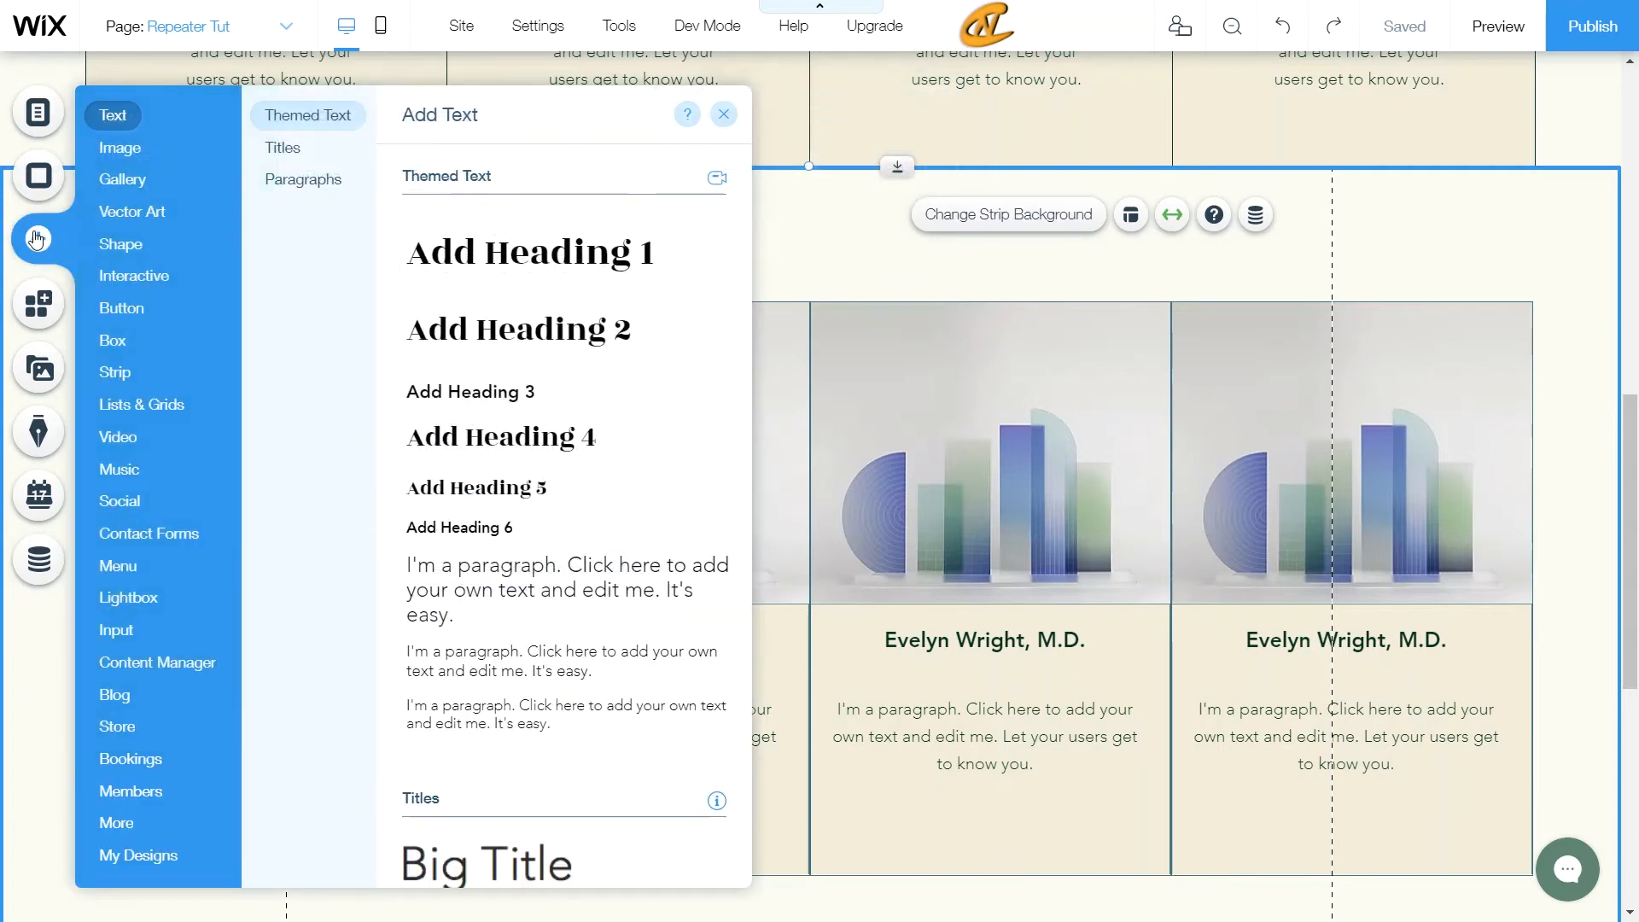
left_click(152, 663)
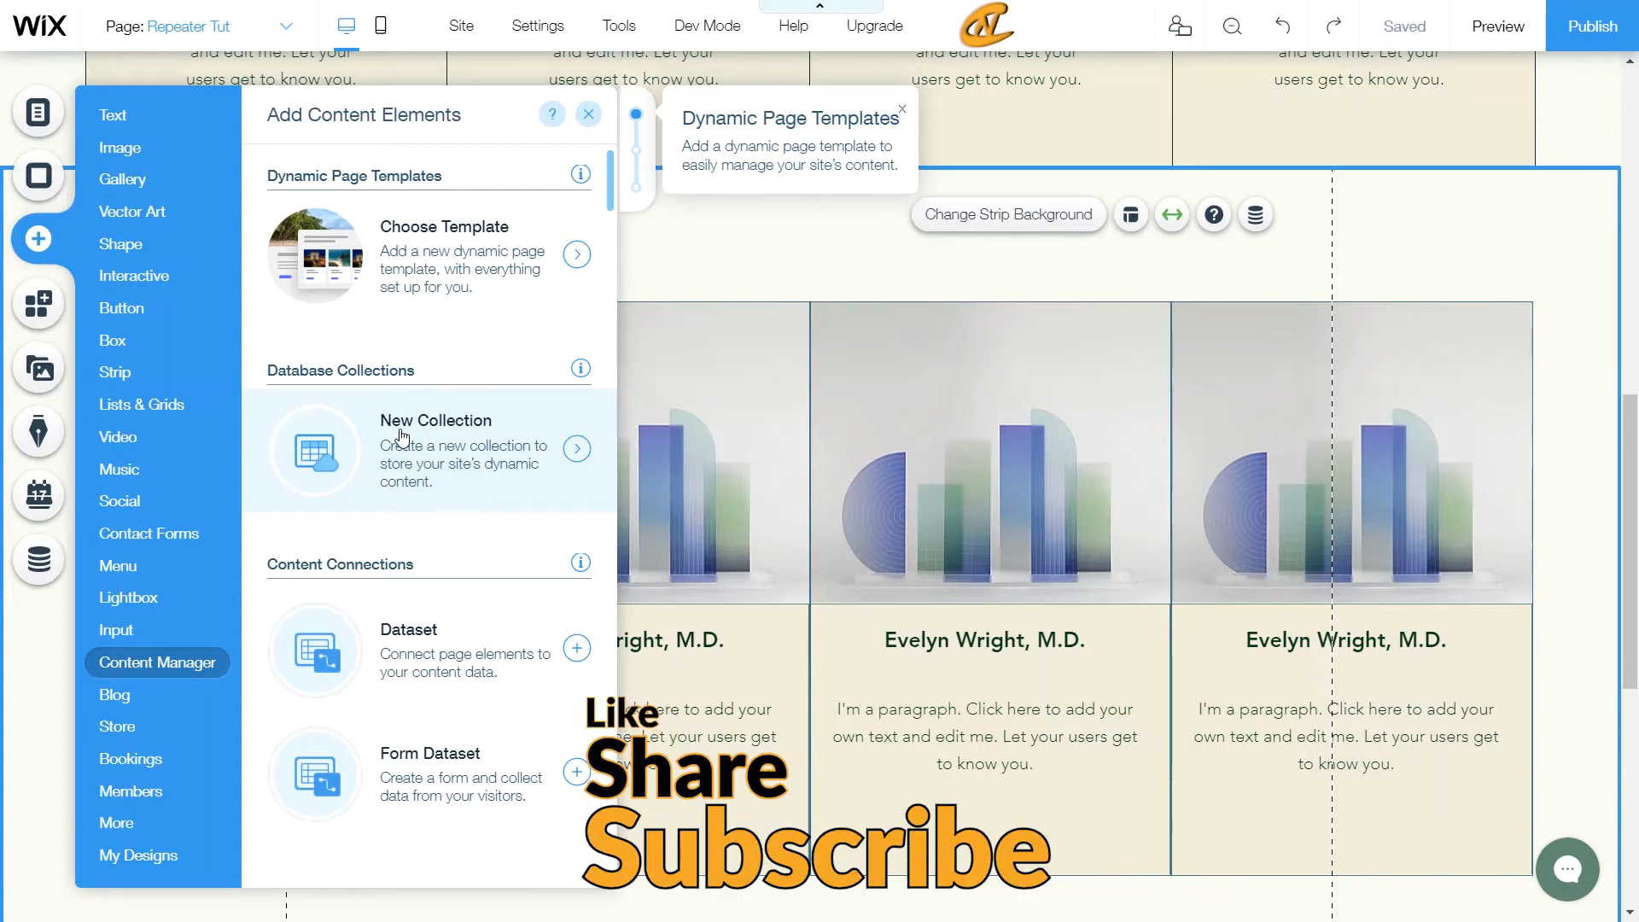
scroll(402, 435, "down", 1)
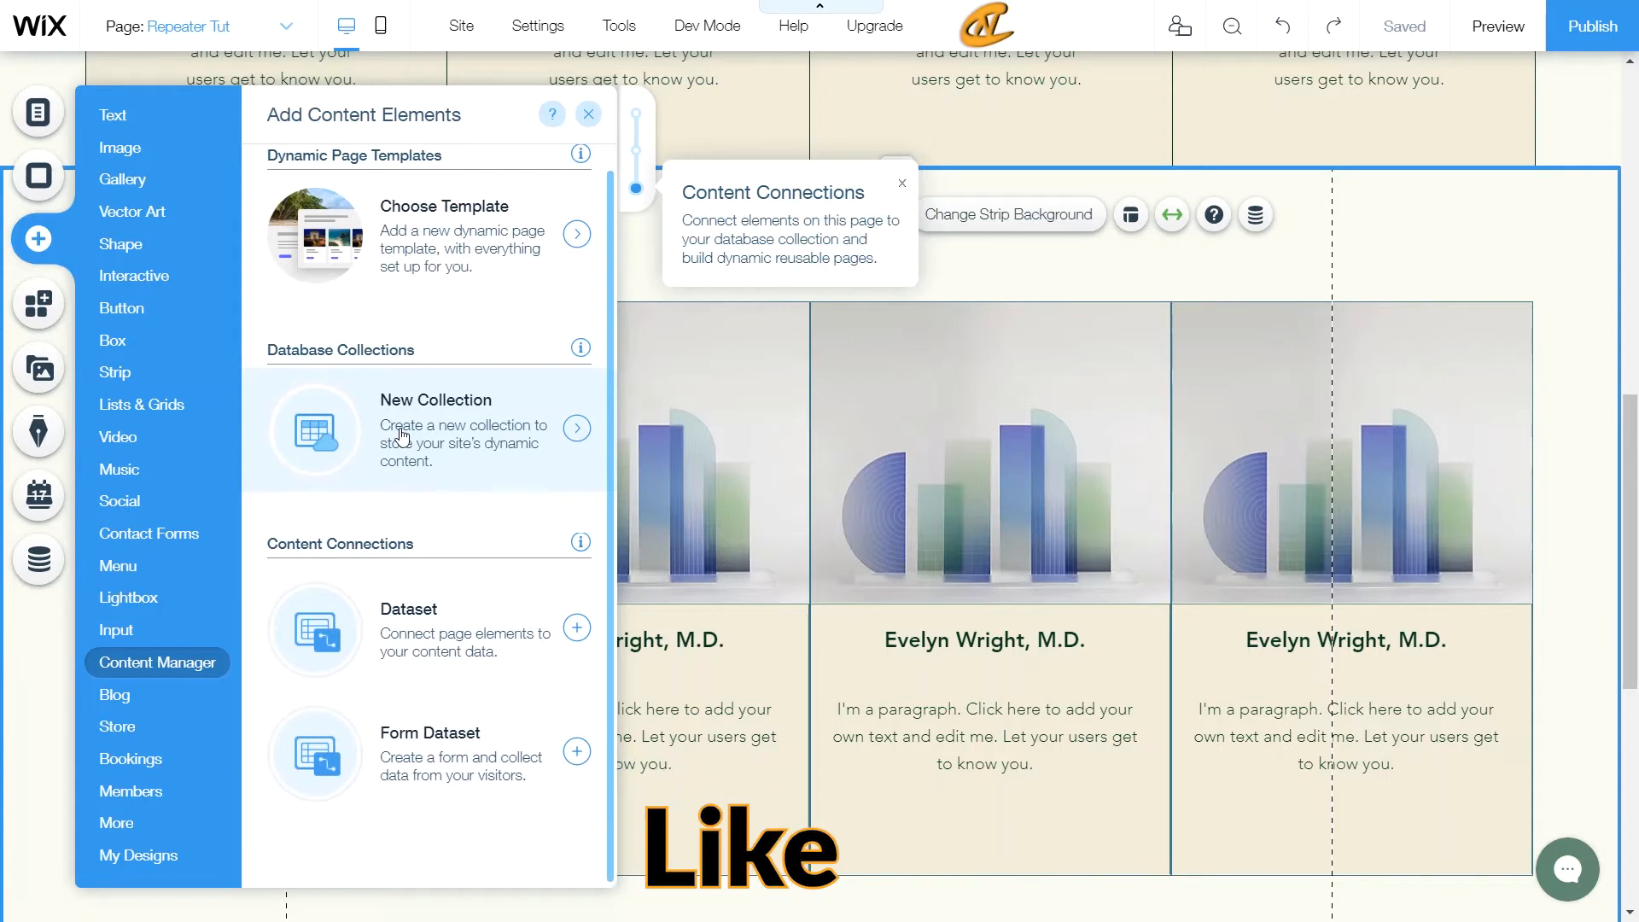
left_click(476, 627)
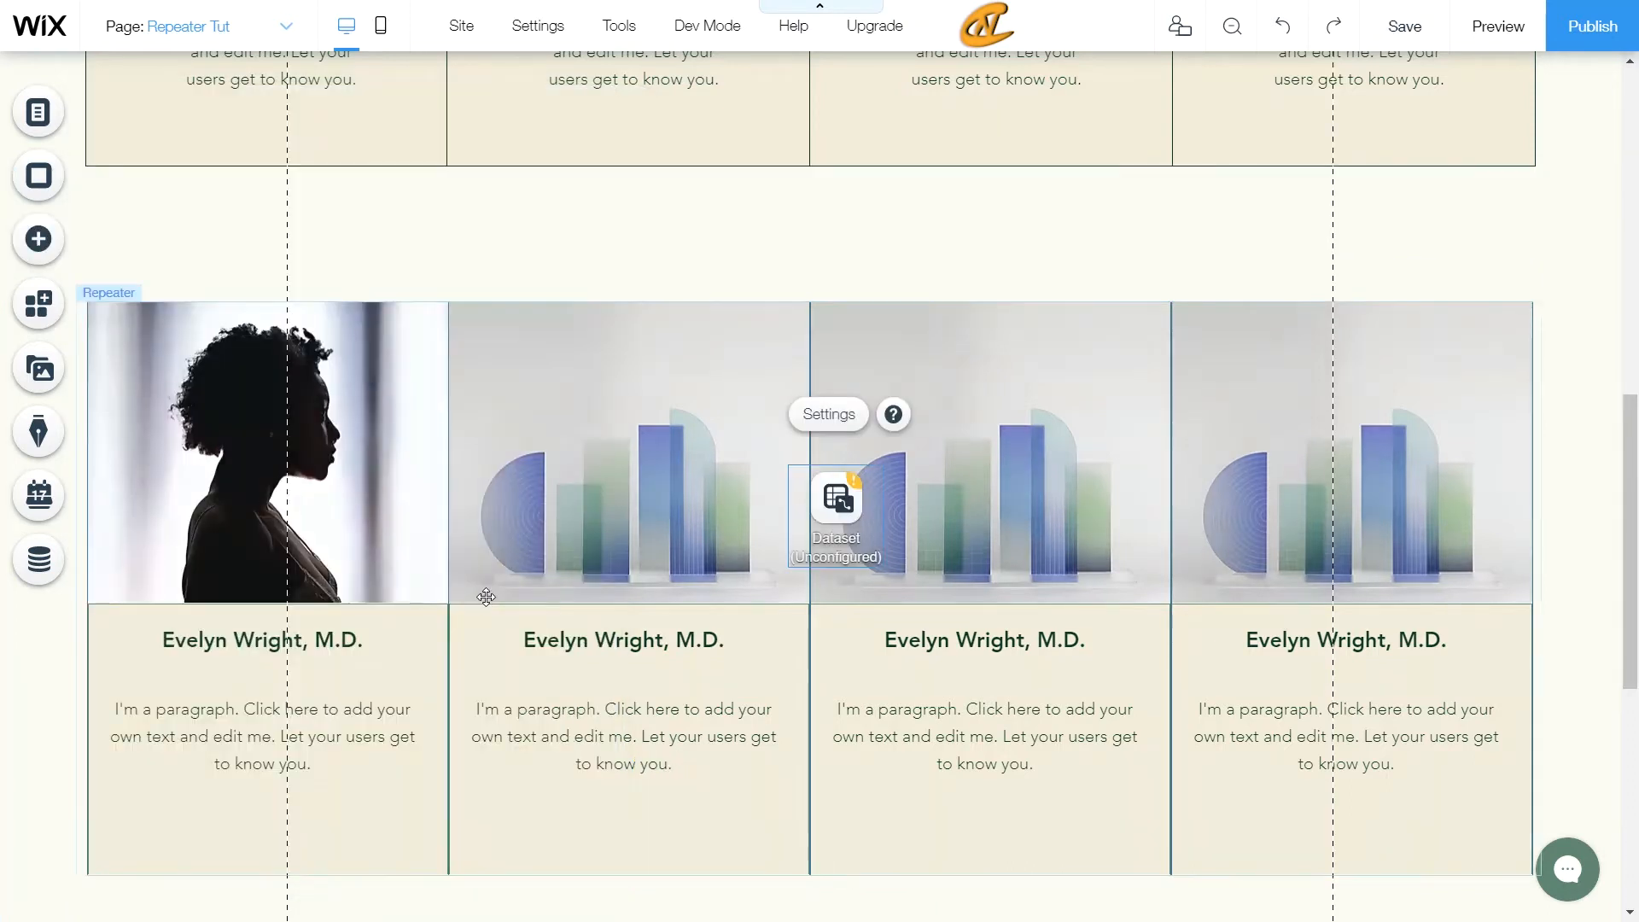
left_click_drag(862, 516, 805, 233)
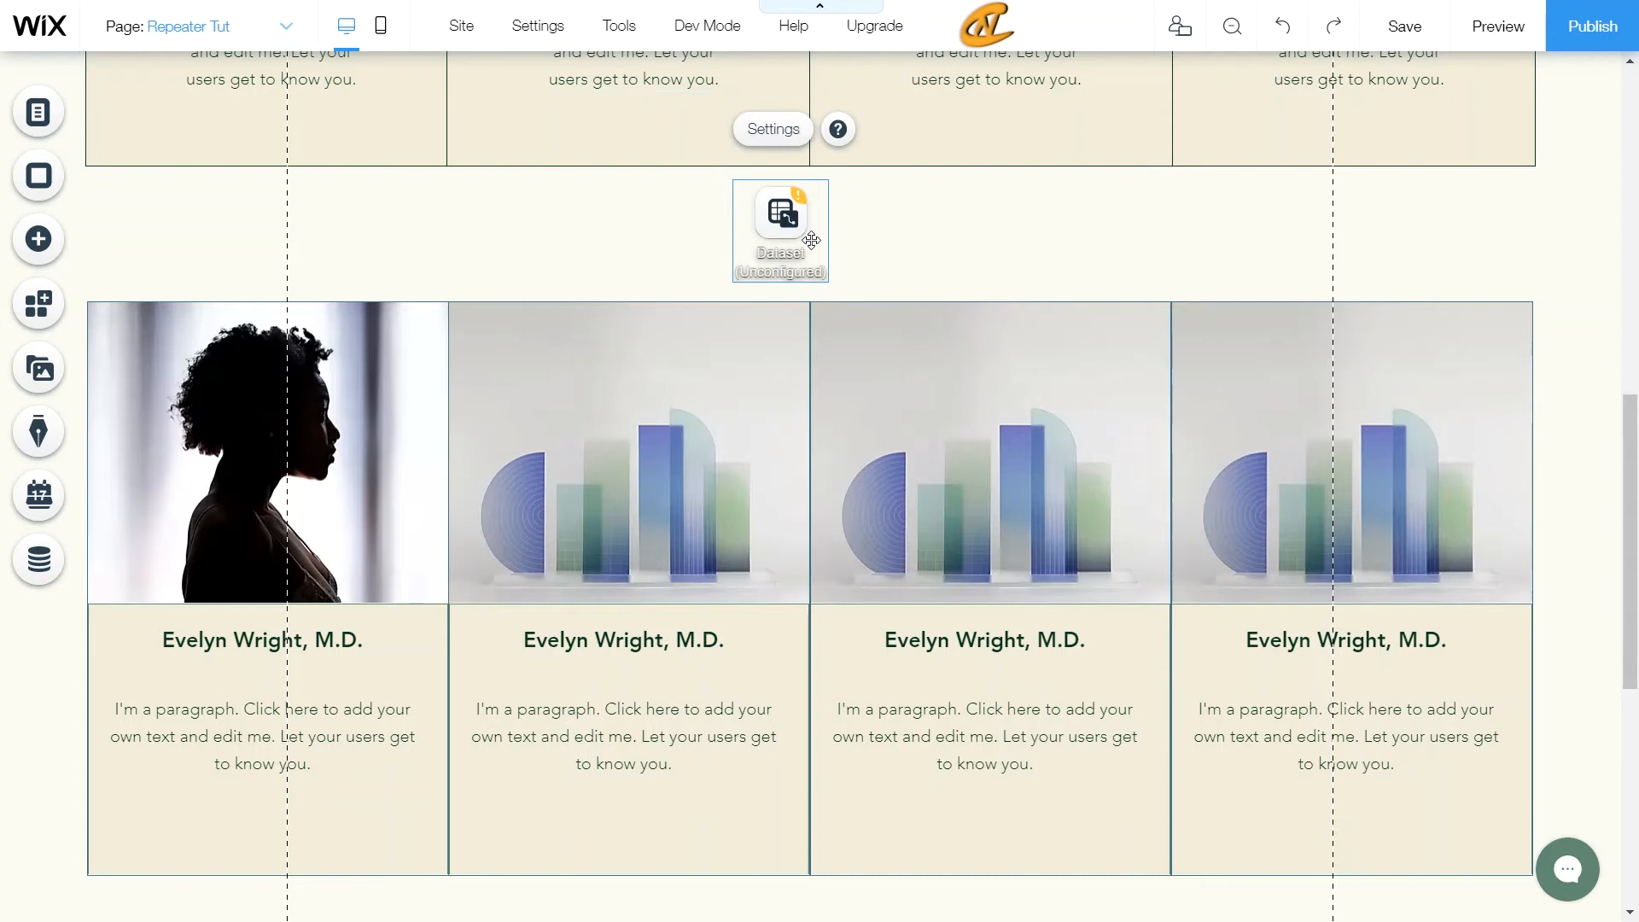
Connect the unconfigured dataset to the donors collection
left_click(775, 137)
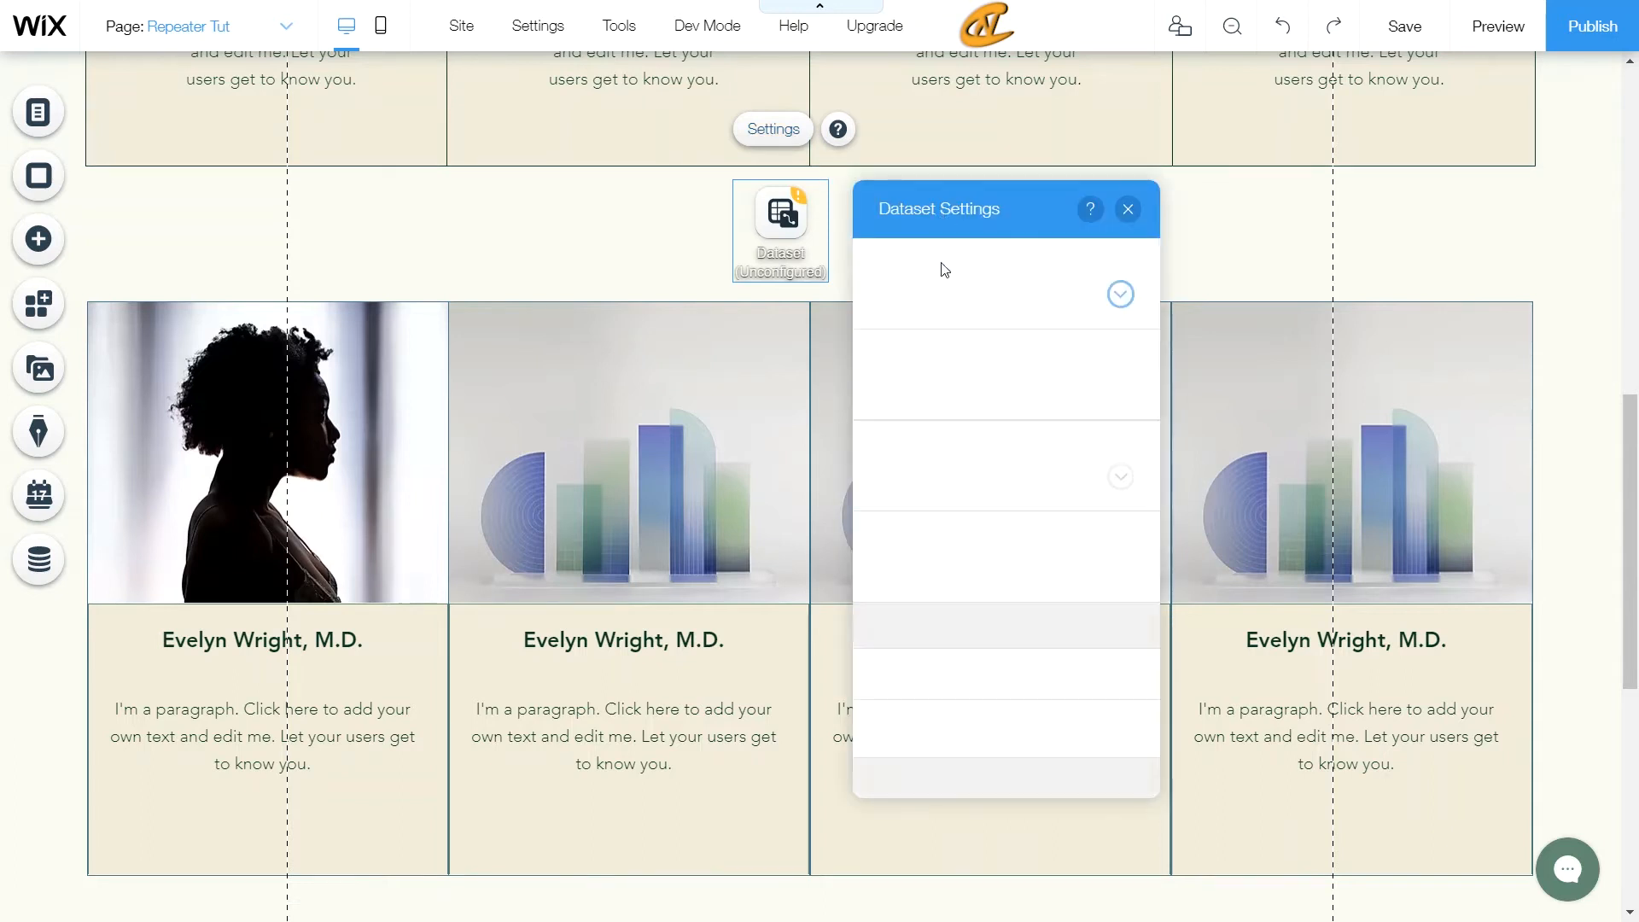
left_click(956, 300)
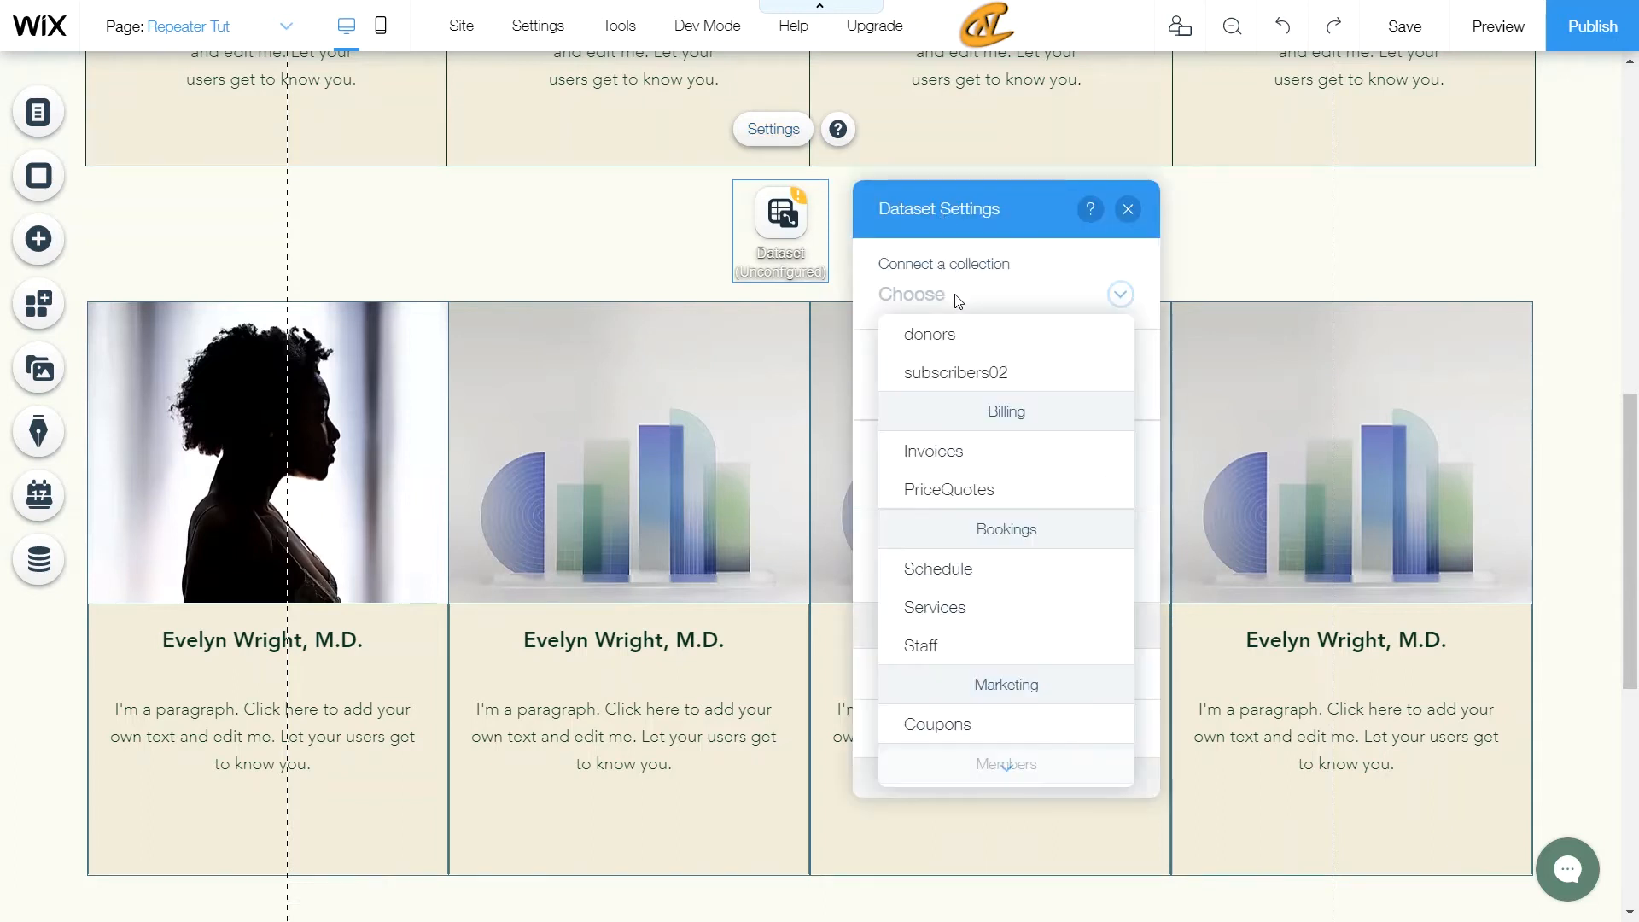
left_click(965, 345)
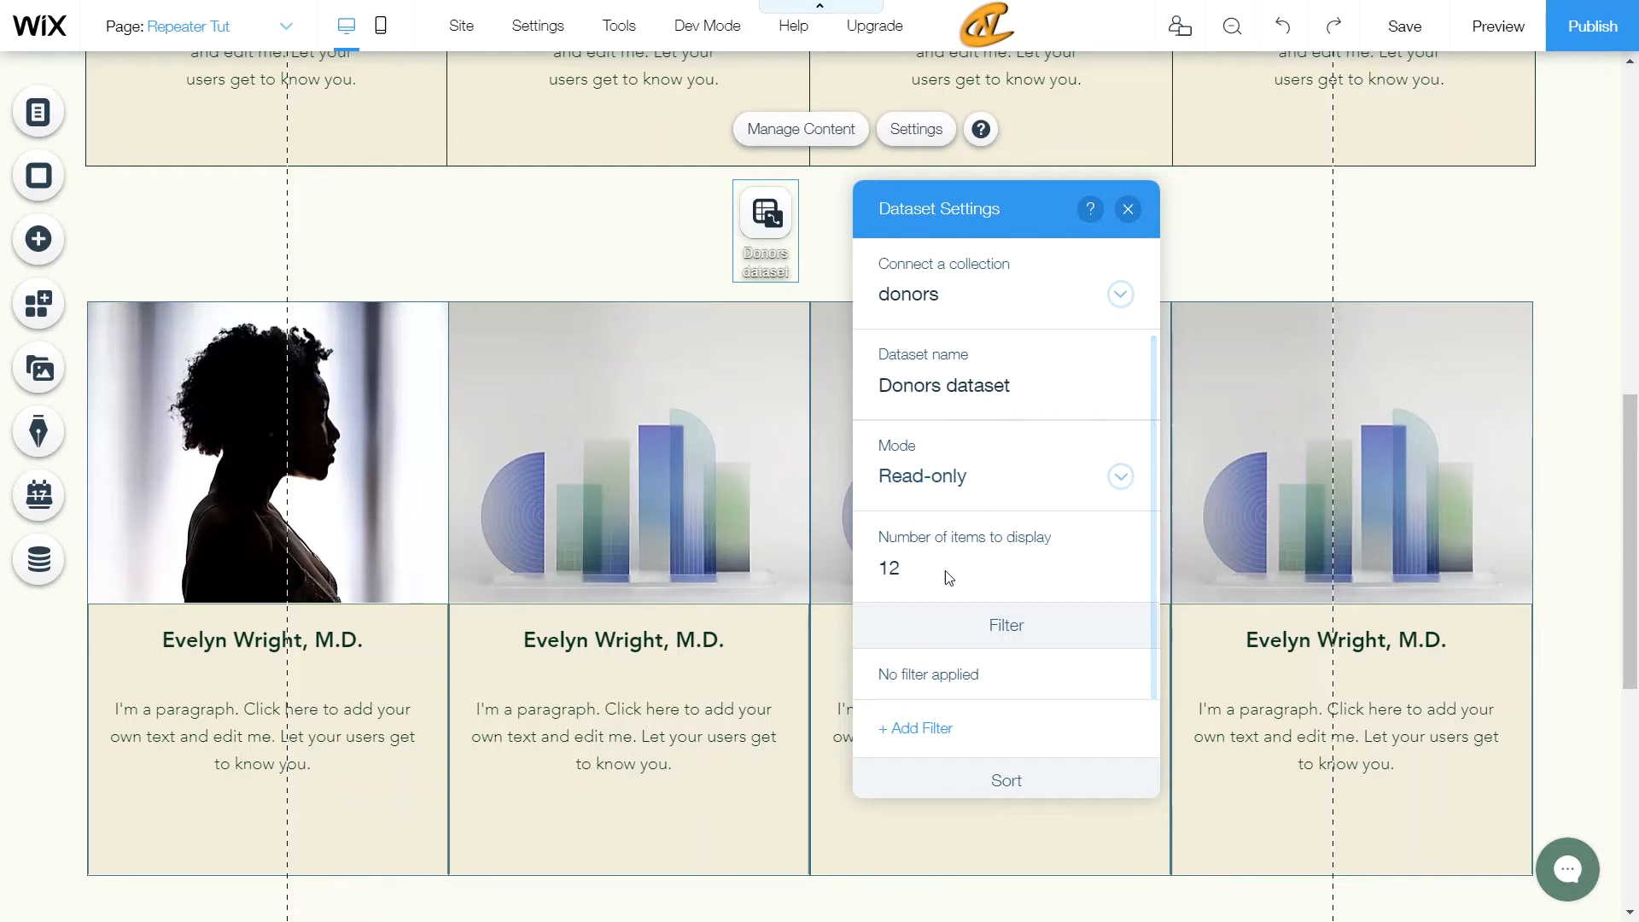
Add a sort to the donors dataset by Created Date in Old → New order and close its settings
scroll(973, 563, "down", 1)
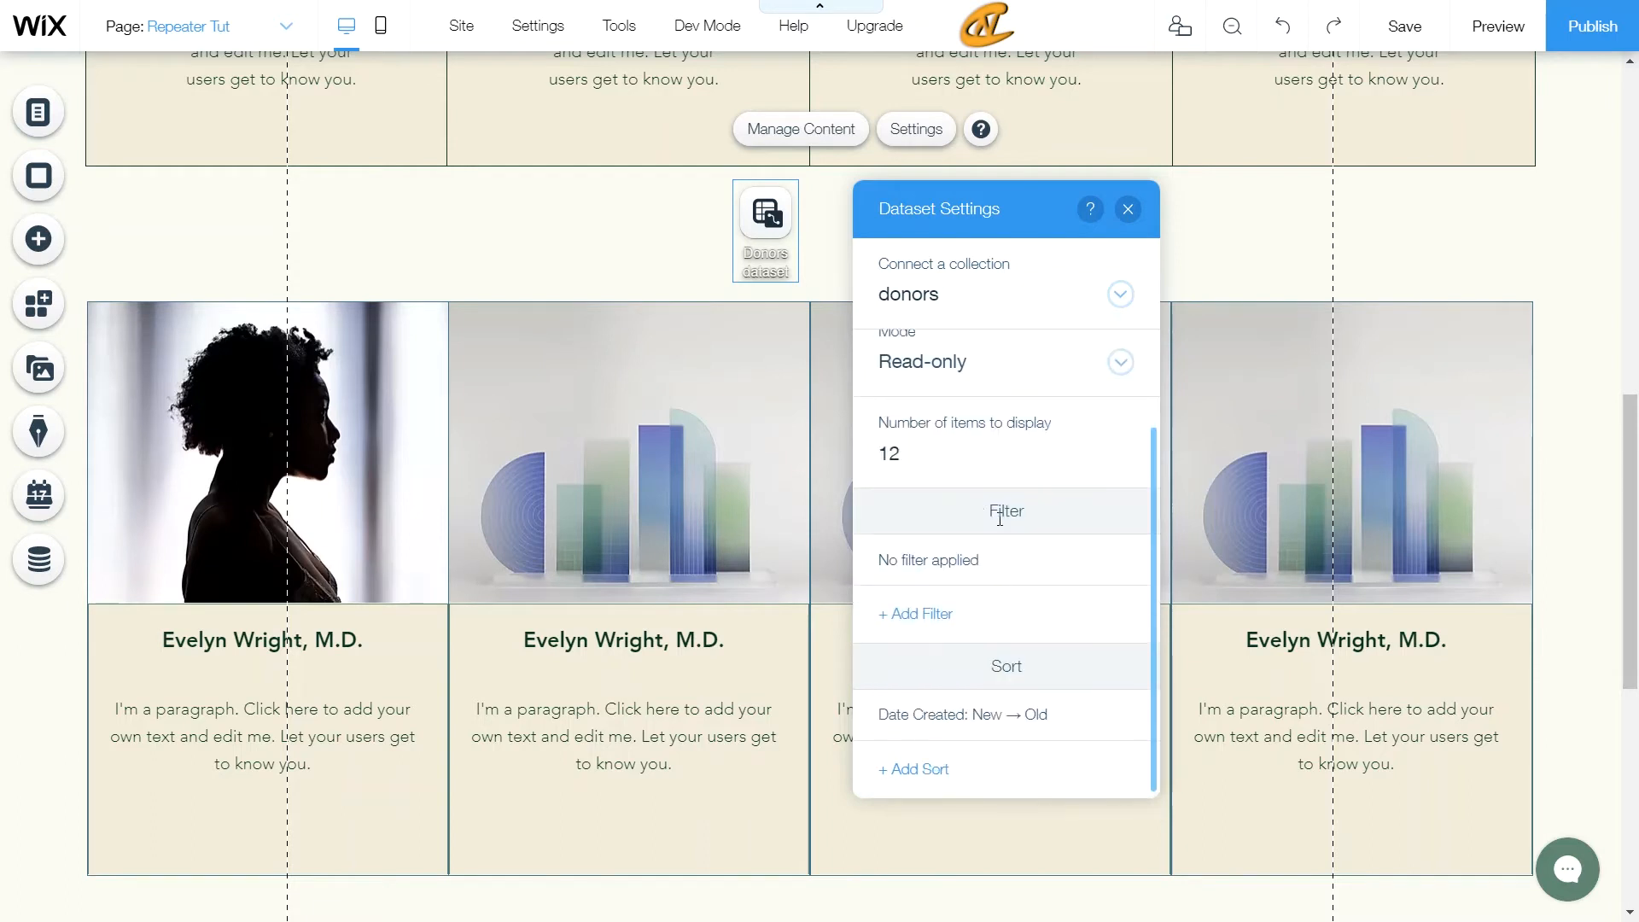
scroll(999, 518, "up", 1)
scroll(1000, 516, "down", 1)
left_click(917, 771)
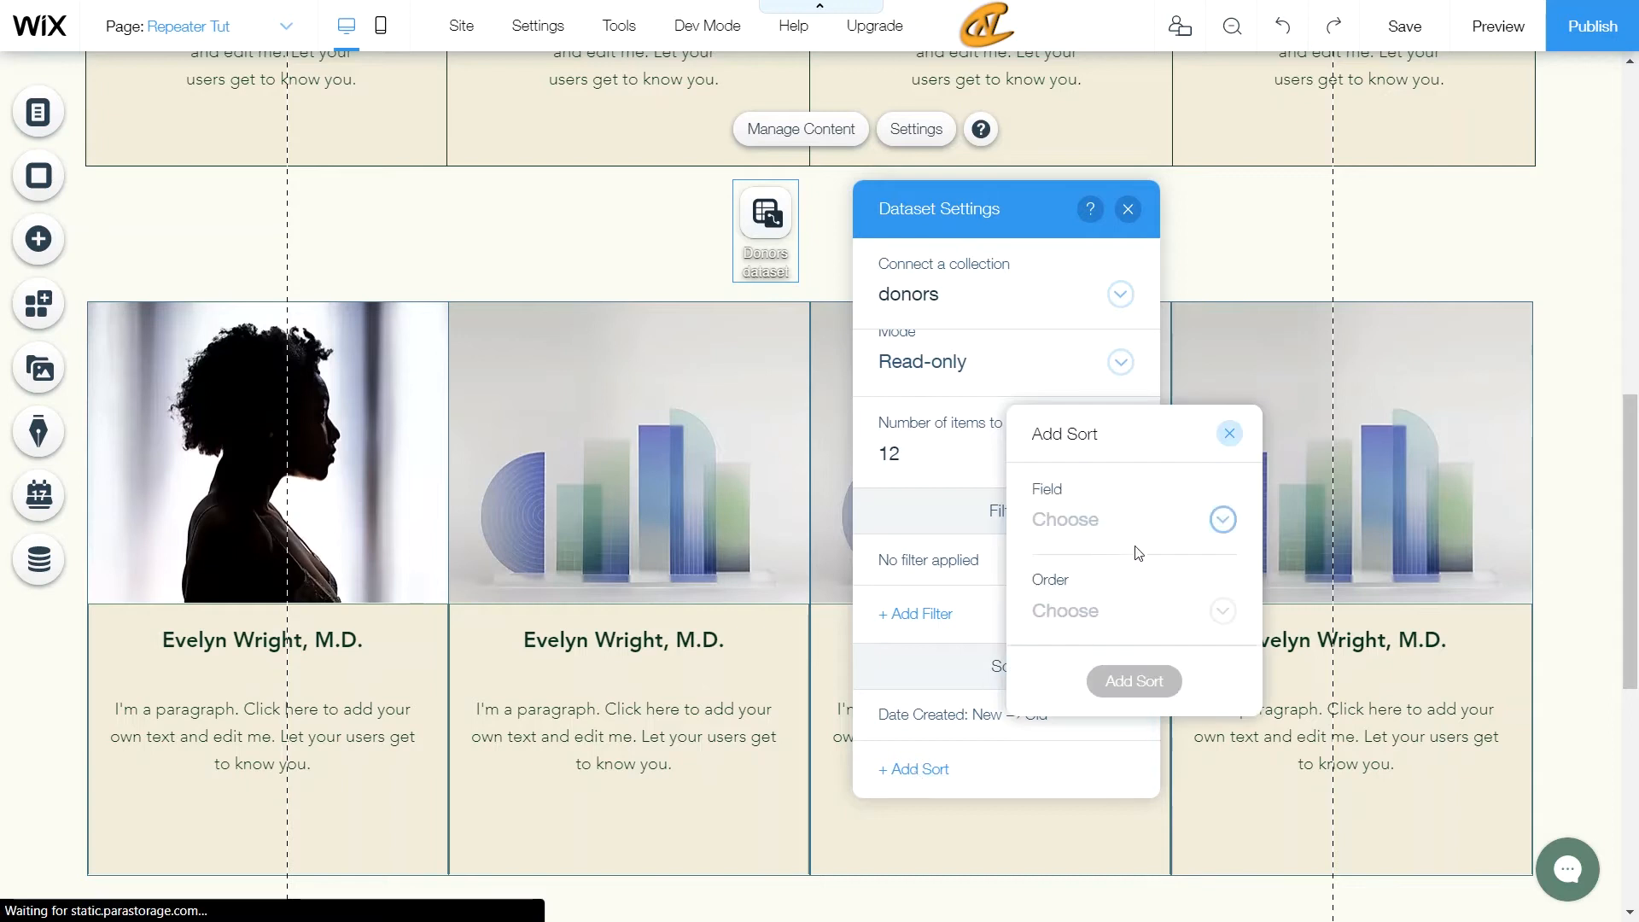
left_click(1110, 519)
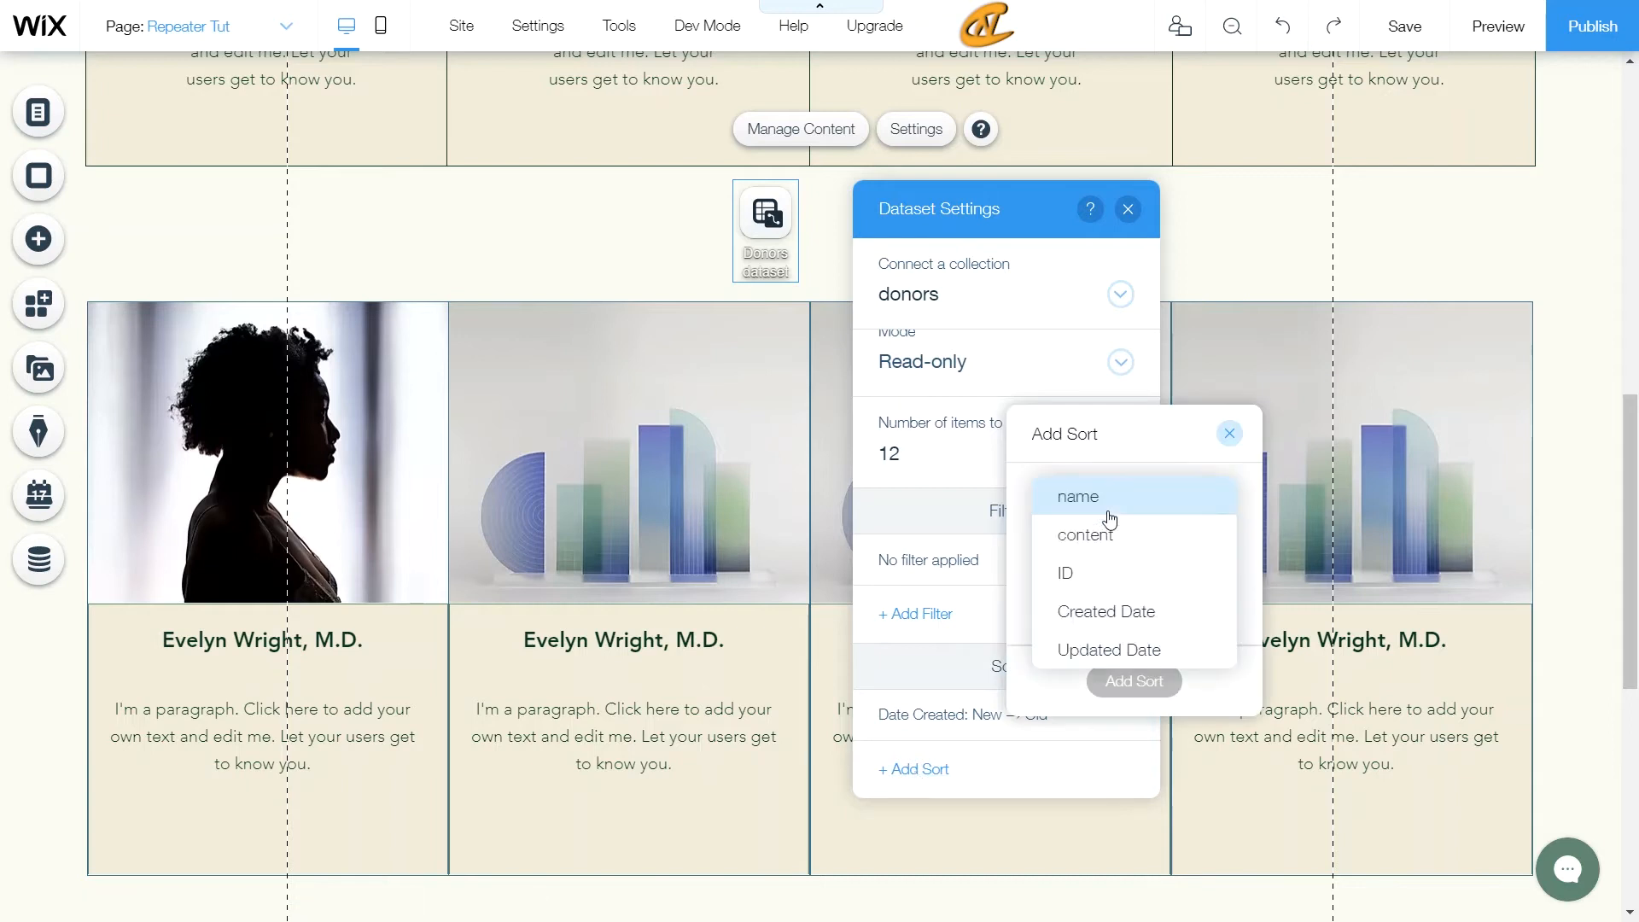
left_click(1105, 611)
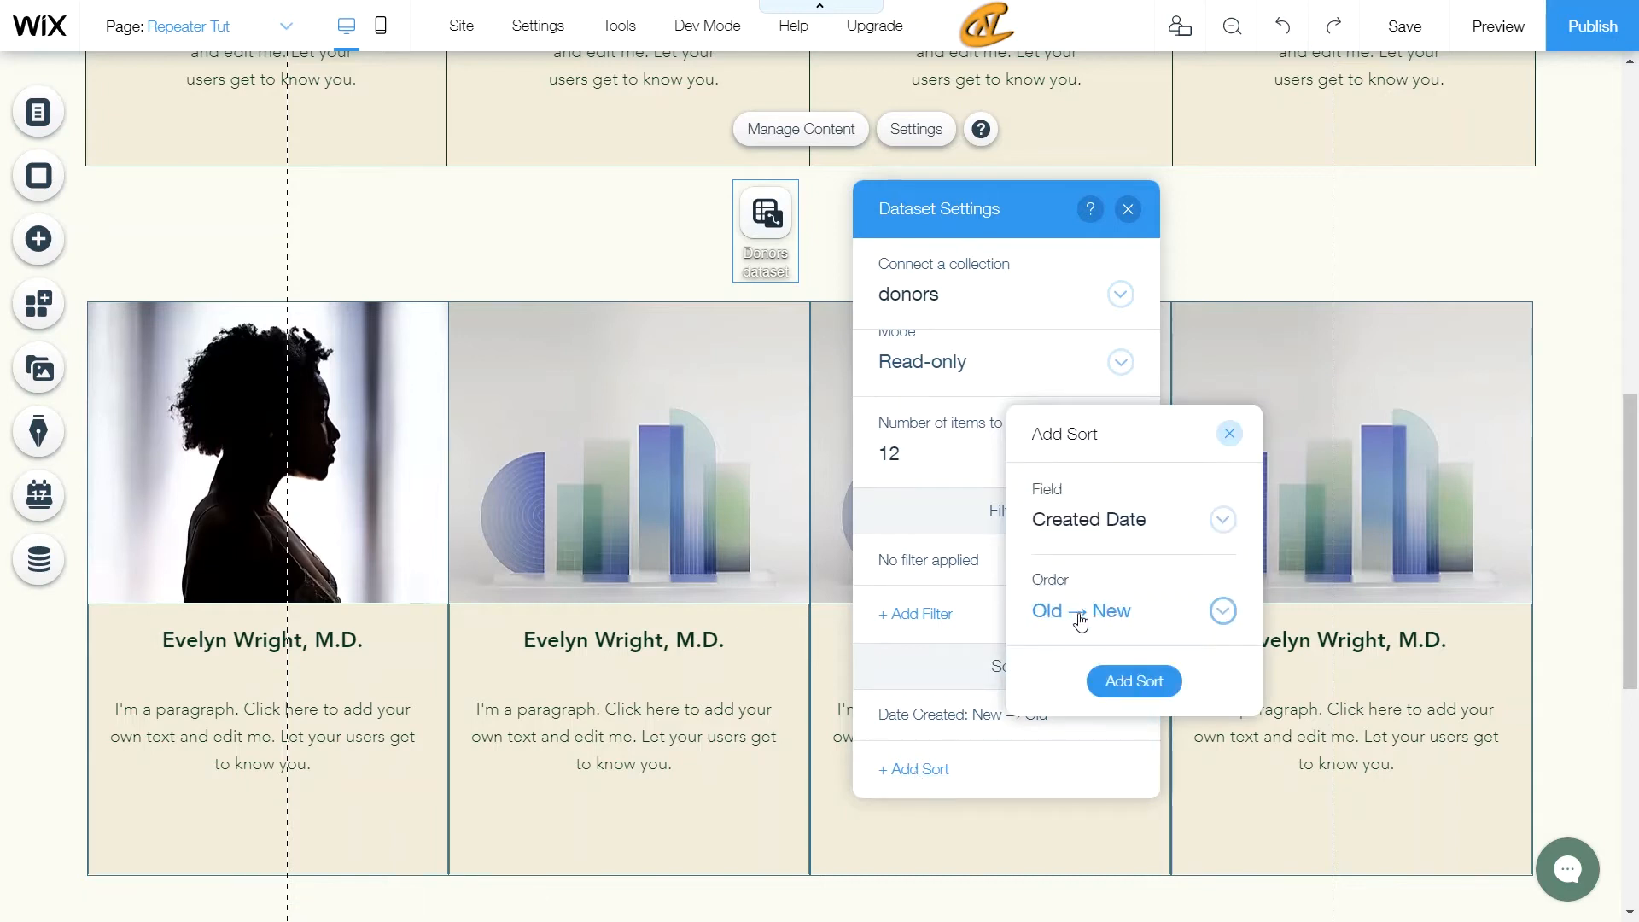
left_click(1110, 680)
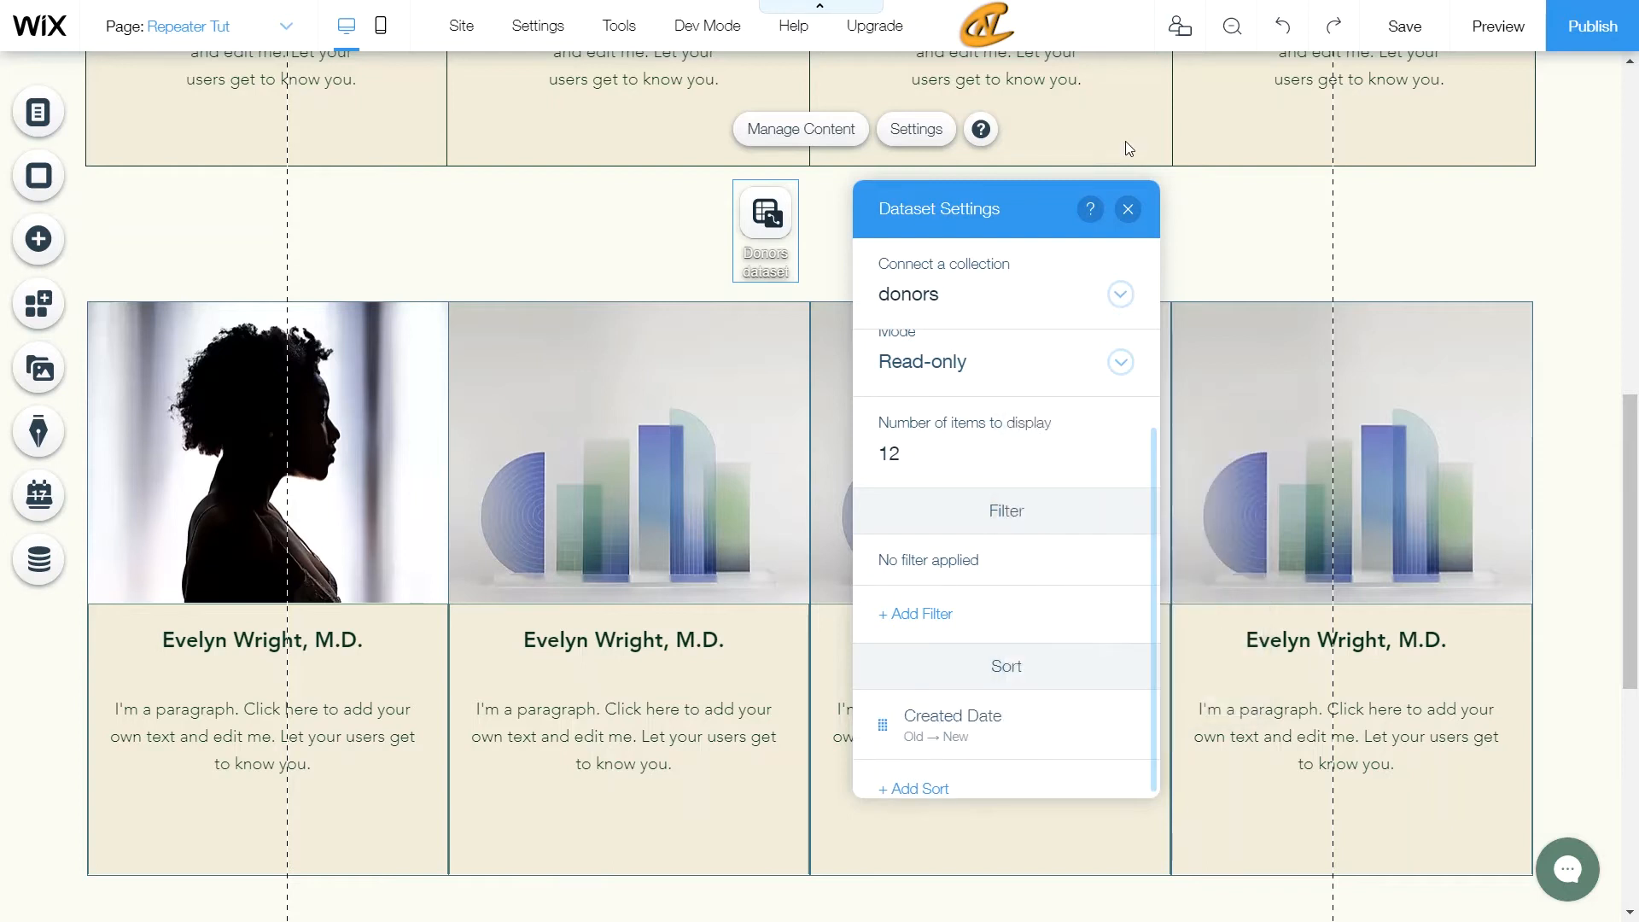
left_click(1127, 209)
Connect the new four-item repeater to the Donors dataset
scroll(962, 432, "up", 6)
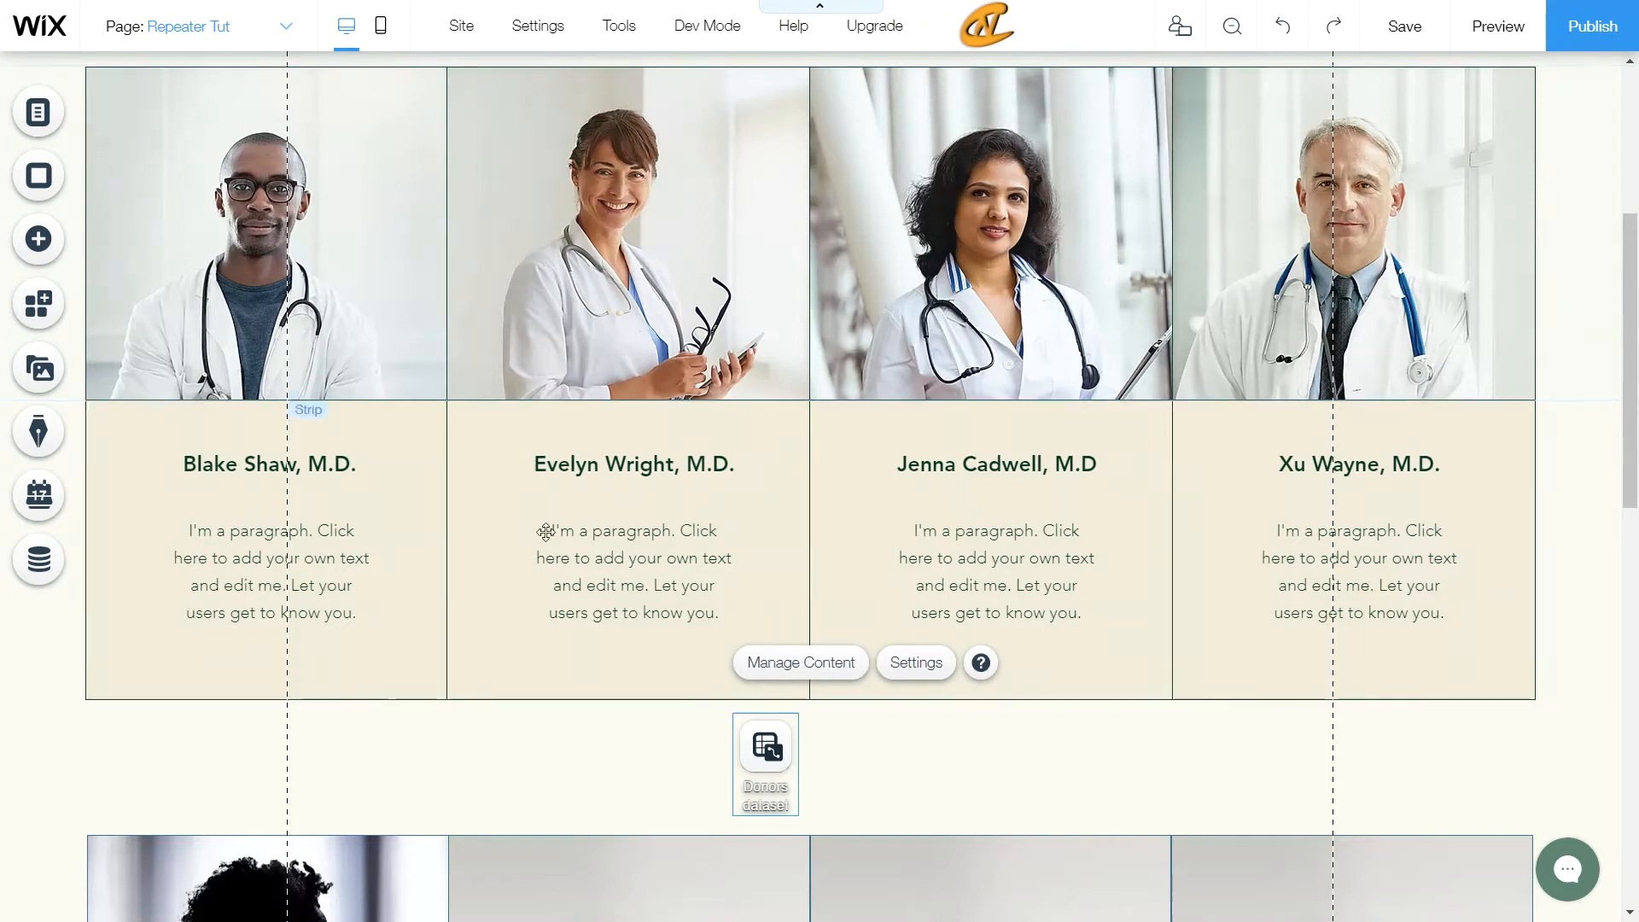
scroll(614, 564, "down", 4)
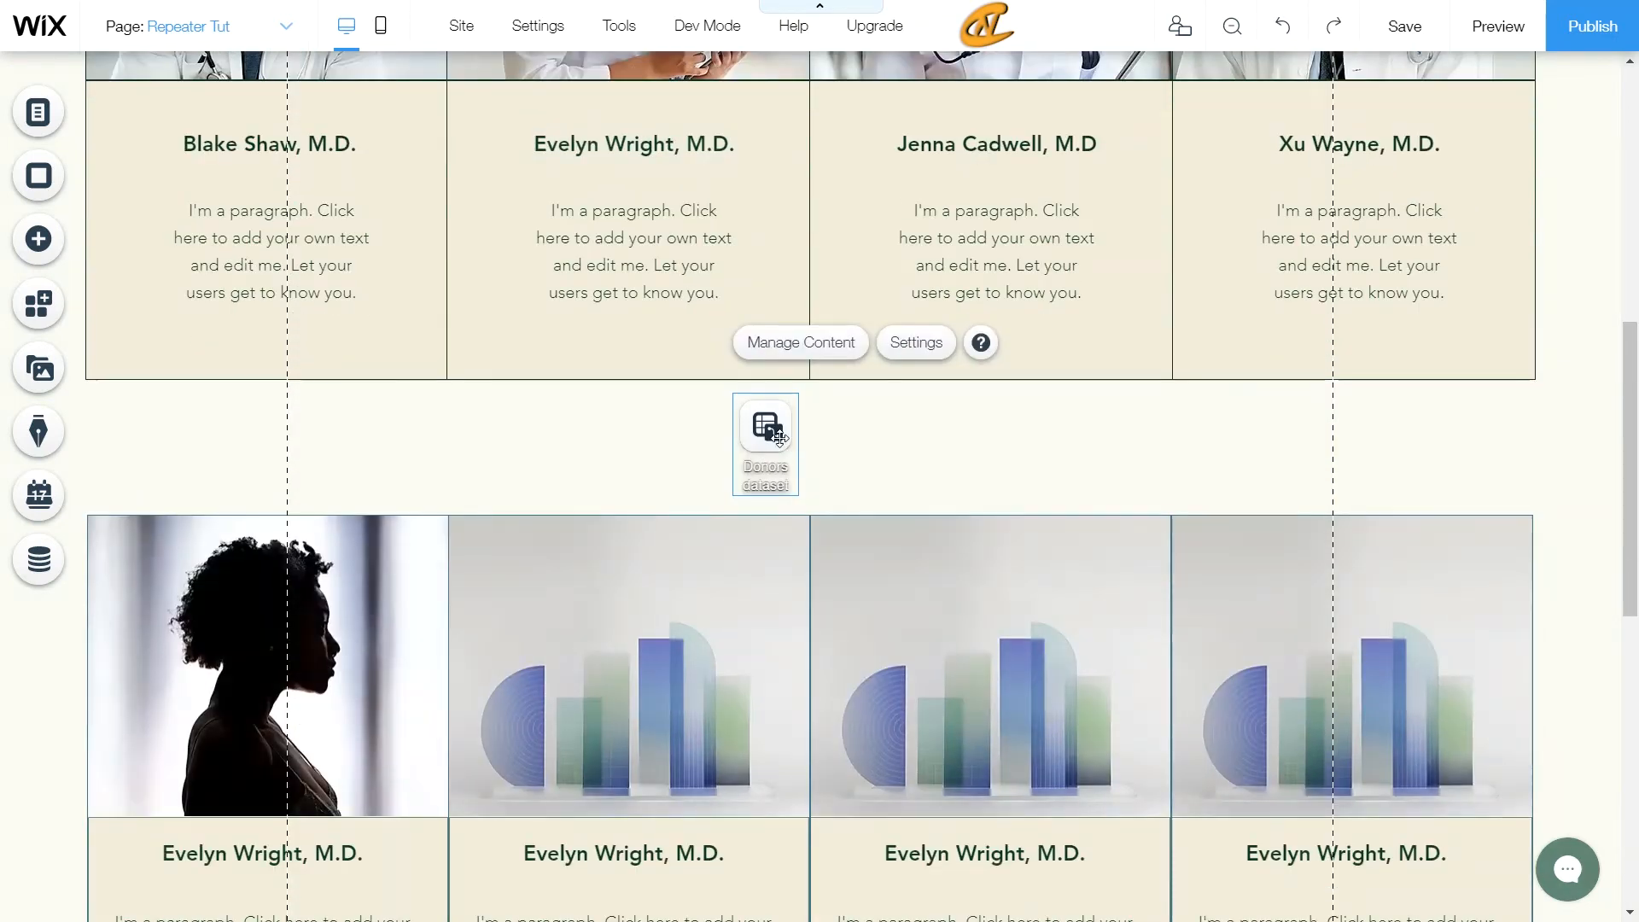
scroll(780, 439, "down", 3)
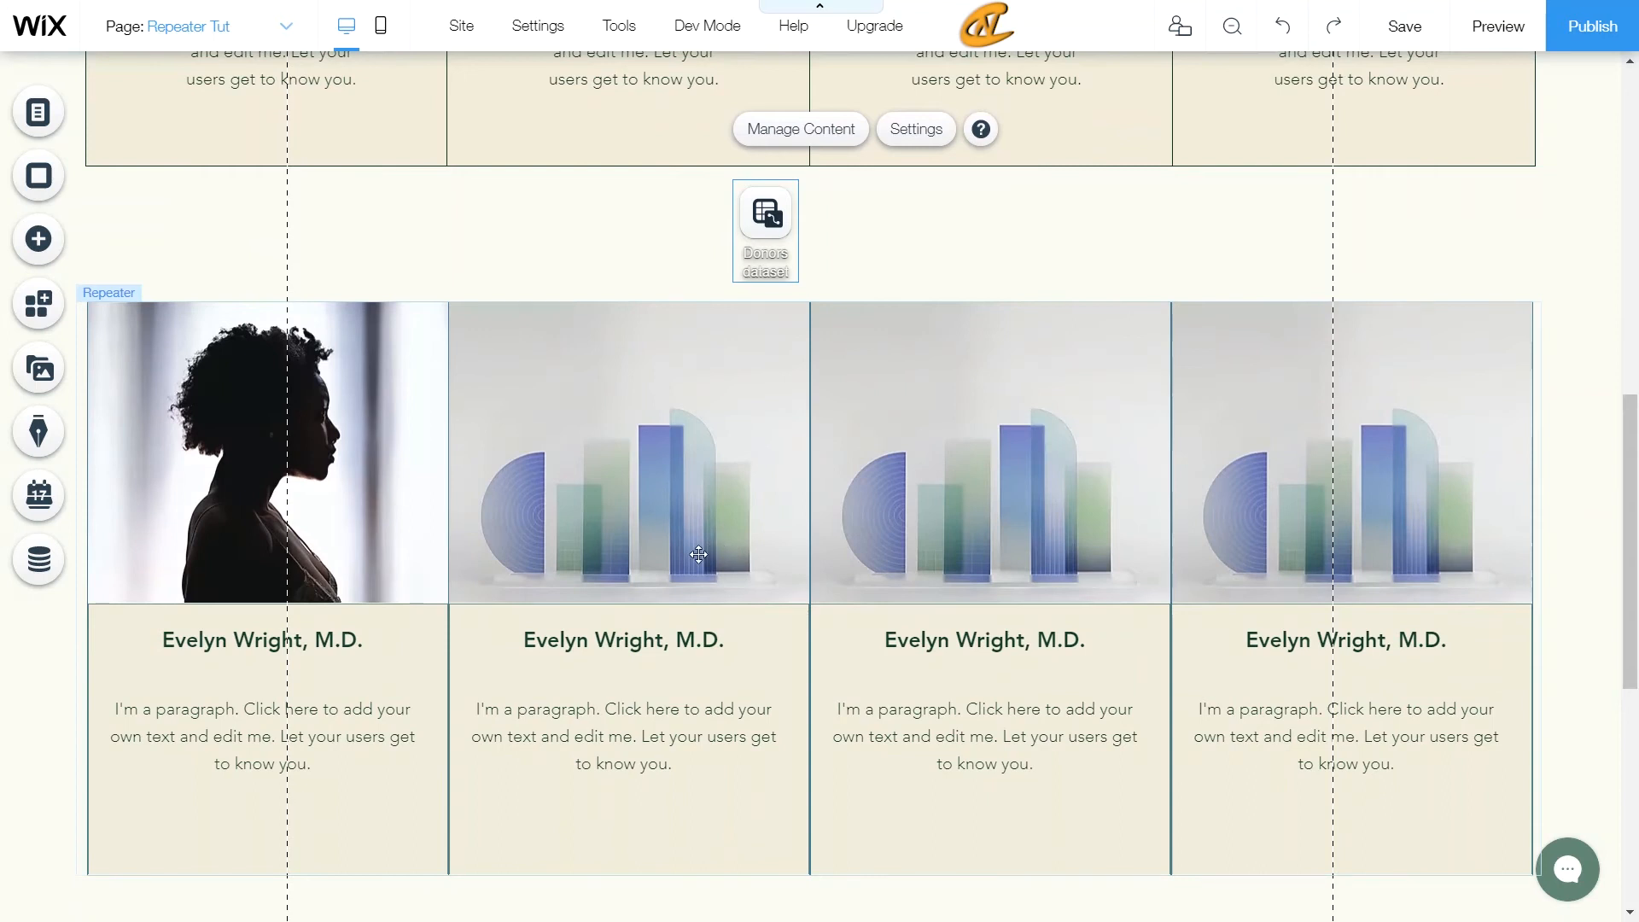
left_click(698, 554)
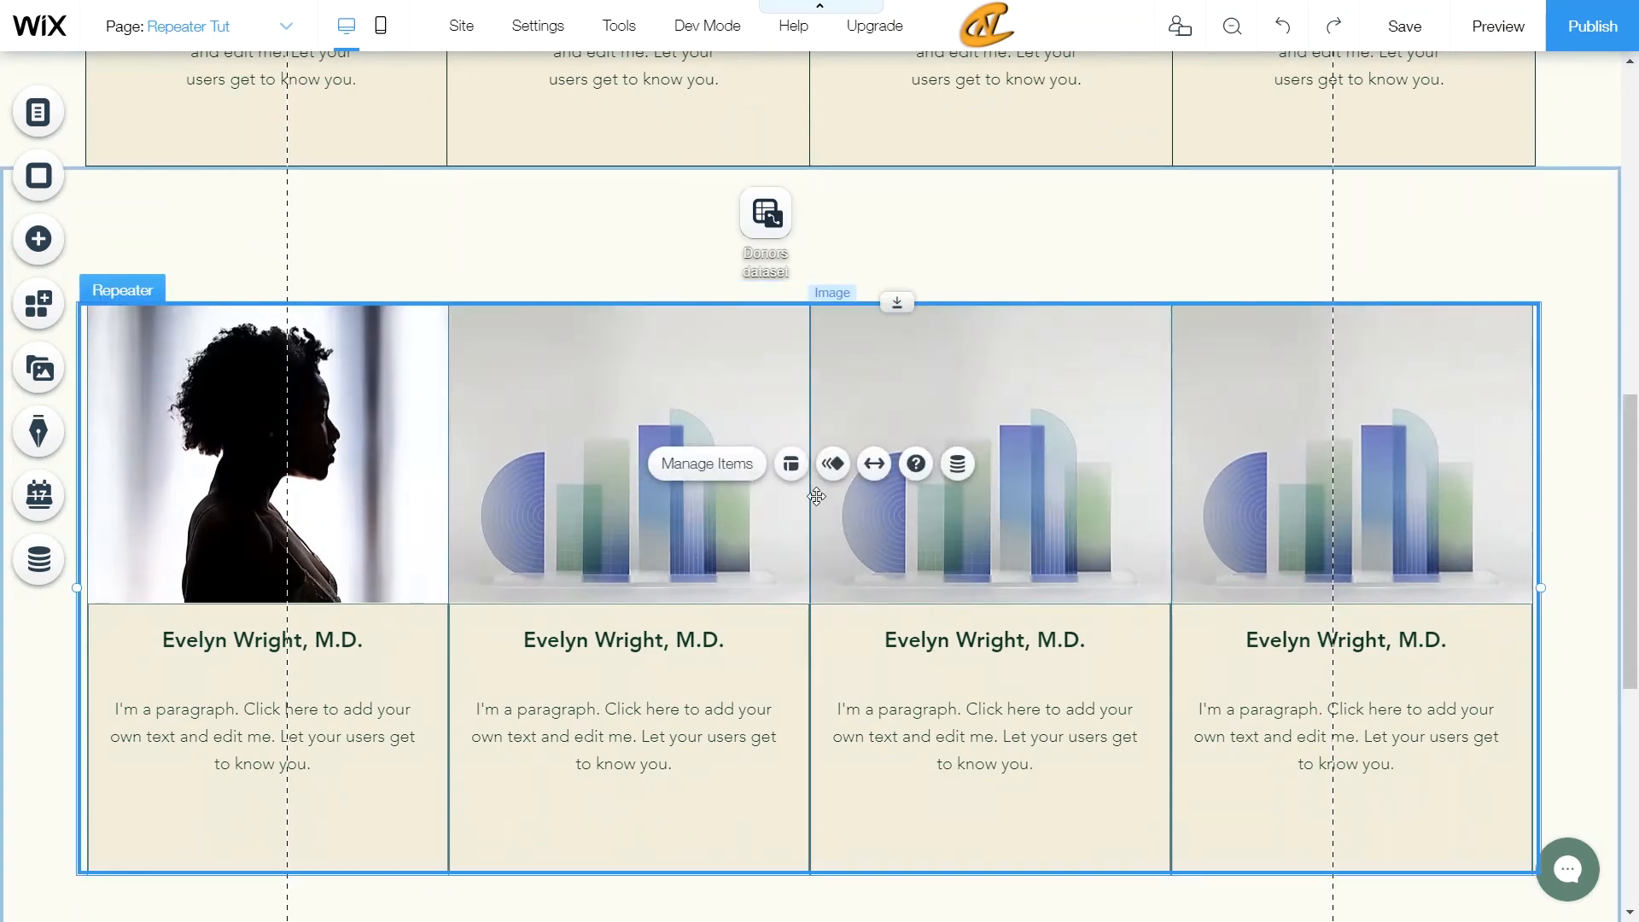
left_click(958, 463)
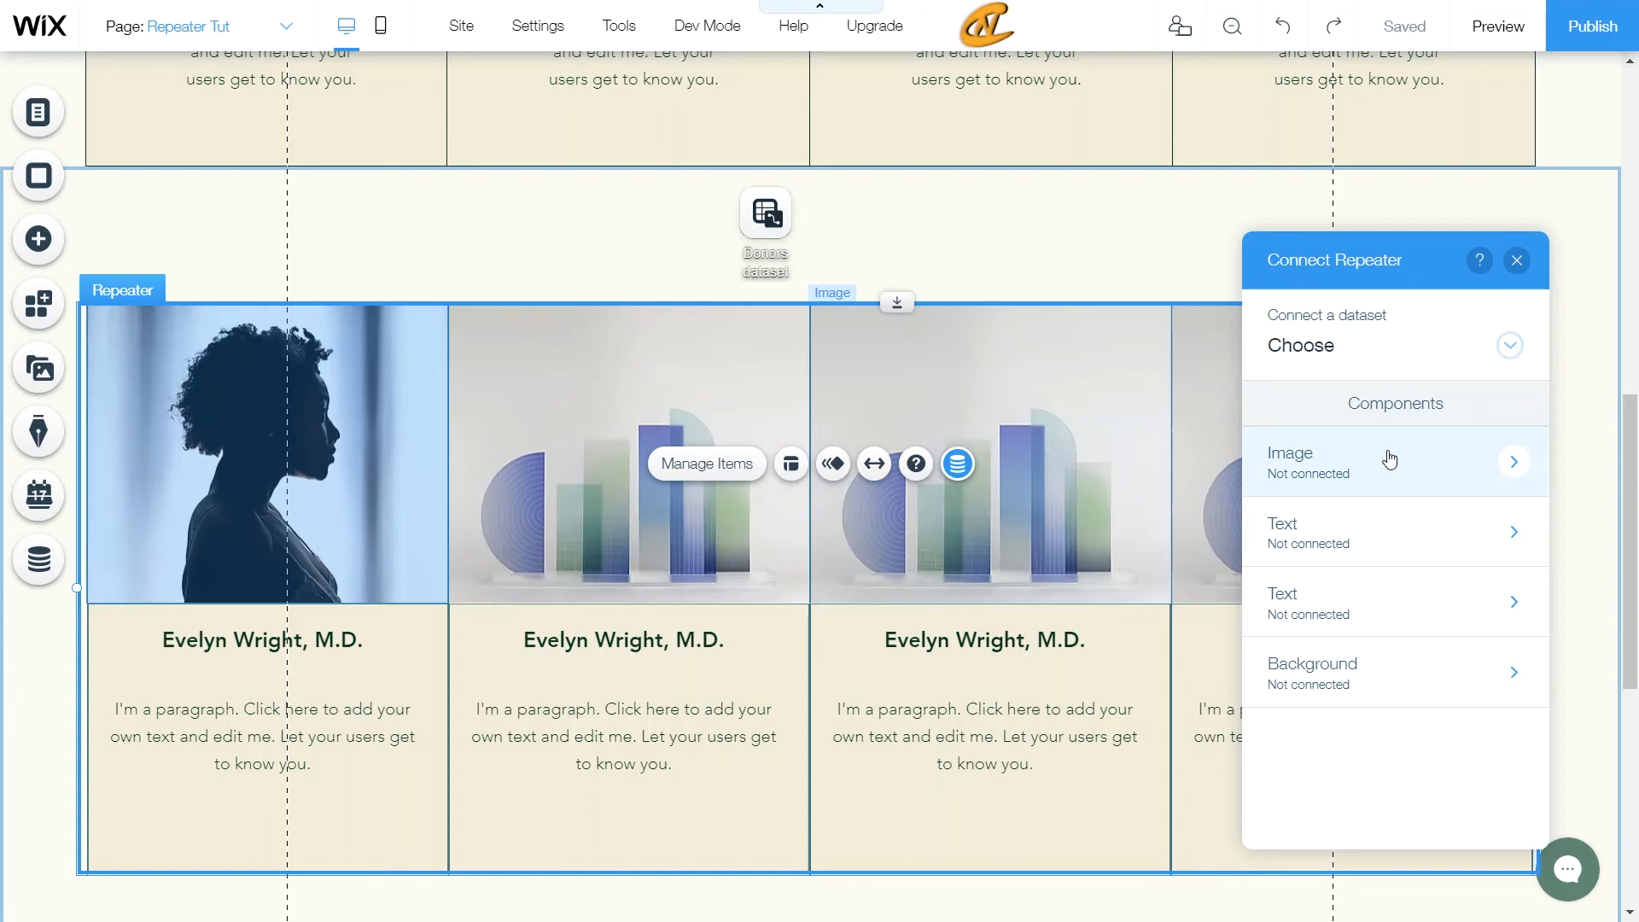
left_click(1376, 365)
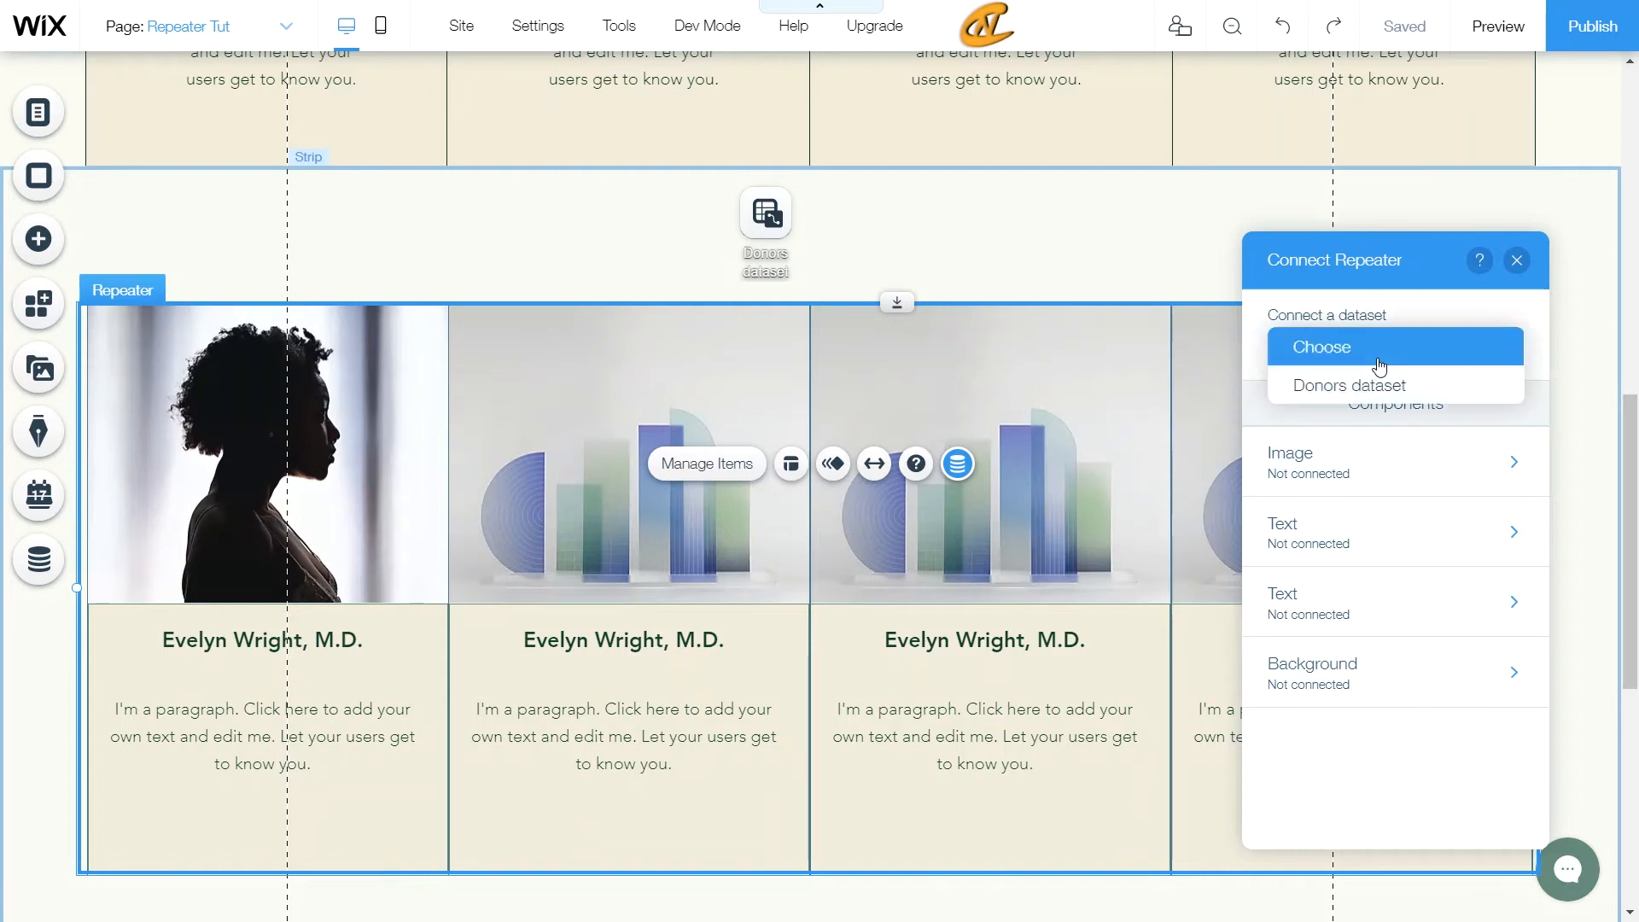
left_click(1334, 389)
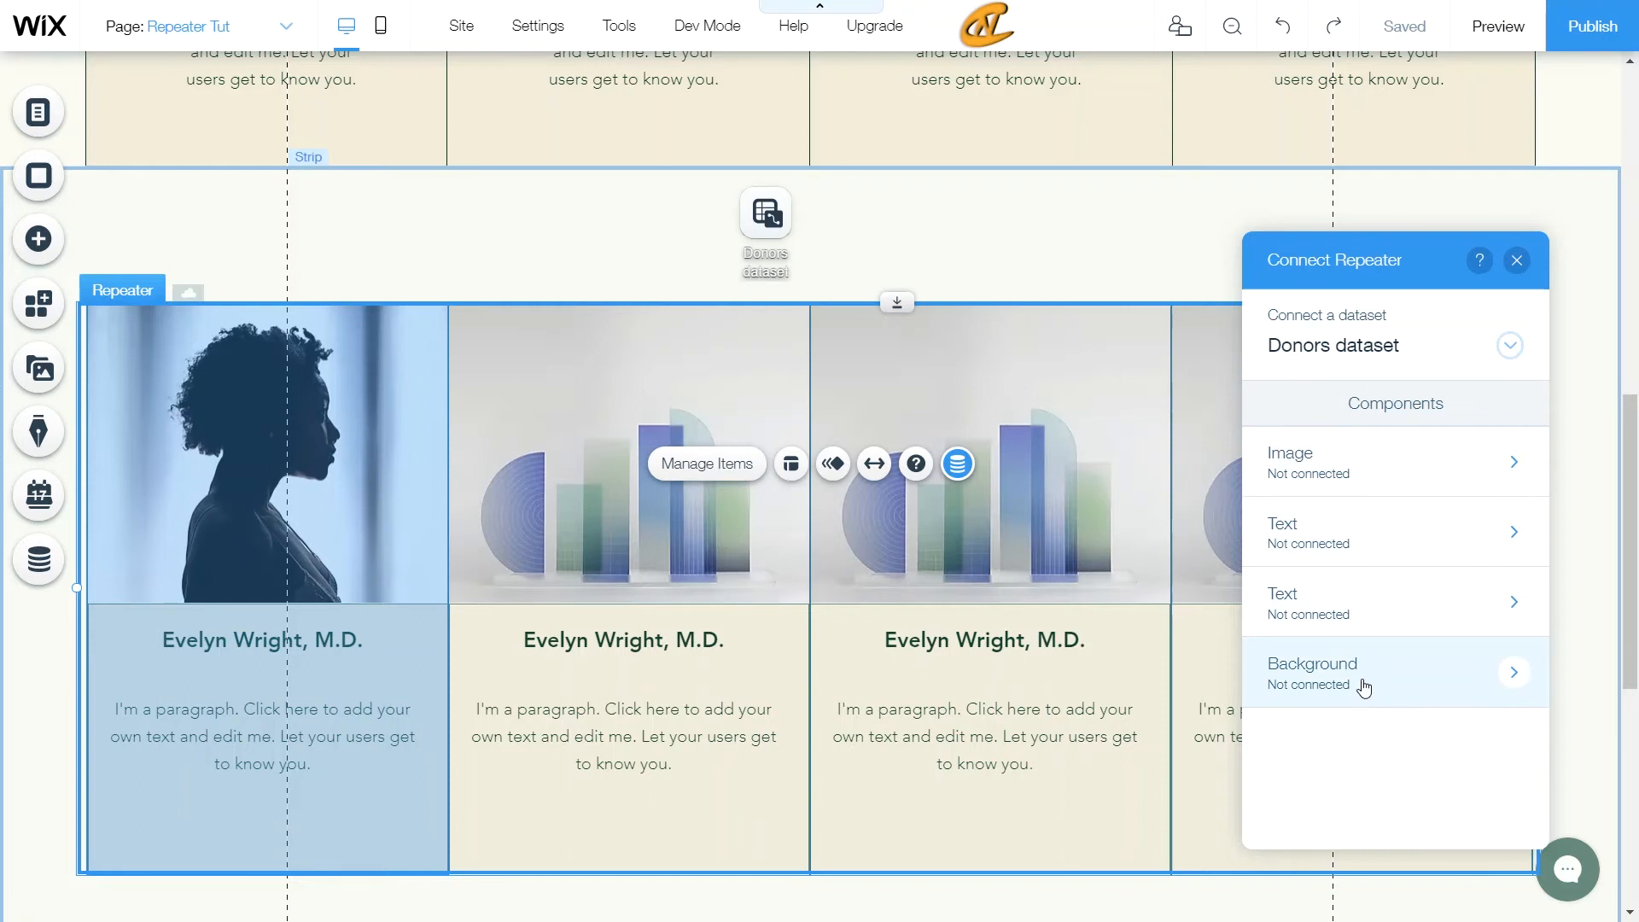
Connect the repeater image's source to the img field of the Donors dataset and dismiss the connection notice
left_click(1371, 465)
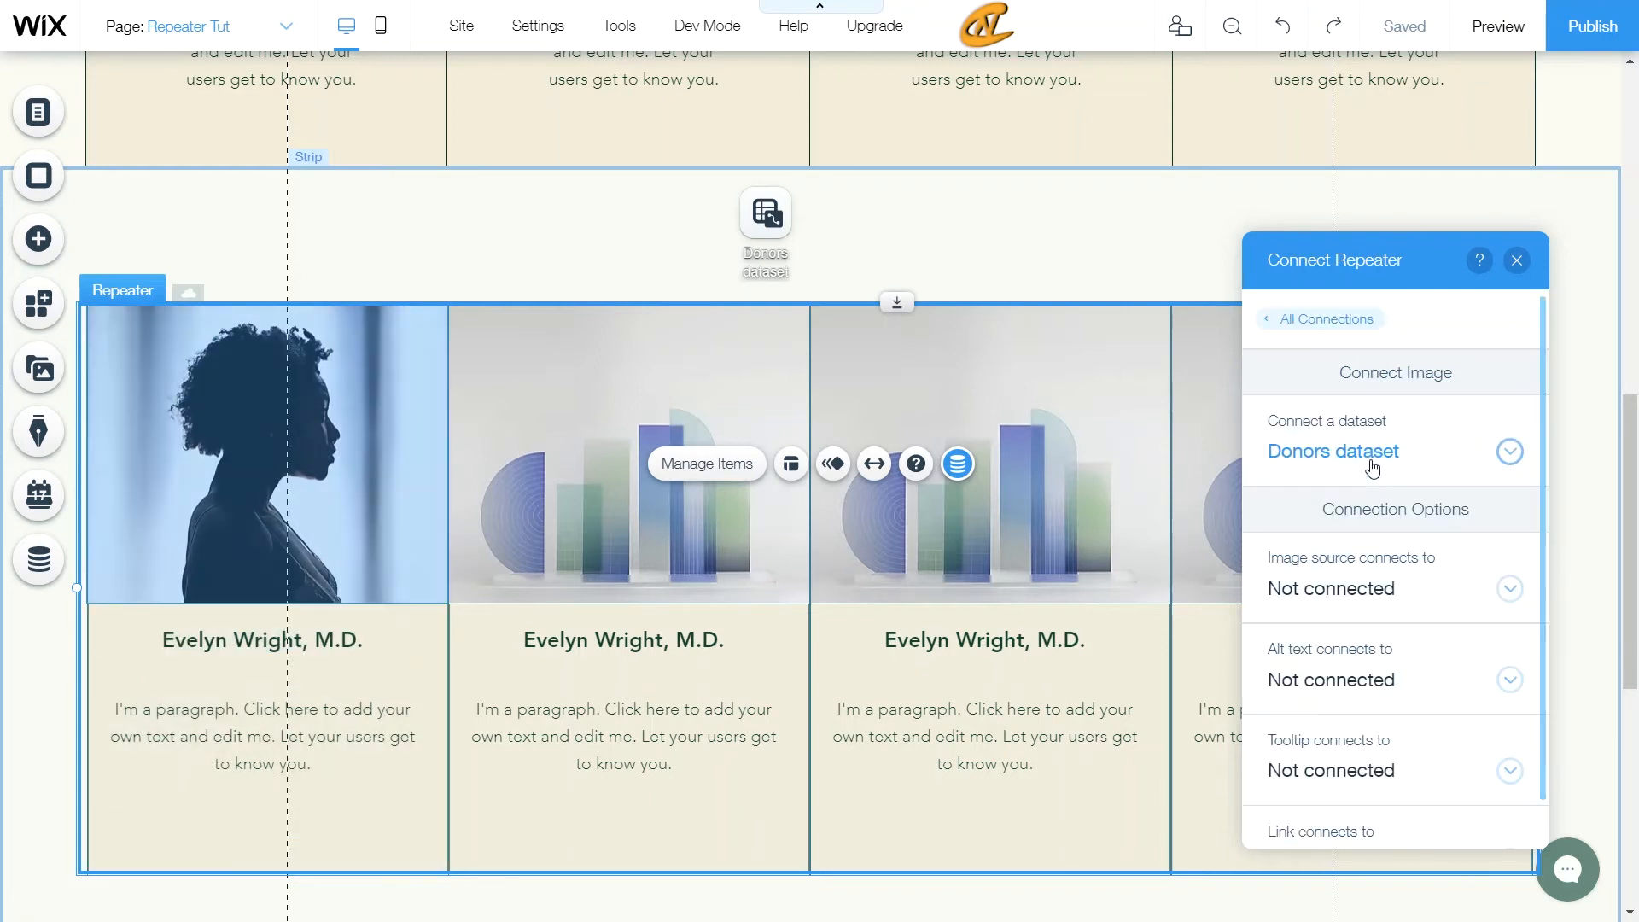
scroll(1344, 473, "down", 1)
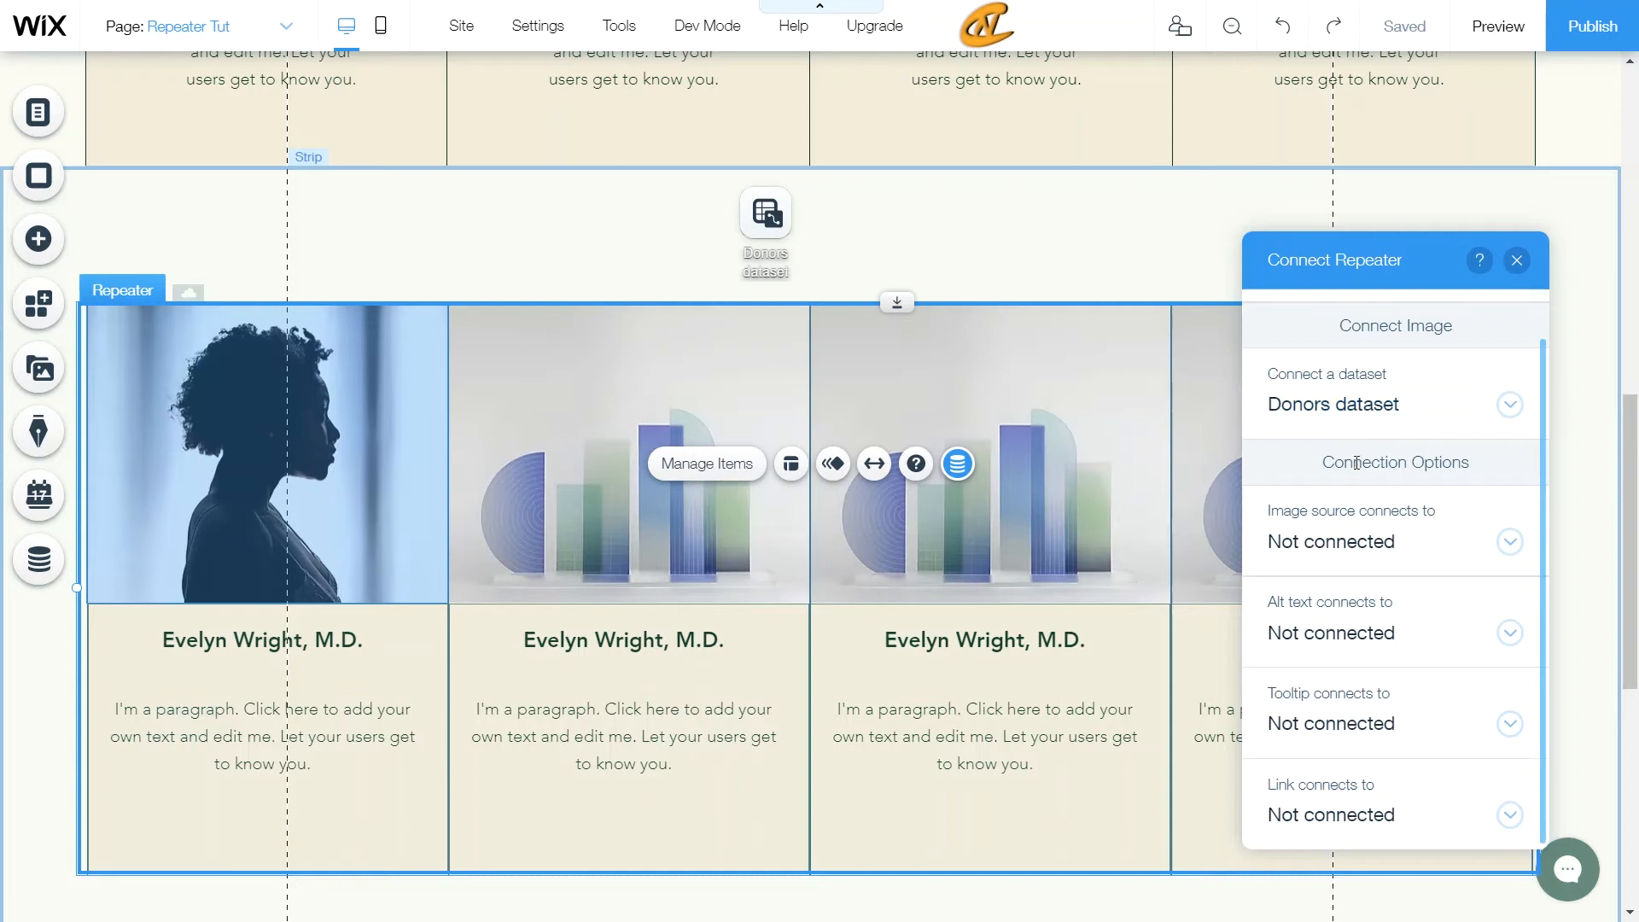
left_click(1397, 543)
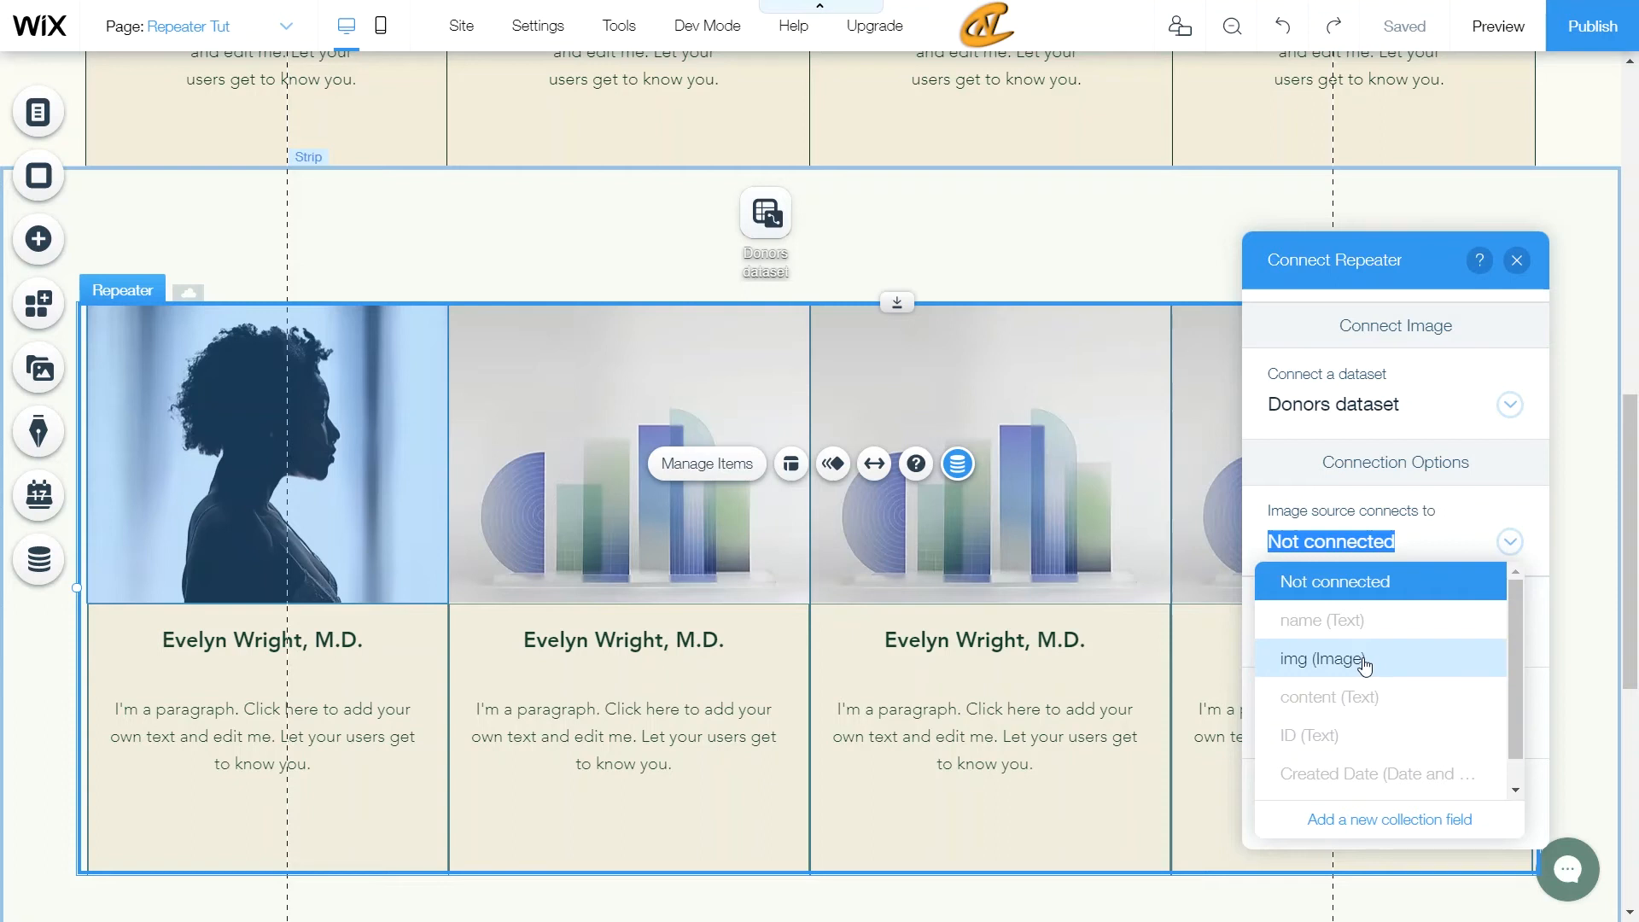
left_click(1308, 664)
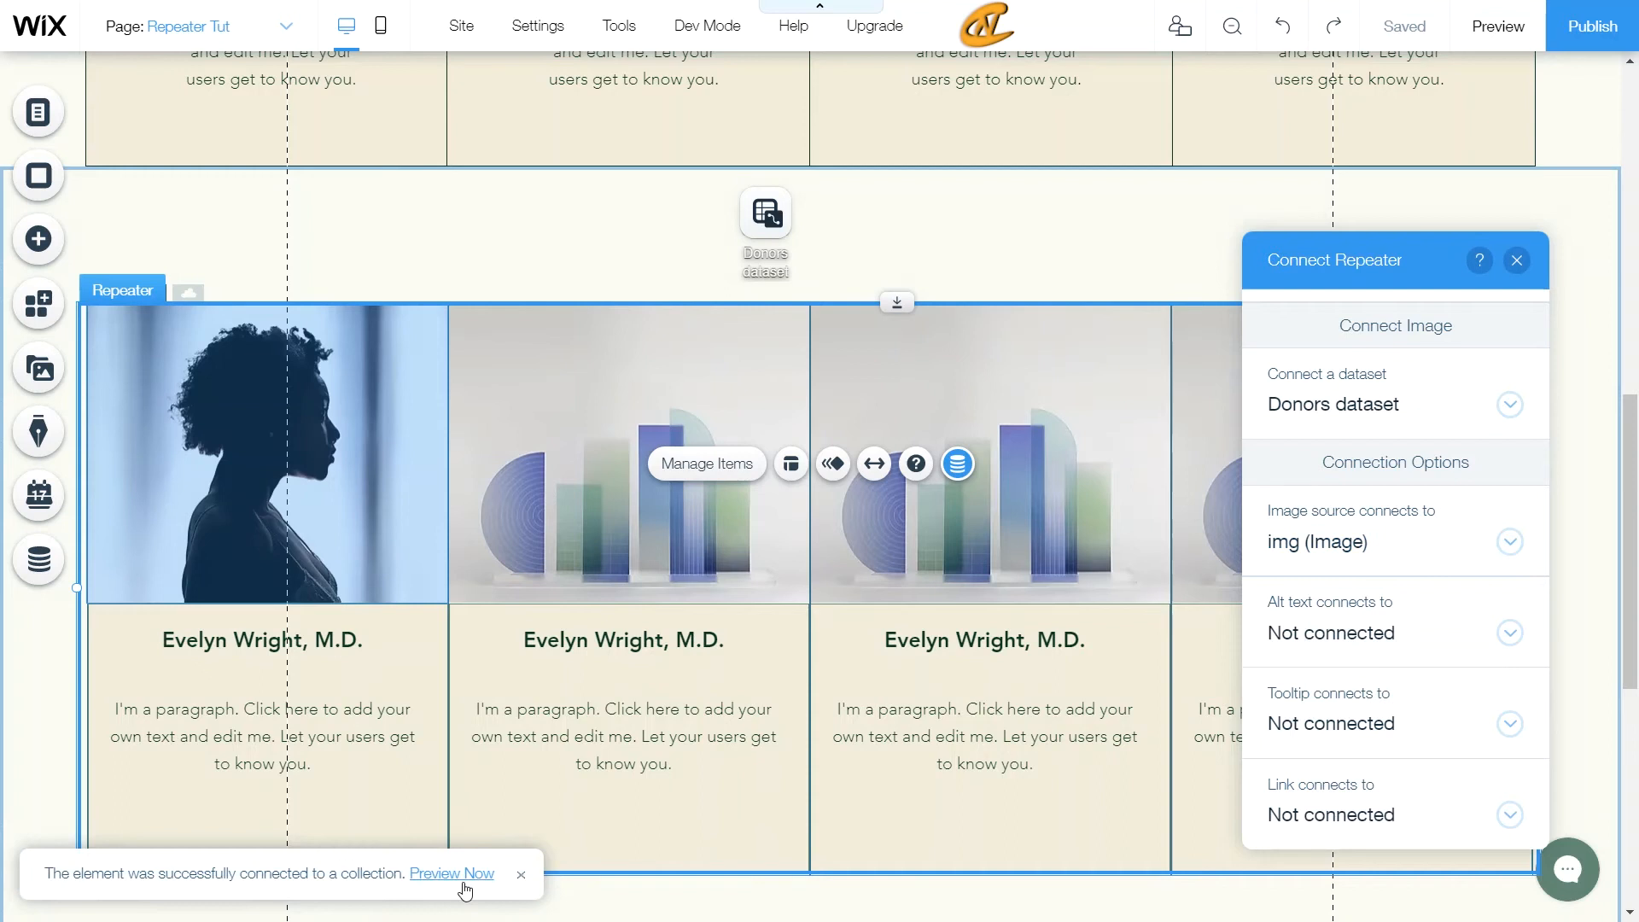
left_click(521, 876)
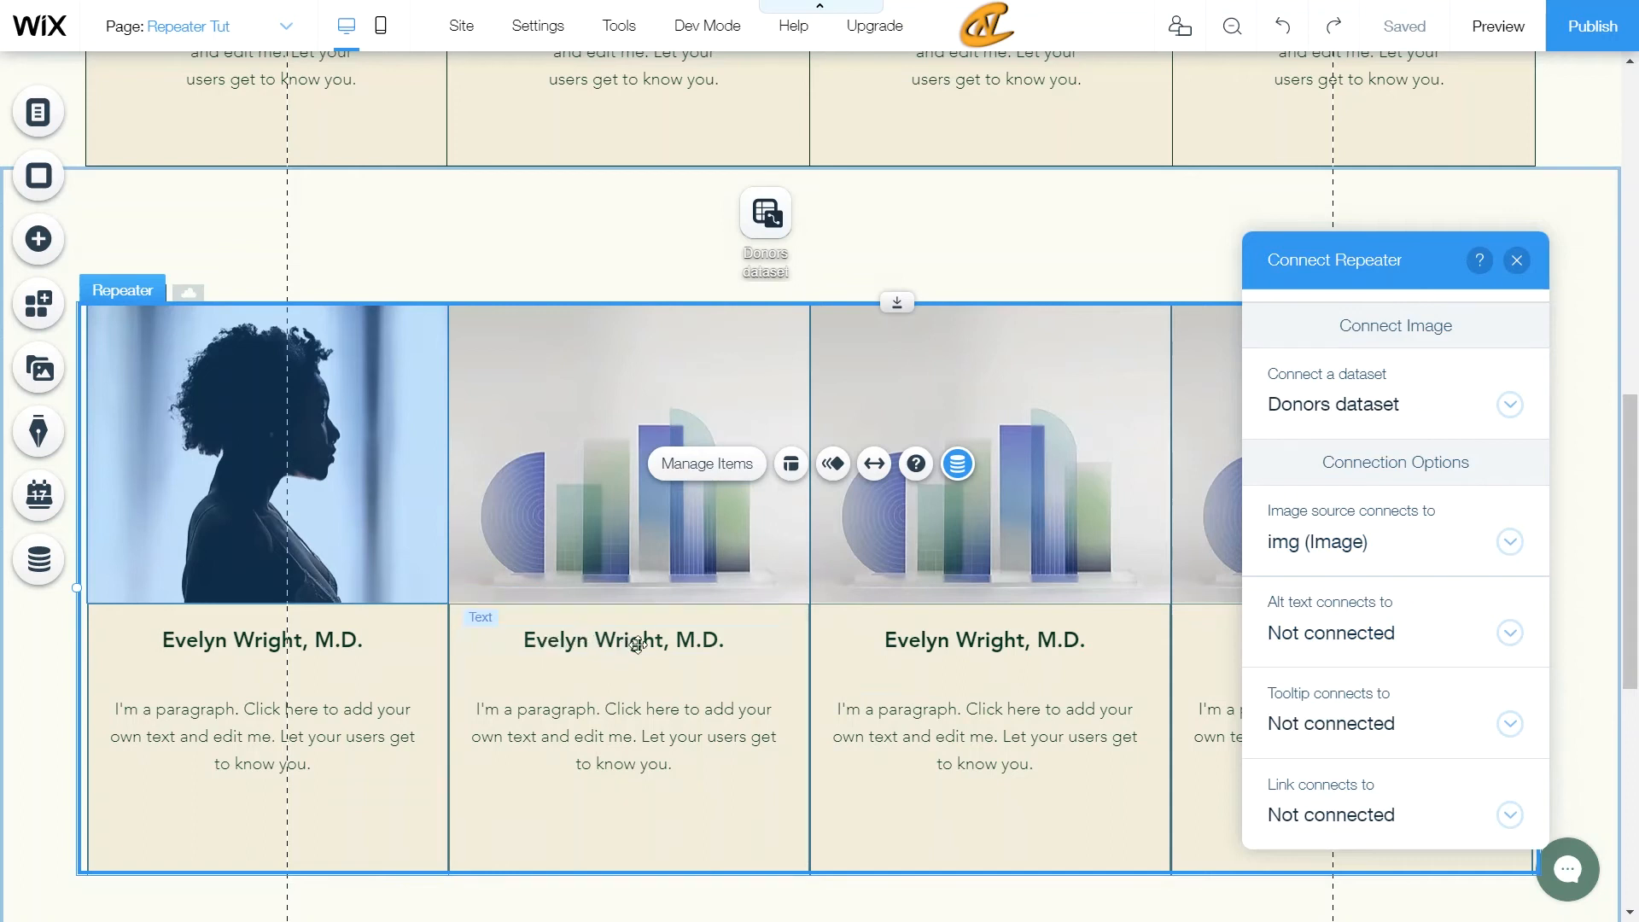
Connect the repeater image's alt text and tooltip to the name field and return to the list of all connections
left_click(1385, 640)
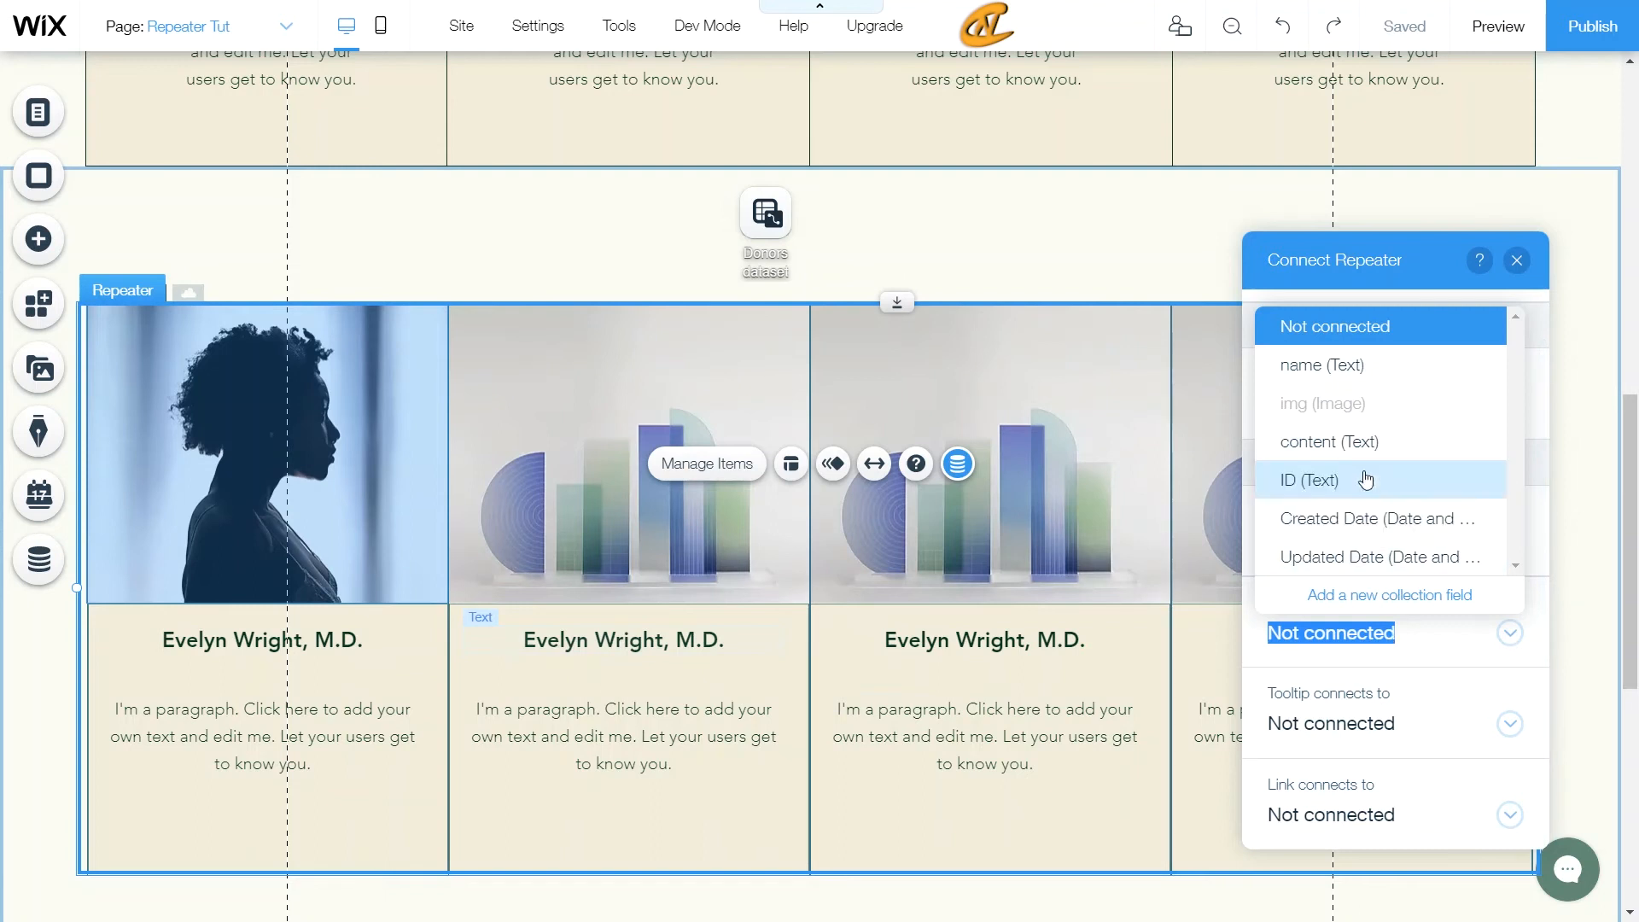
left_click(1368, 377)
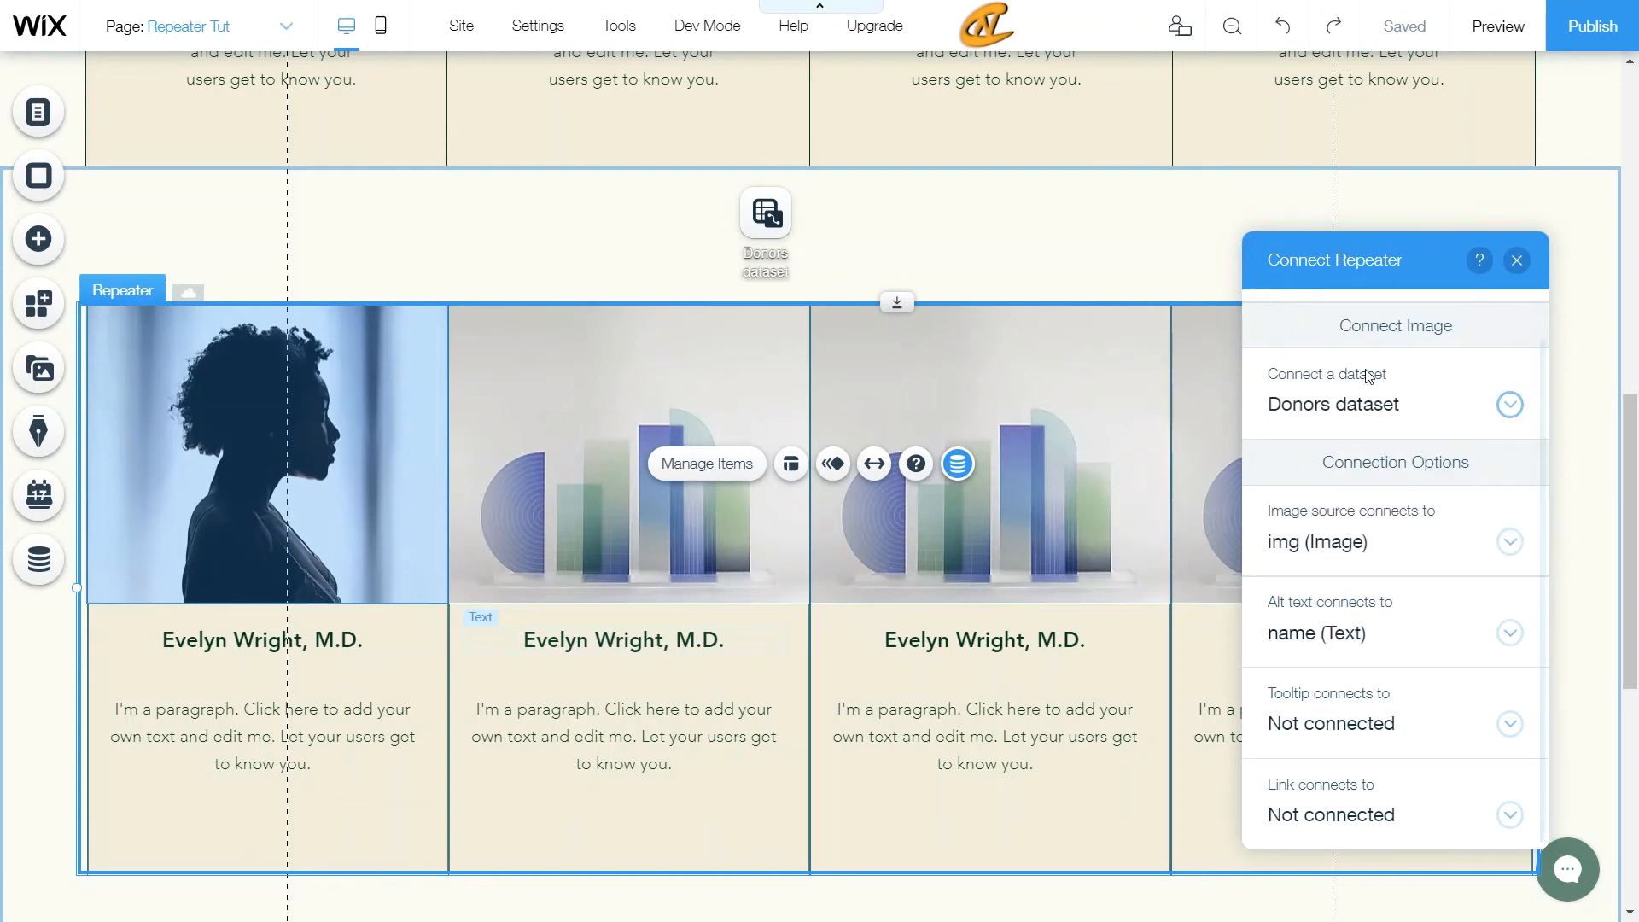
left_click(1336, 722)
left_click(1354, 467)
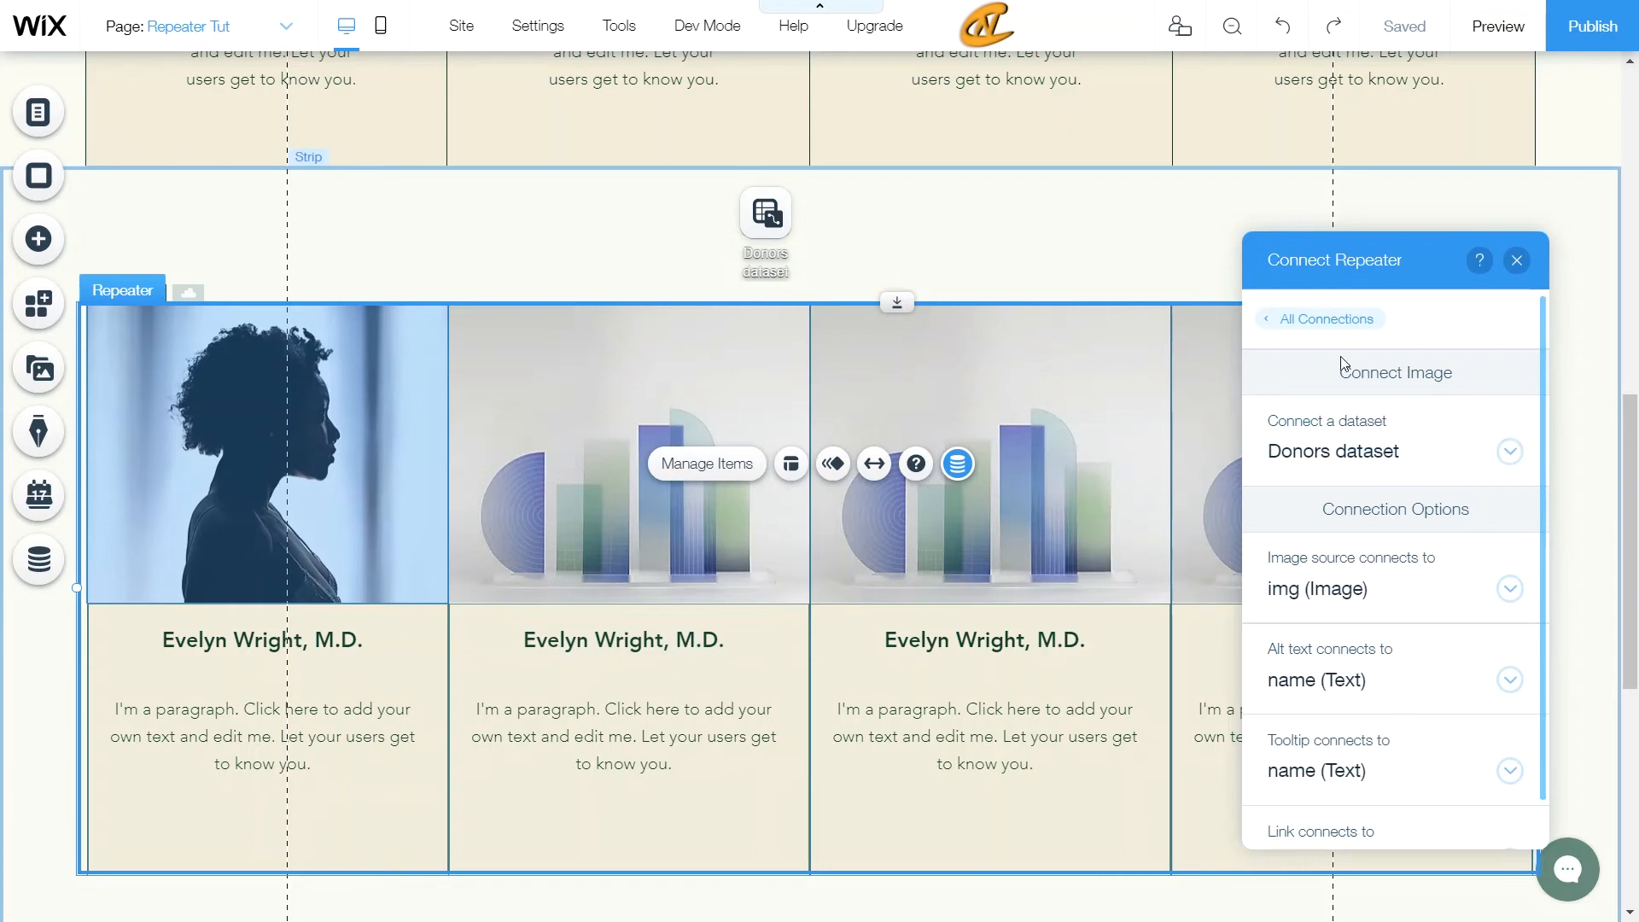
left_click(1306, 327)
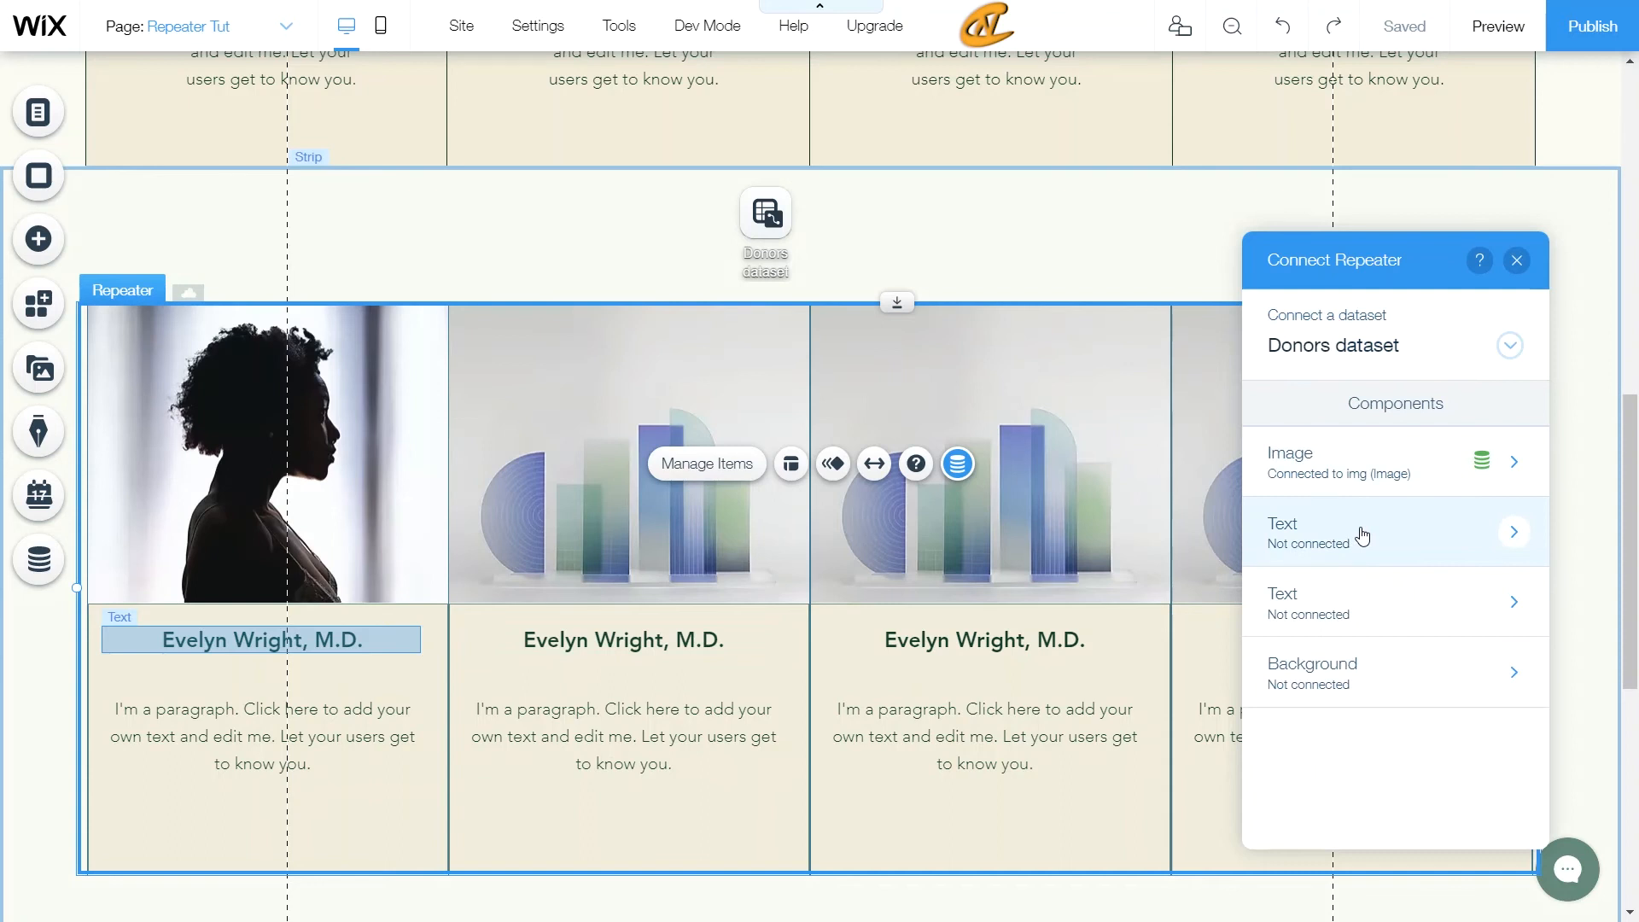
Connect the name heading text in the repeater to the name field and return to the list of all connections
left_click(1362, 535)
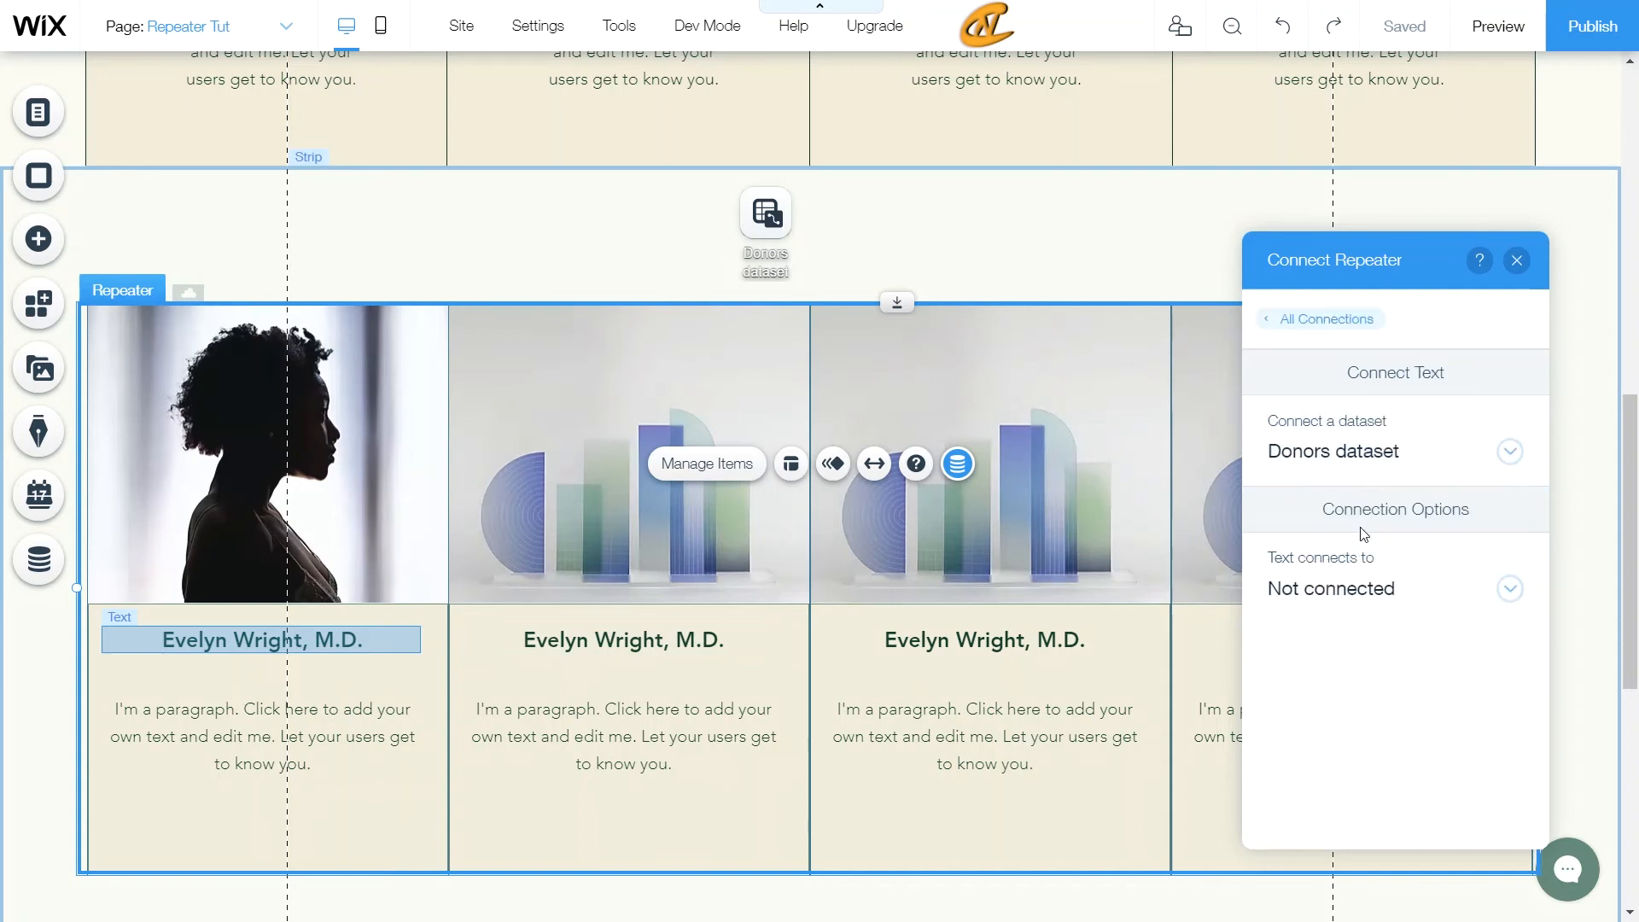
left_click(1374, 588)
left_click(1347, 663)
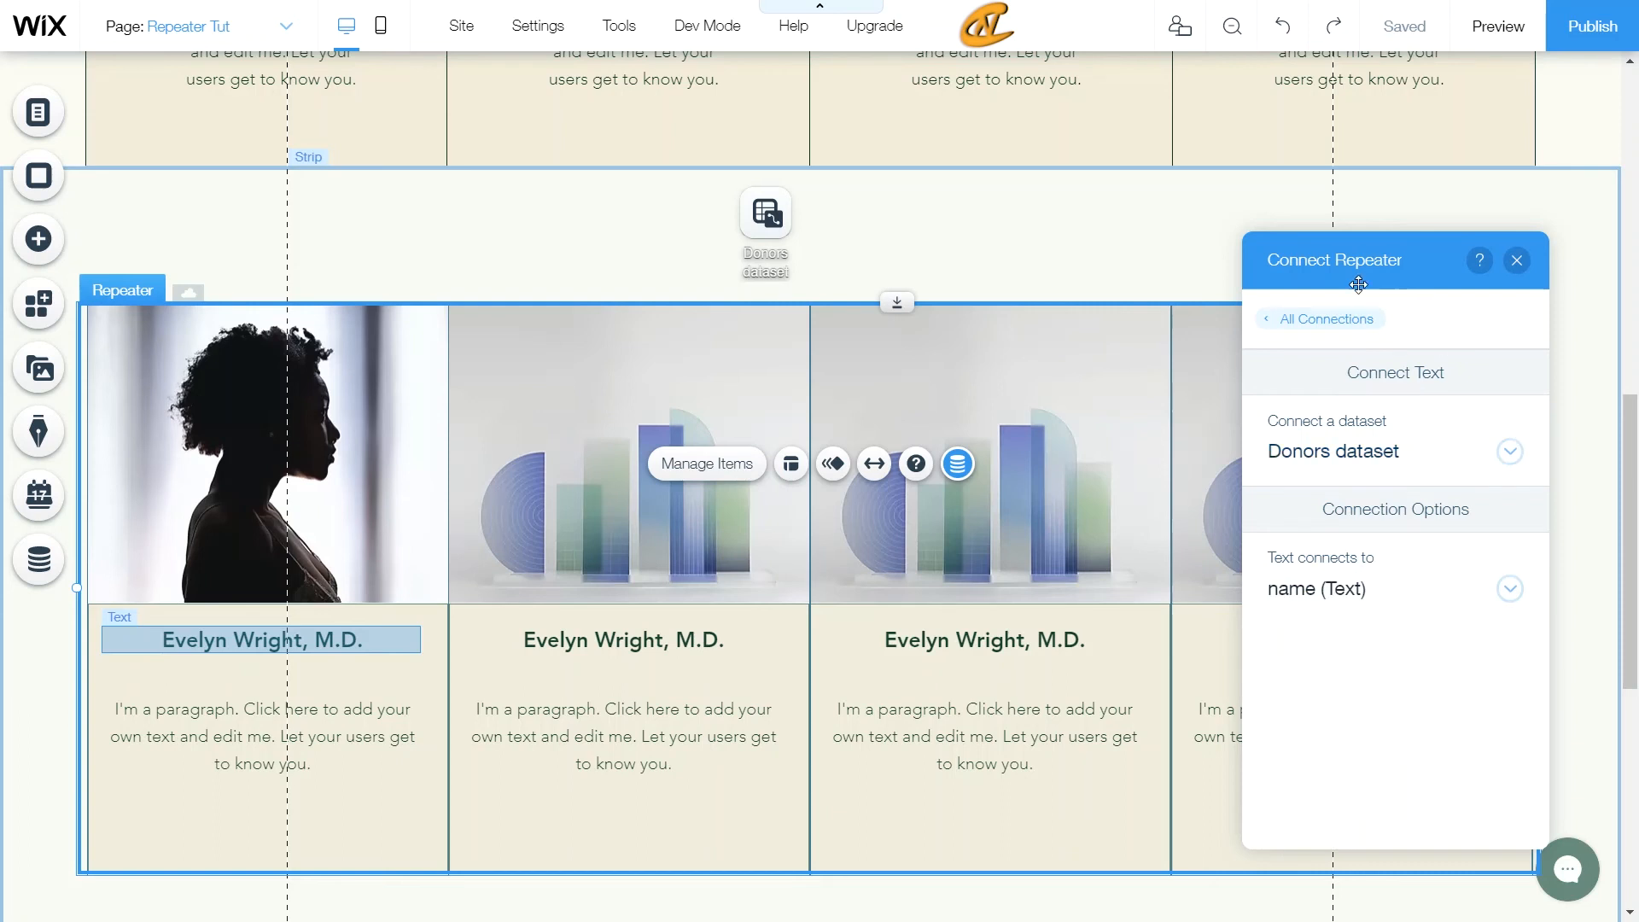
left_click(1327, 320)
Connect the repeater's paragraph text to the content field and close the repeater's connection settings
left_click(1345, 597)
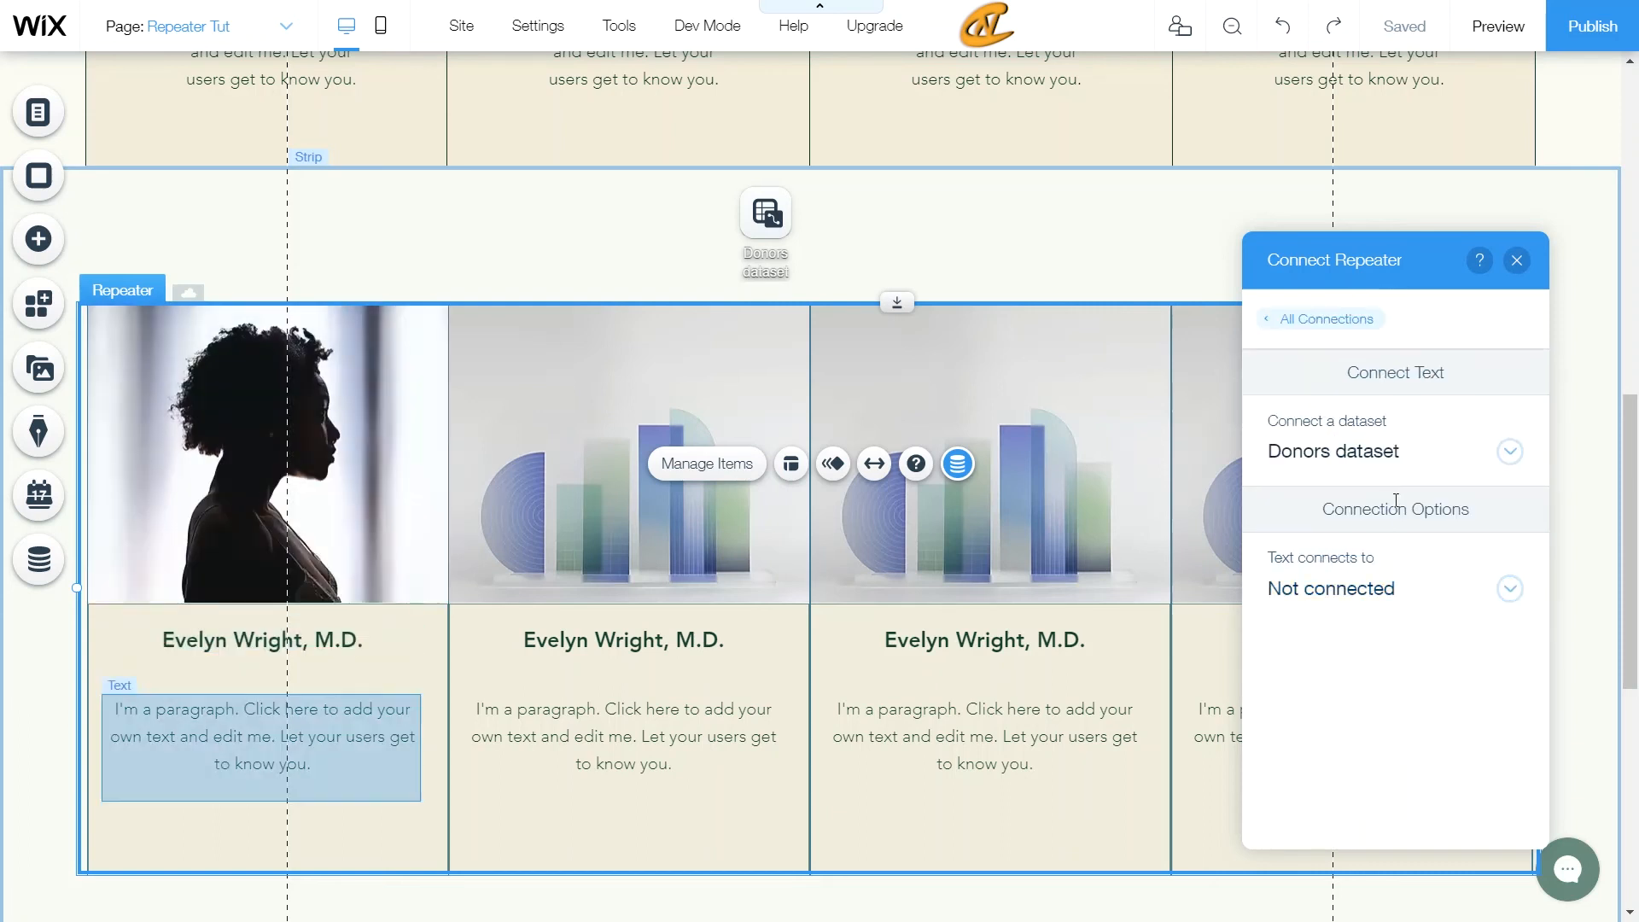
left_click(1396, 596)
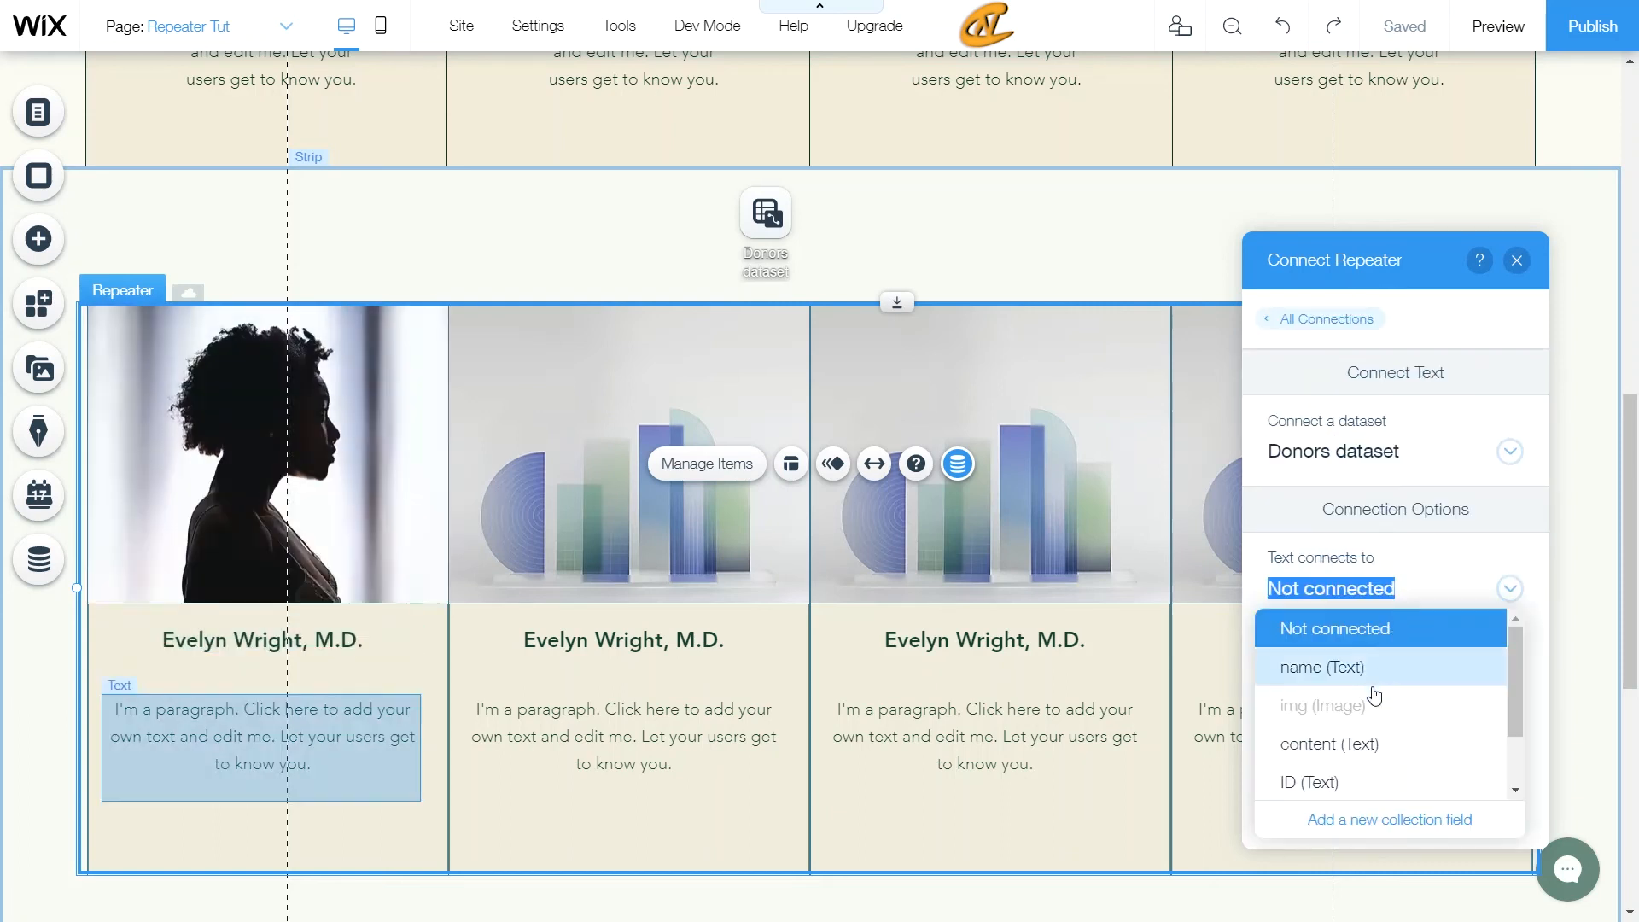
left_click(1355, 743)
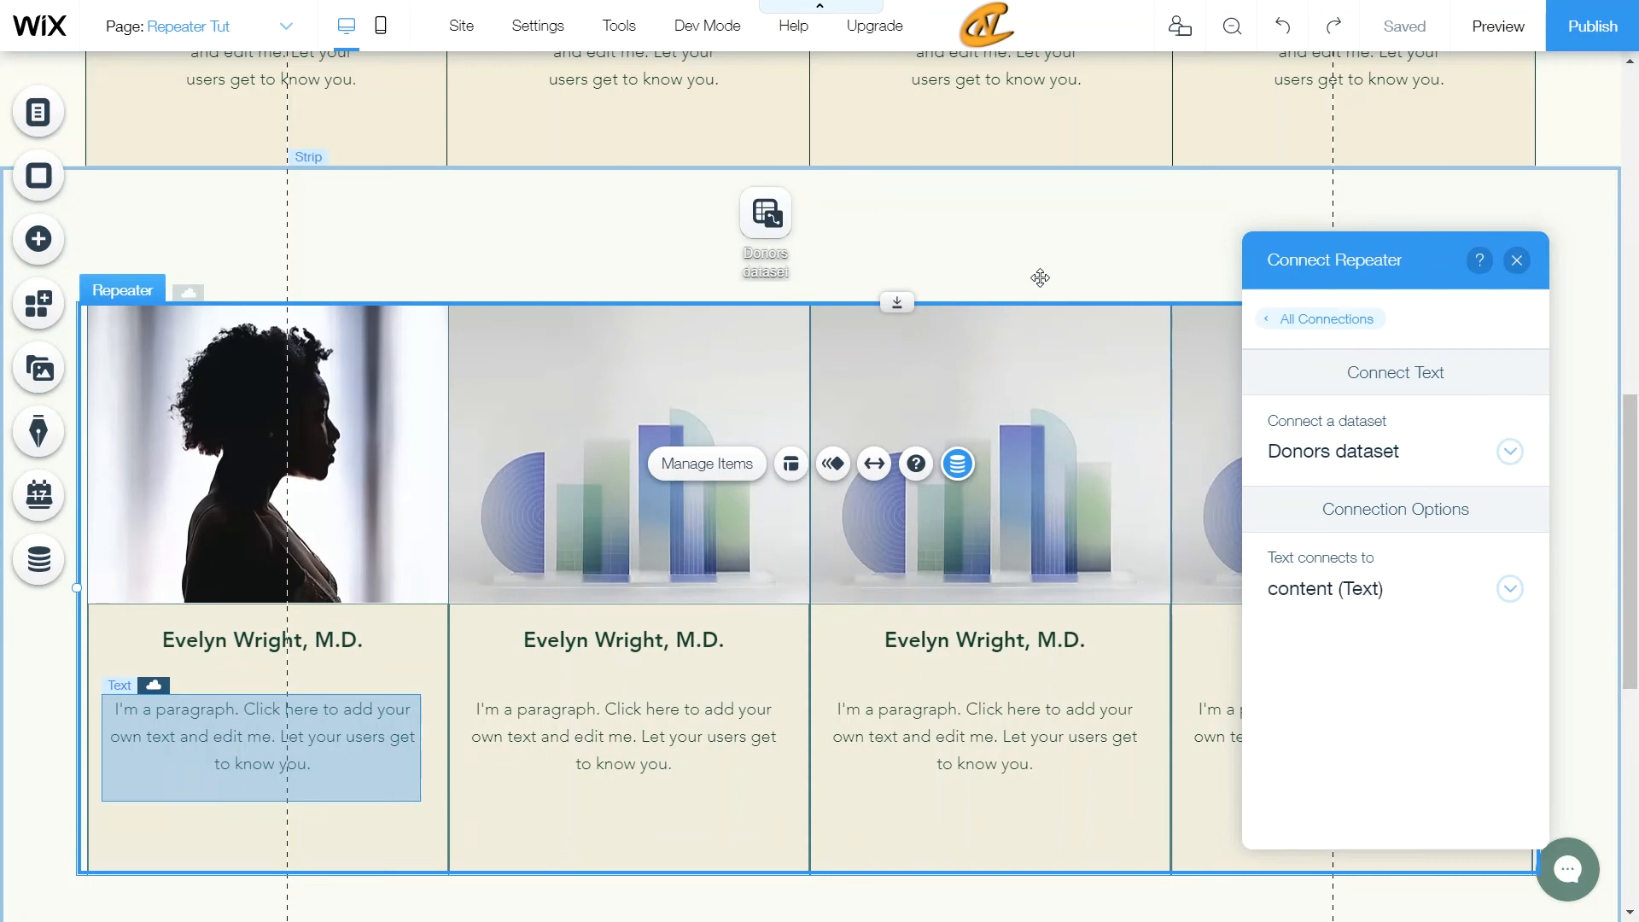
left_click(1334, 324)
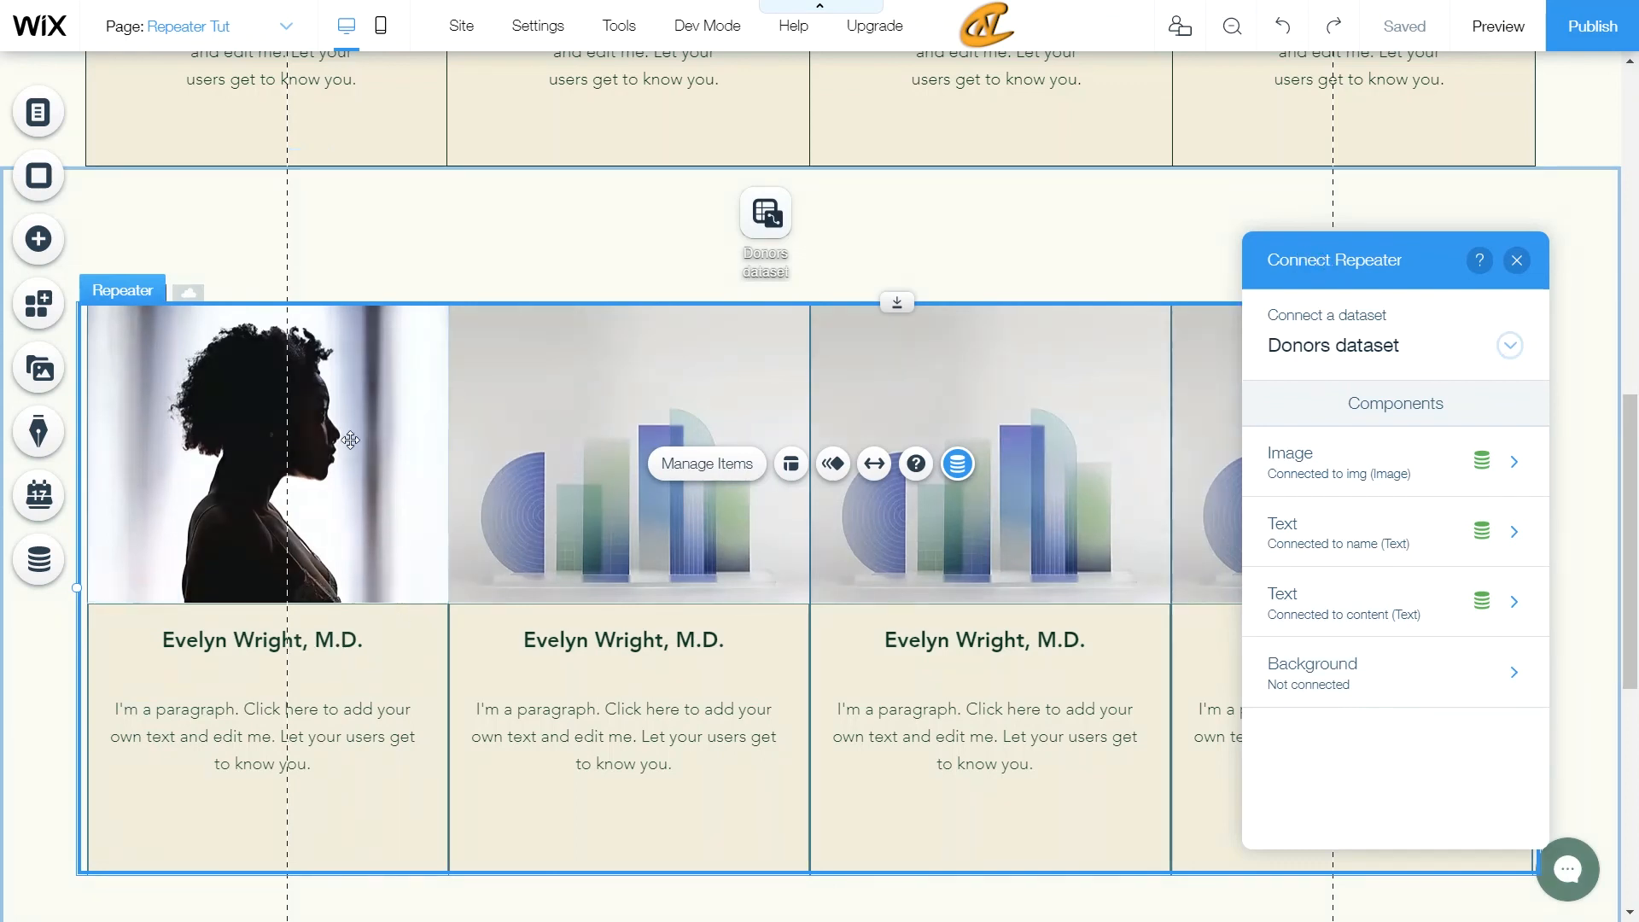
left_click(1517, 261)
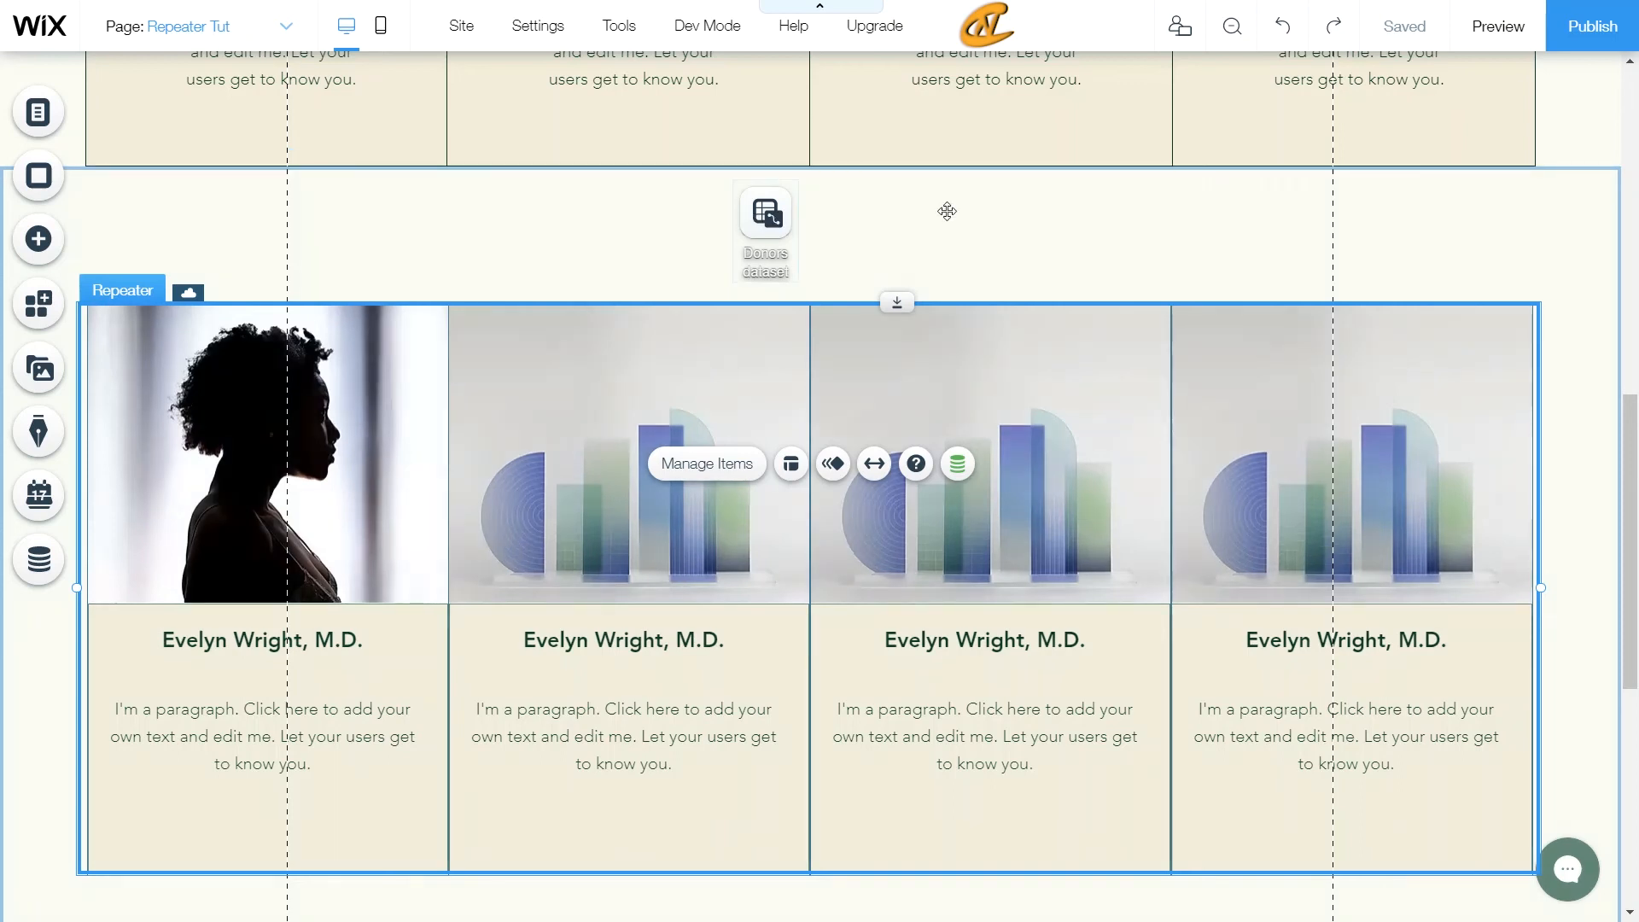
Preview the page, compare the dataset-driven repeater with the original Meet Our Donors section above it, and return to the editor
left_click(1396, 34)
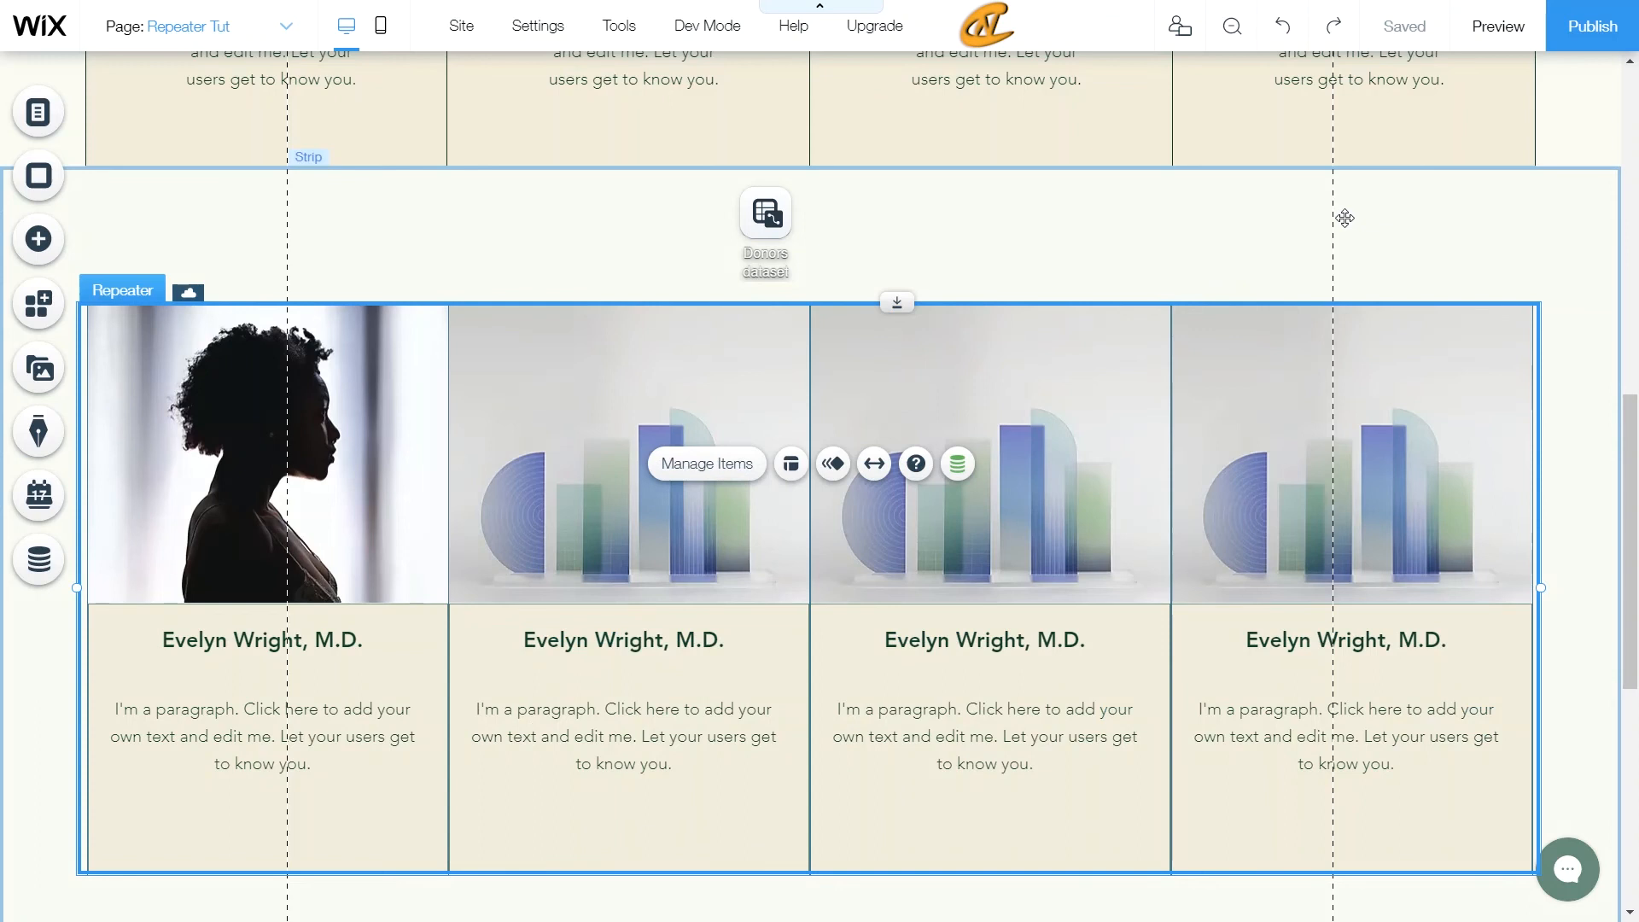
left_click(1477, 35)
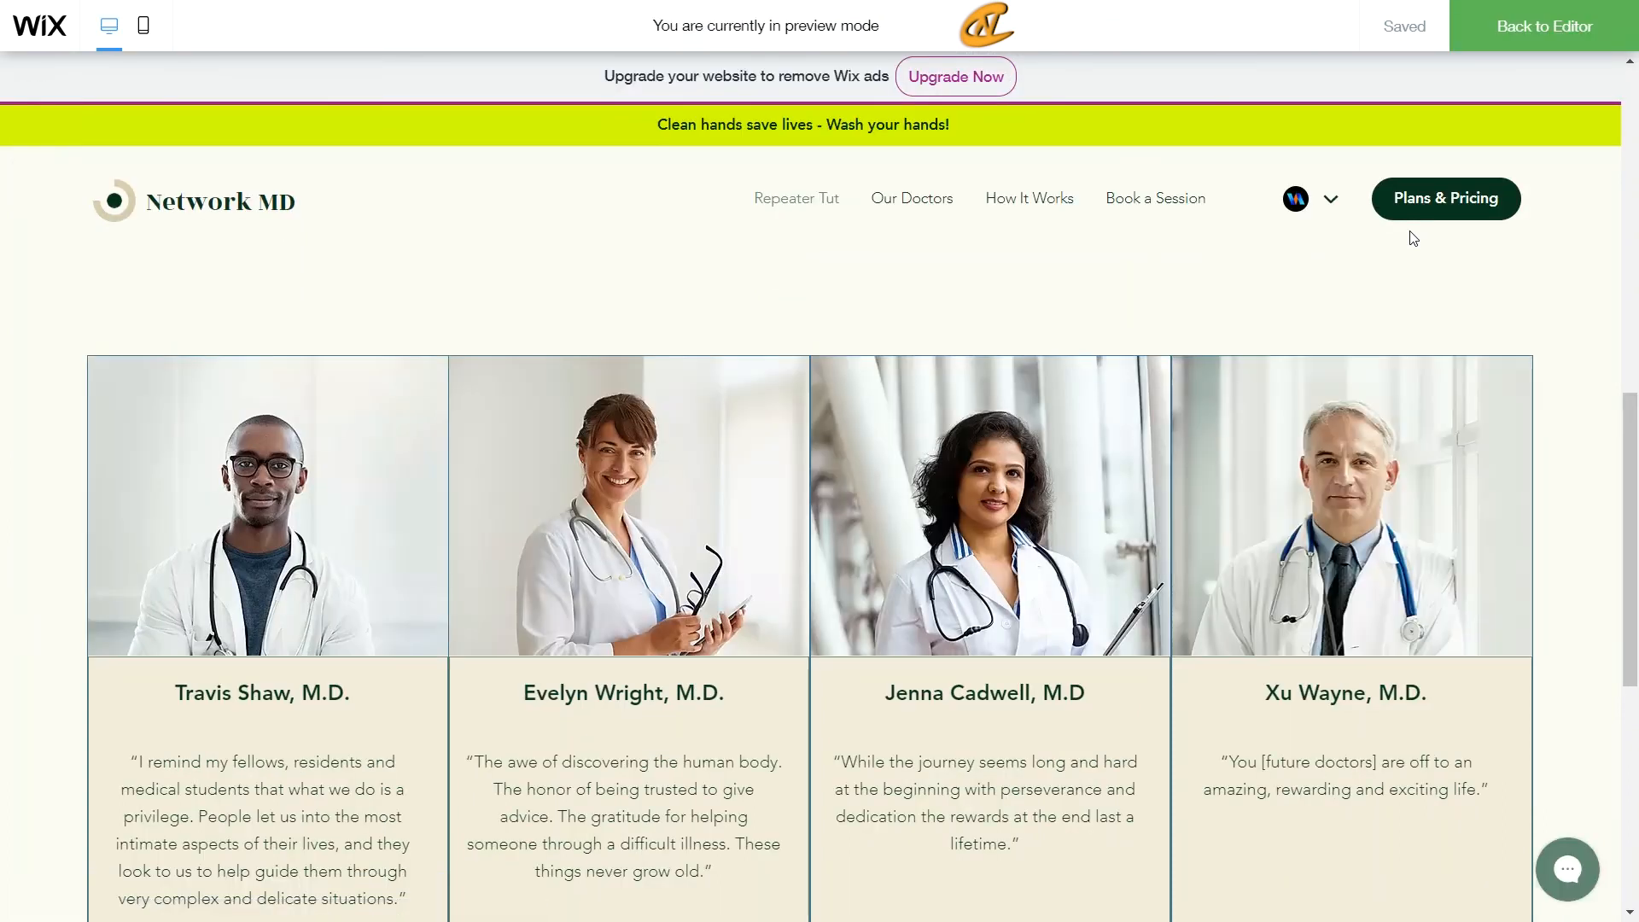
scroll(1412, 279, "up", 10)
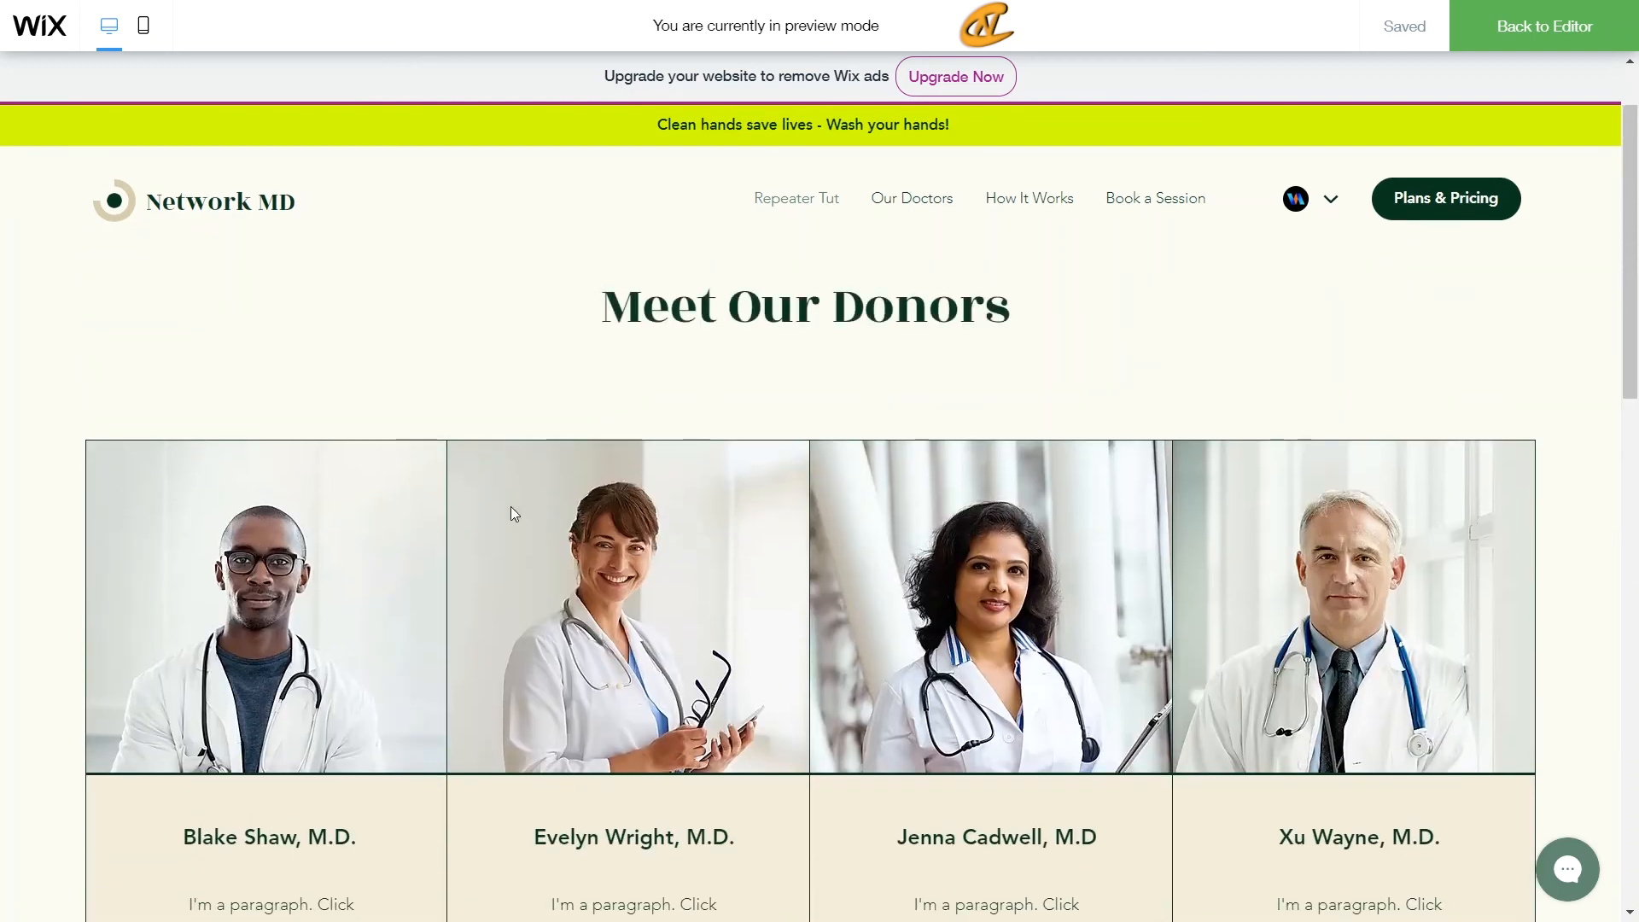
scroll(508, 505, "down", 1)
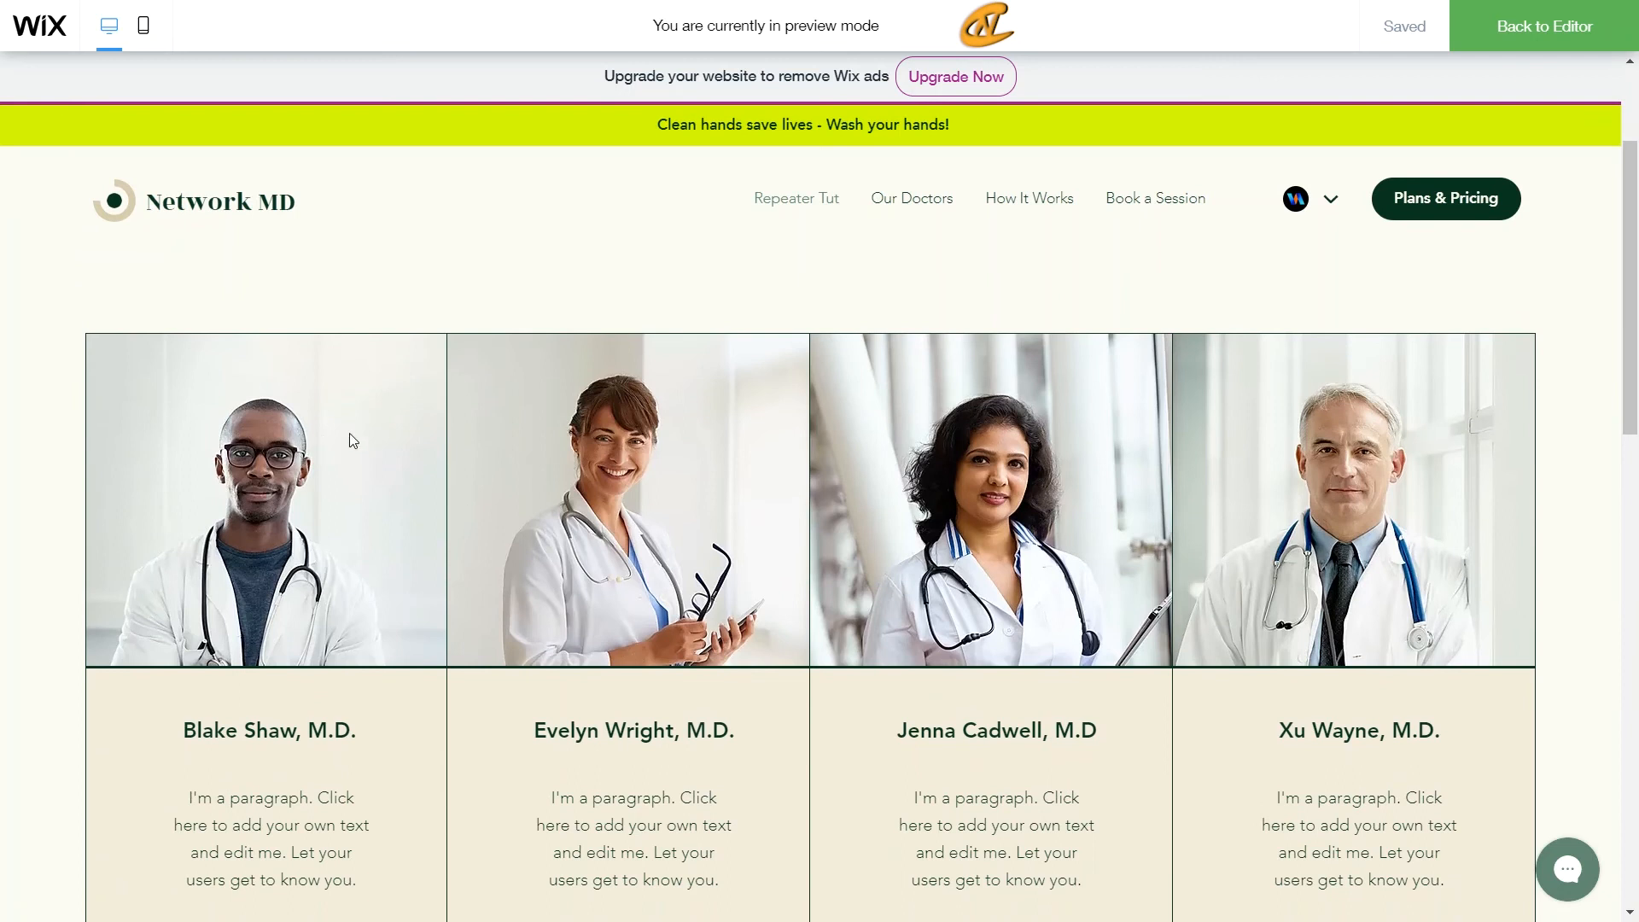
scroll(353, 441, "down", 8)
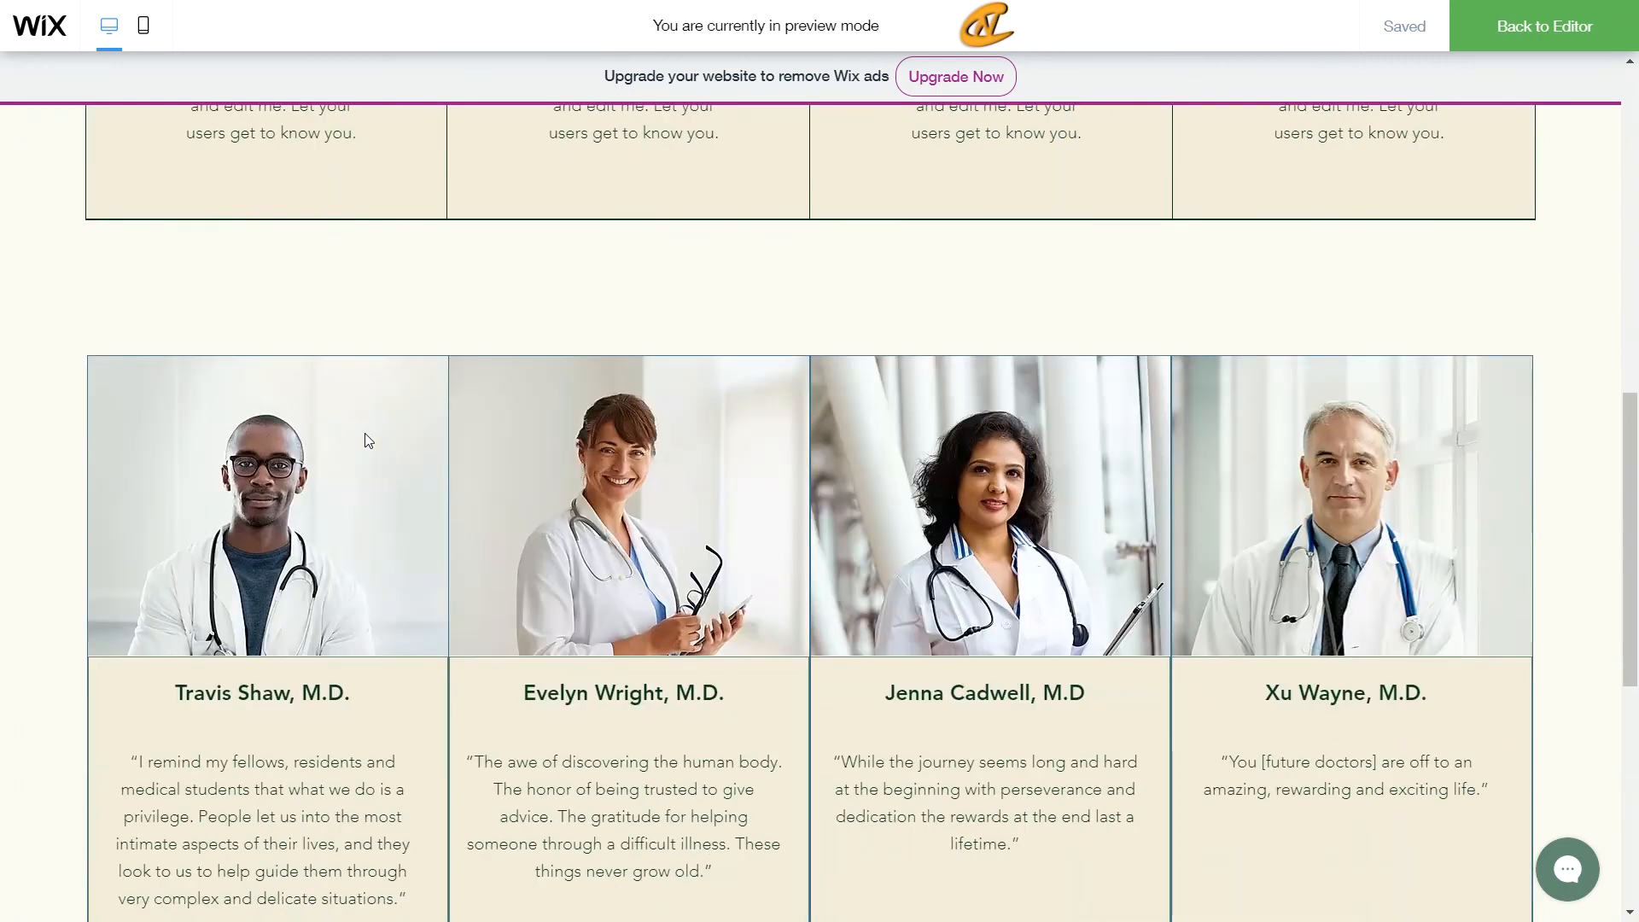
scroll(368, 440, "down", 1)
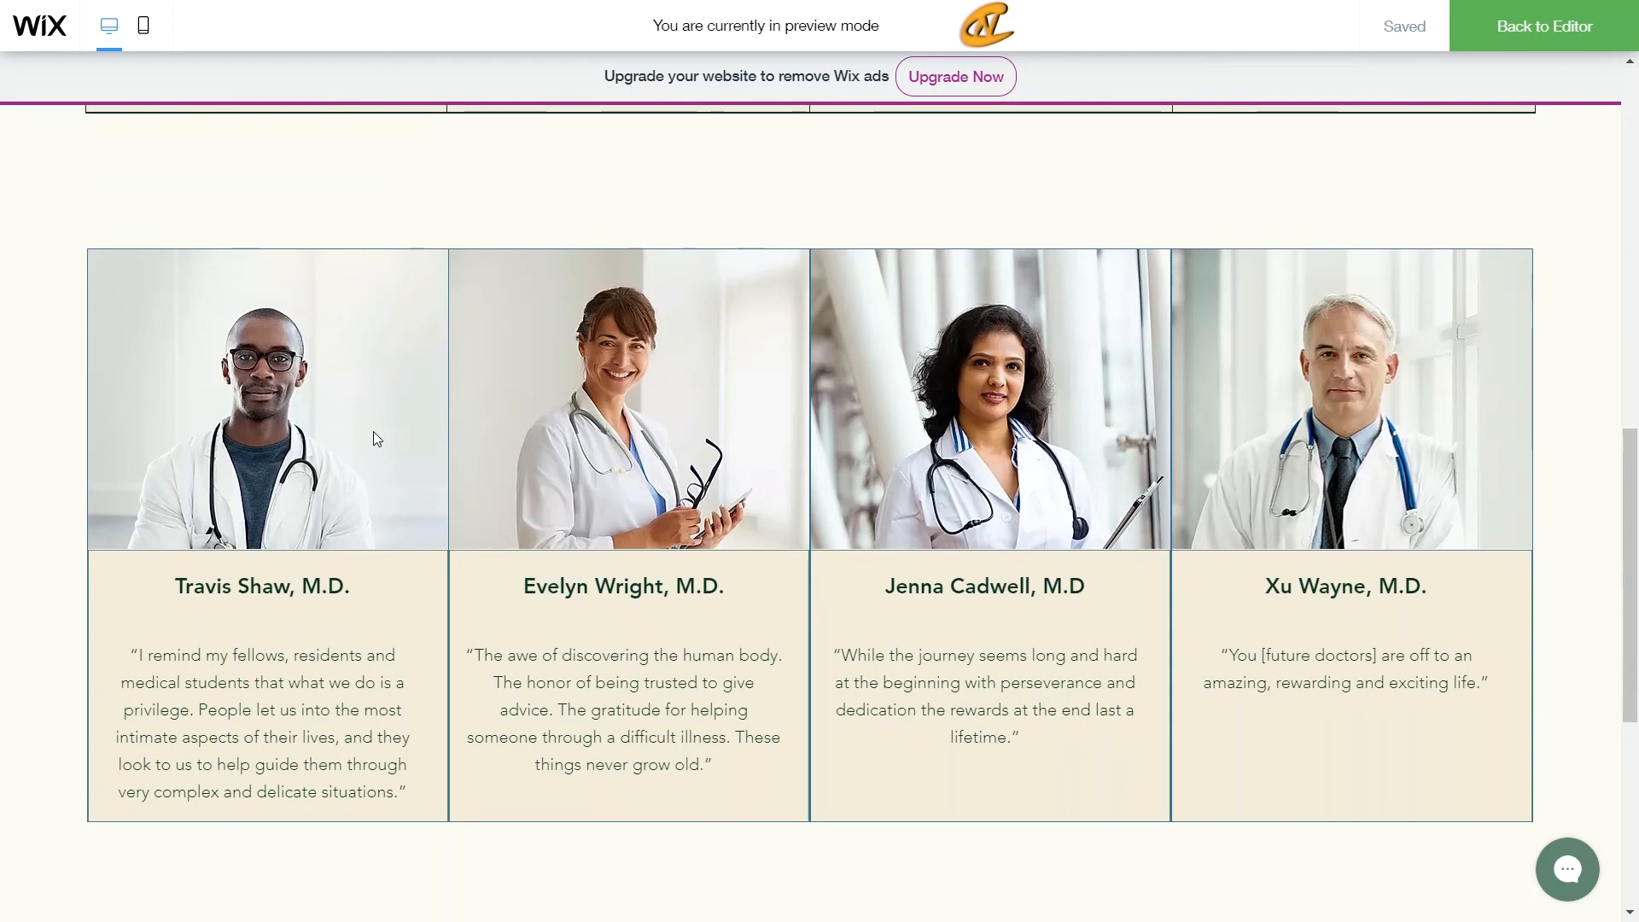
scroll(377, 425, "down", 1)
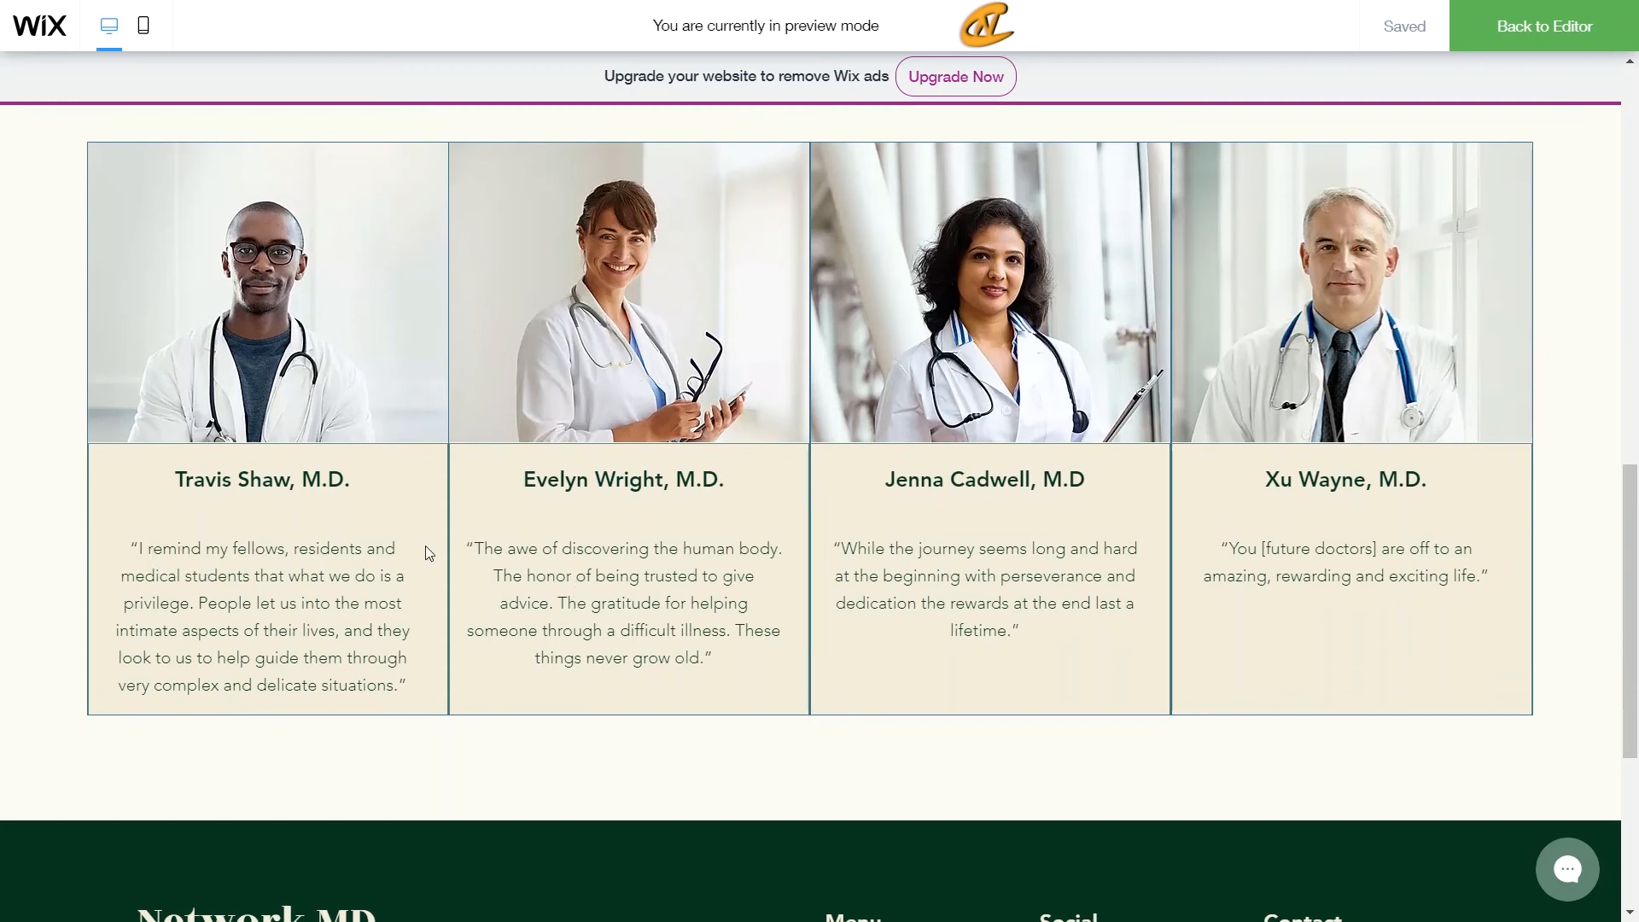
scroll(436, 538, "down", 3)
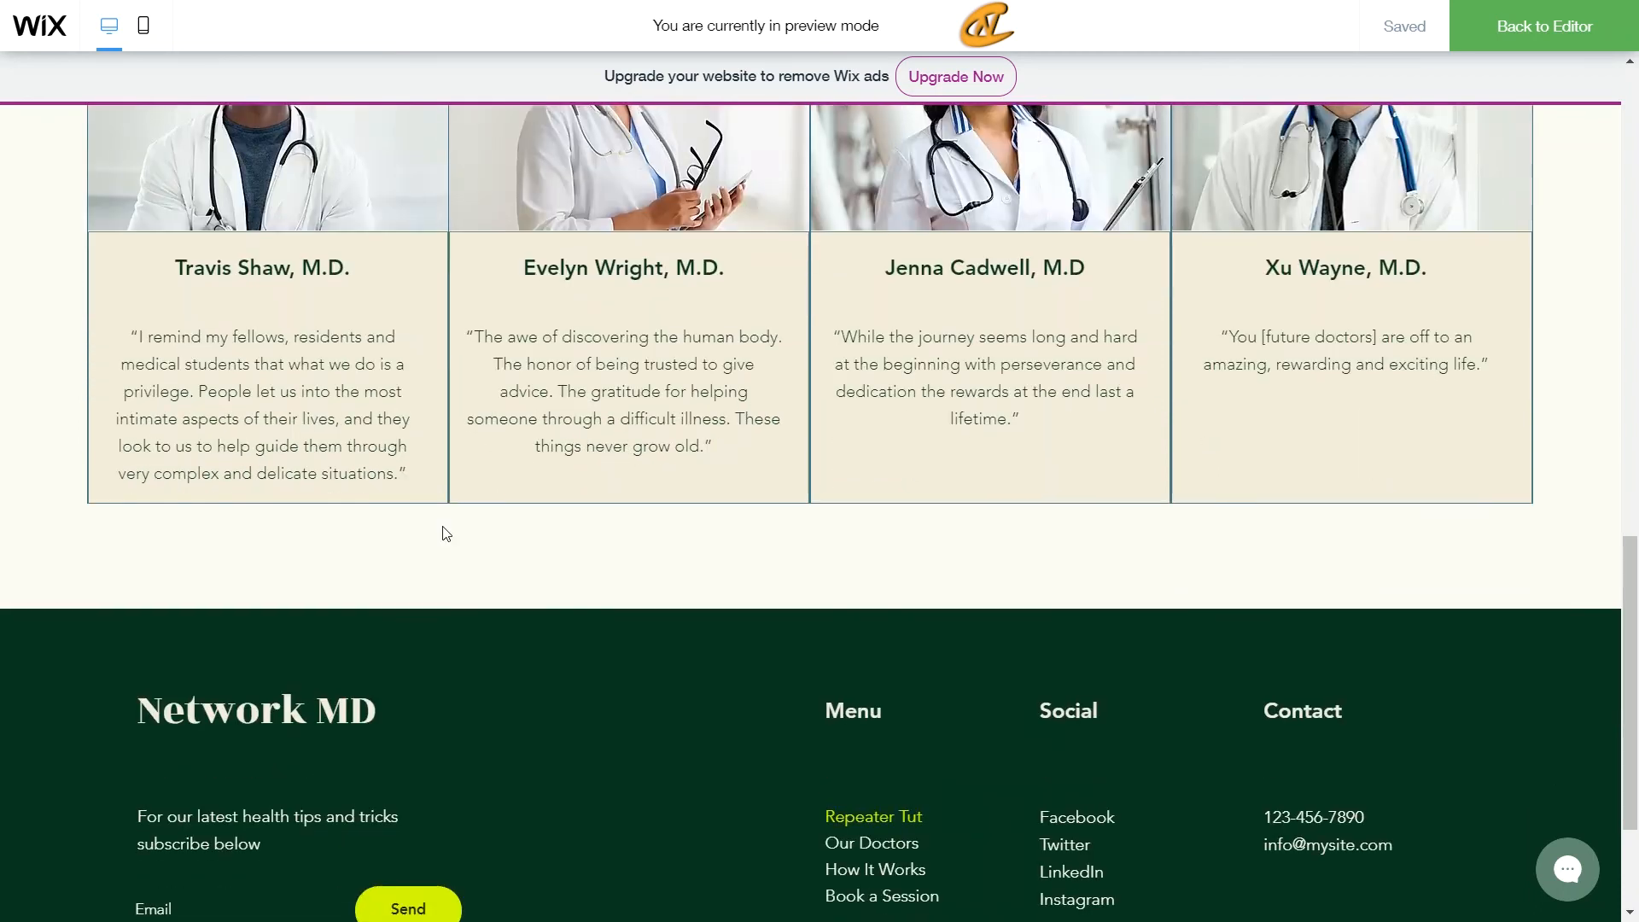
scroll(442, 531, "up", 6)
scroll(442, 532, "down", 2)
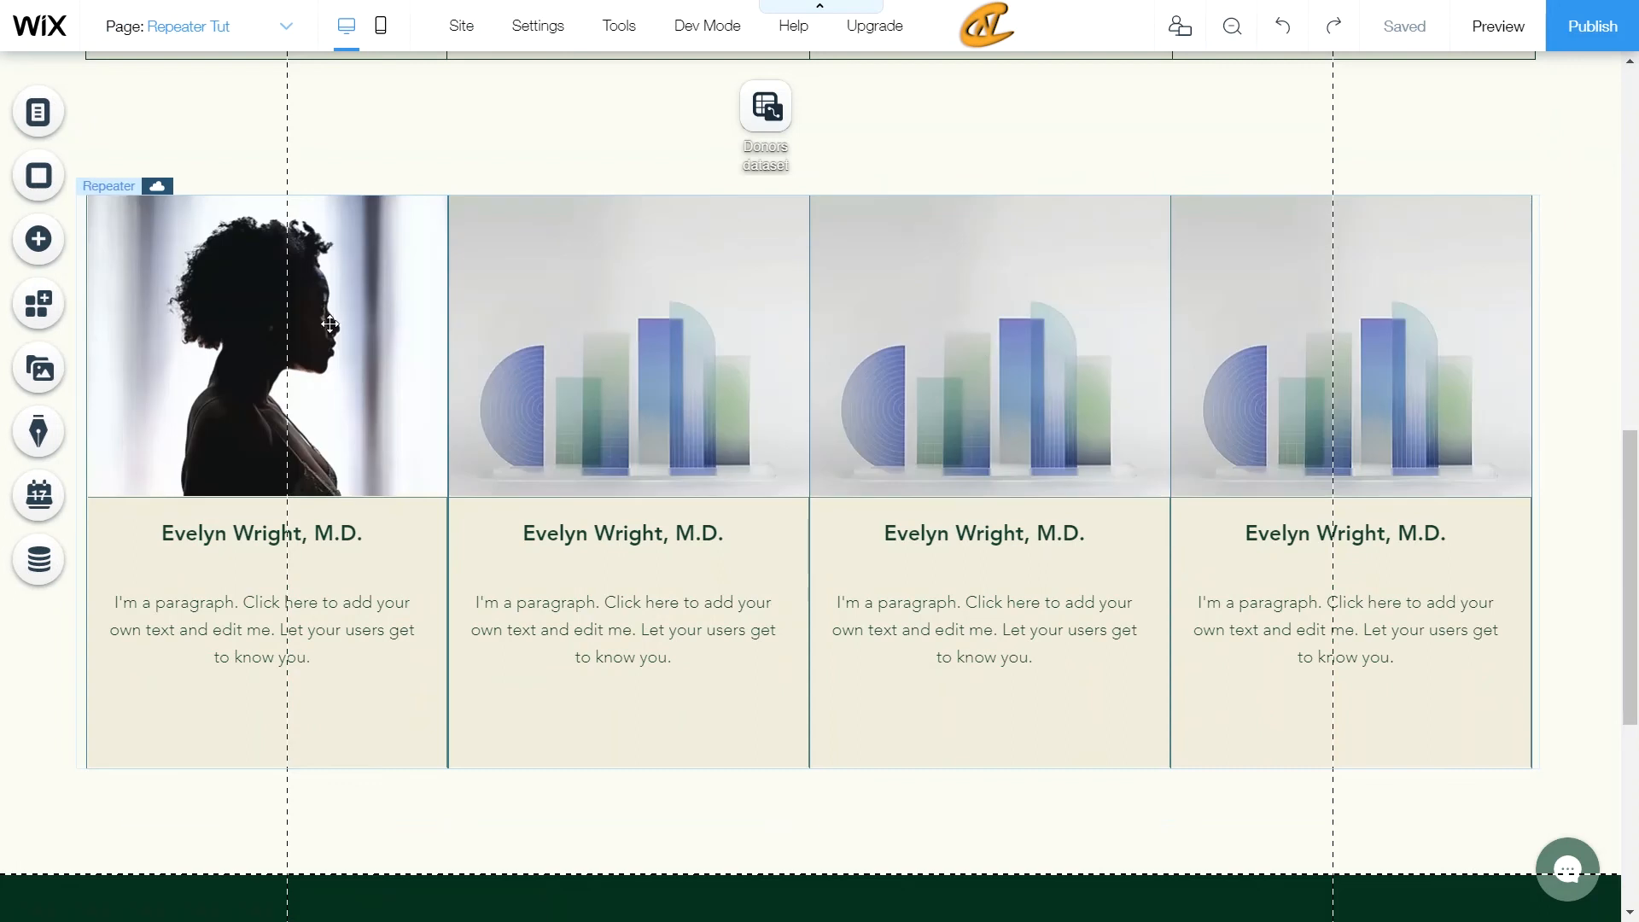
Show the Created Date, Updated Date and ID system fields in the donors collection from its dataset, and close the collection
left_click(761, 116)
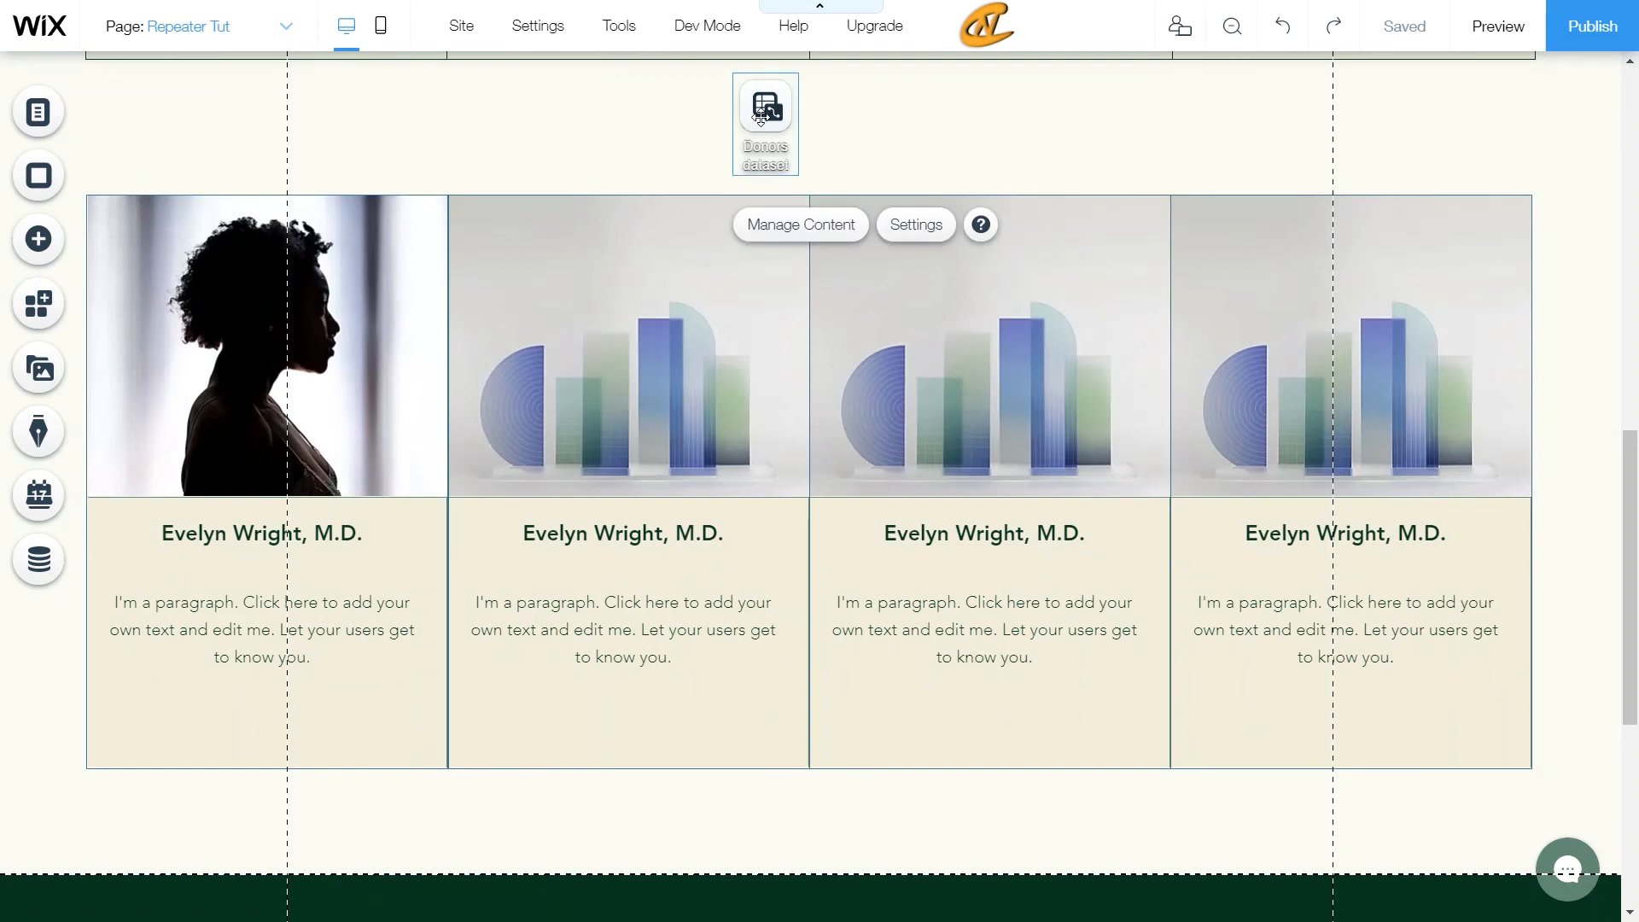
left_click(789, 227)
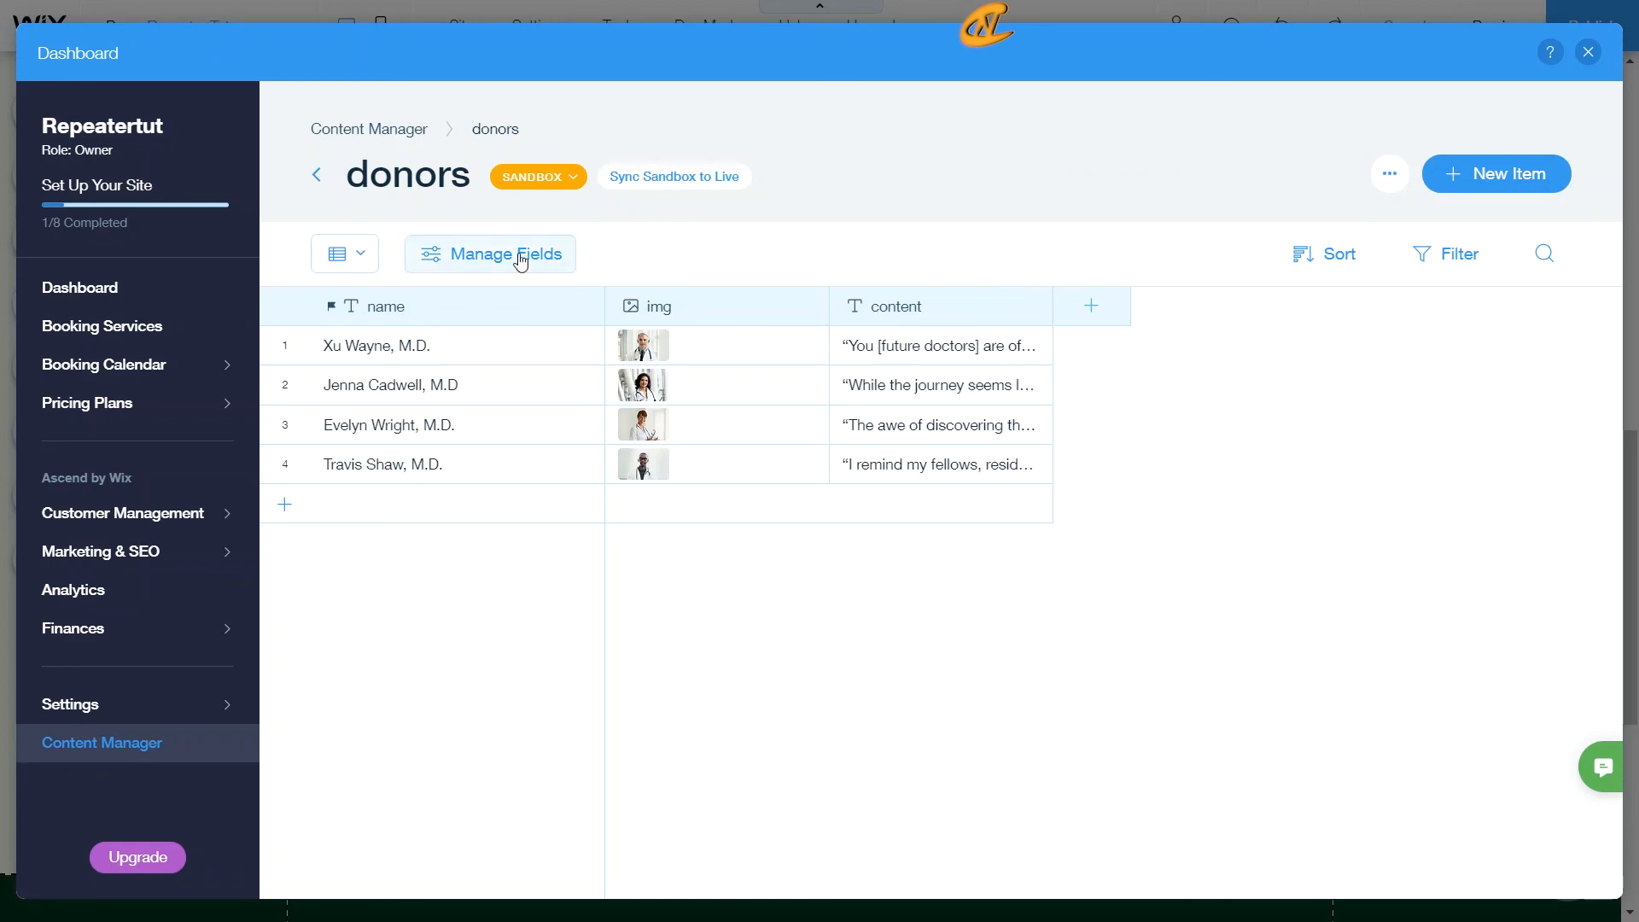
left_click(468, 258)
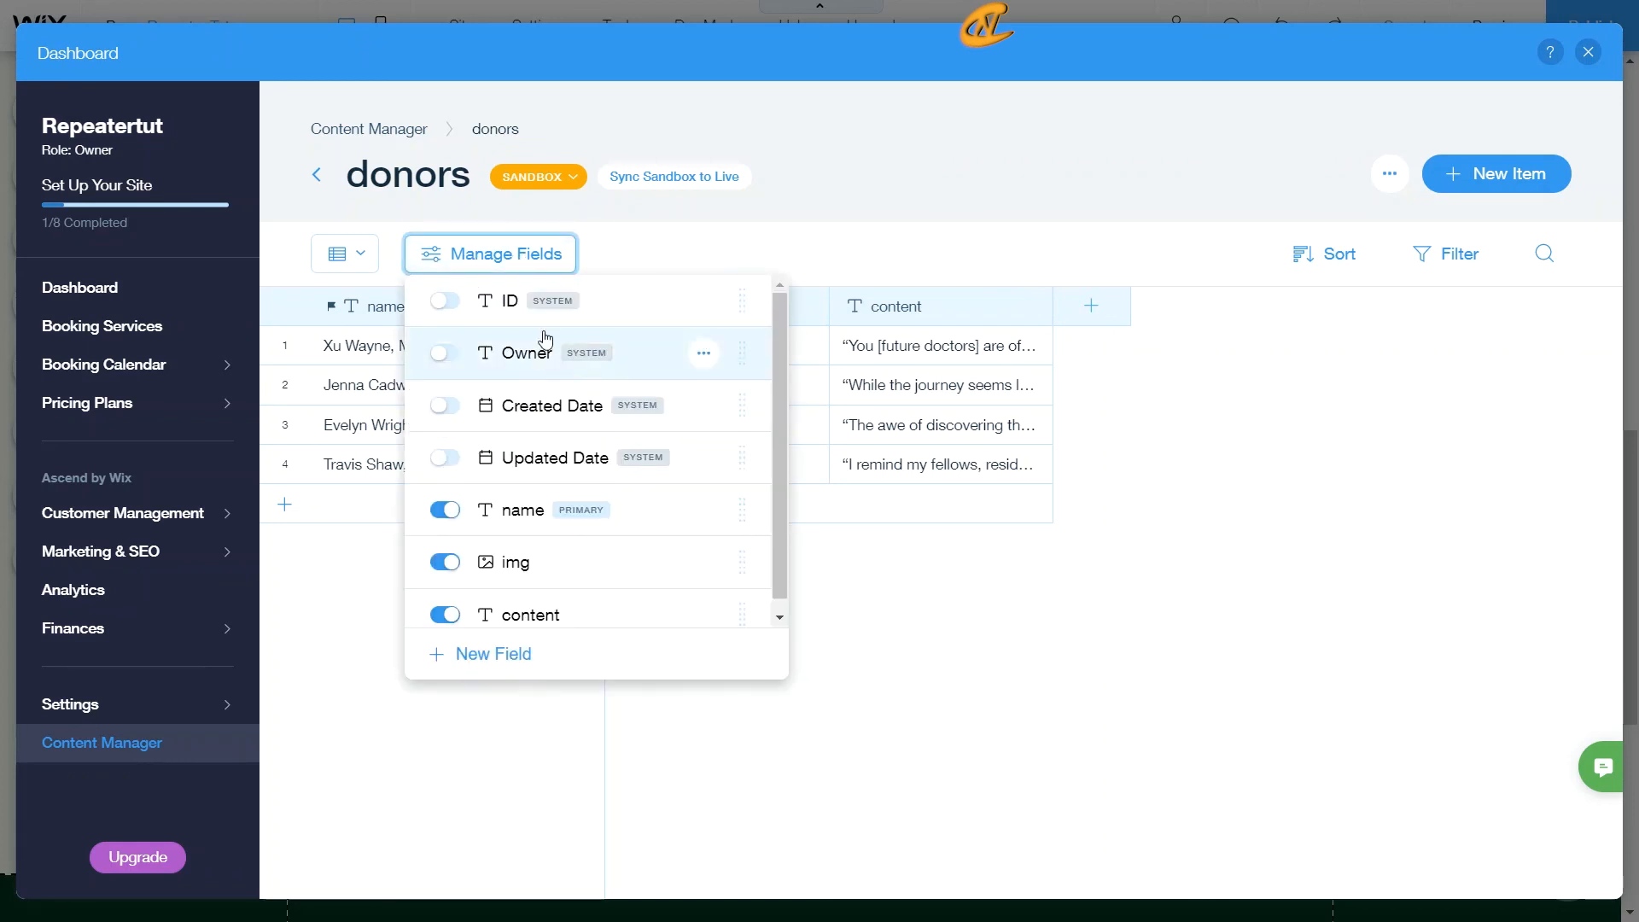
left_click(444, 406)
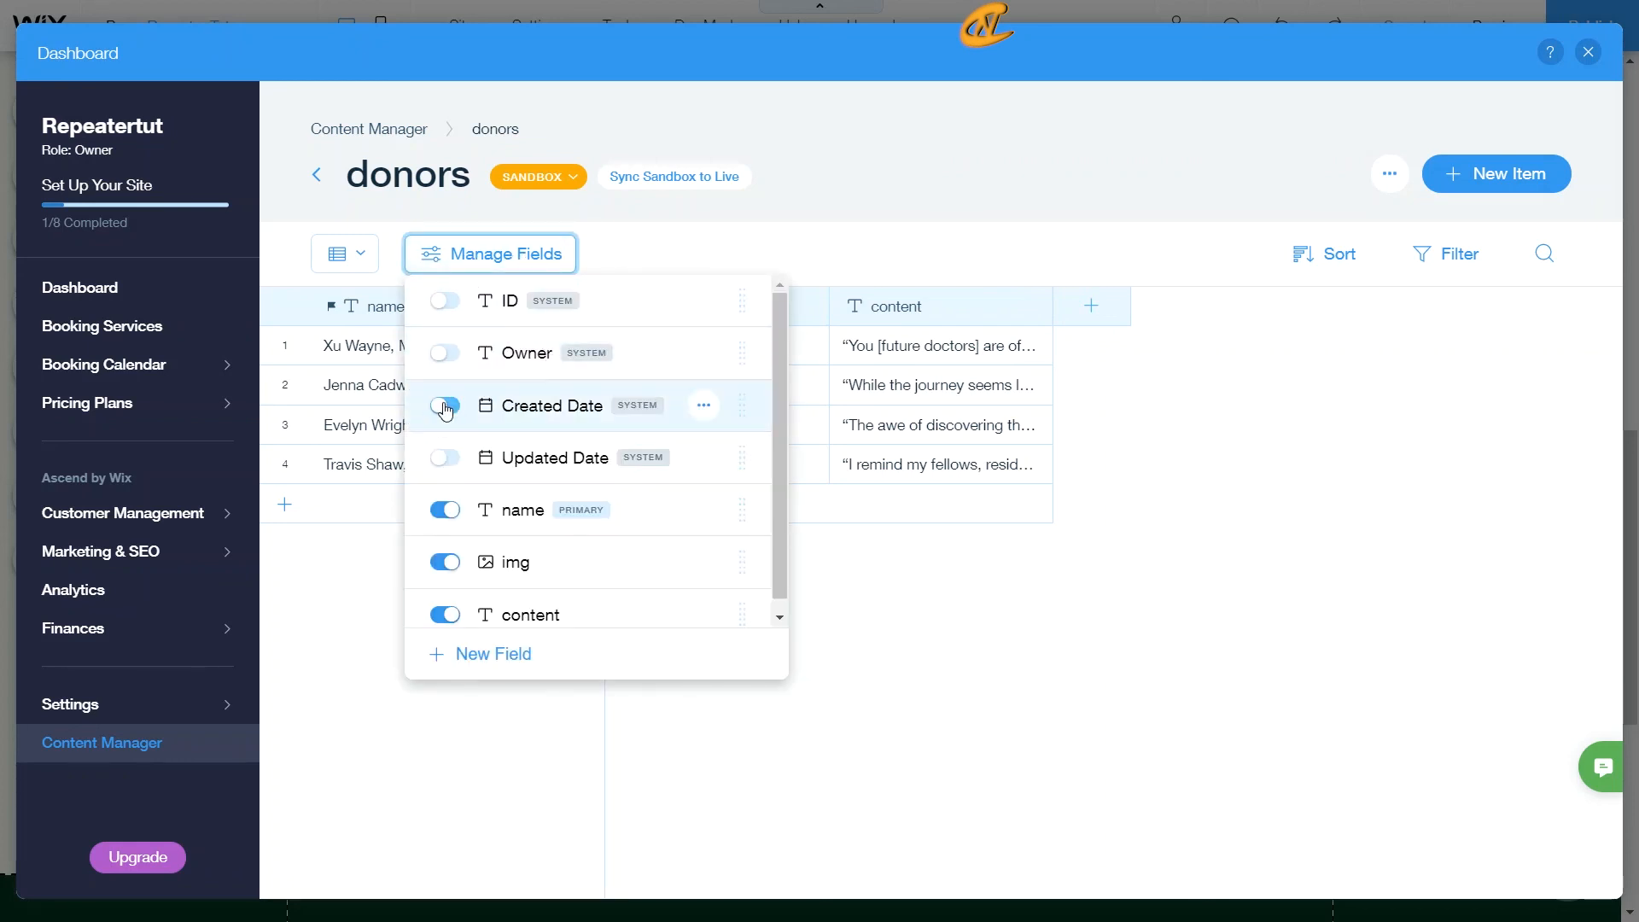
left_click(443, 458)
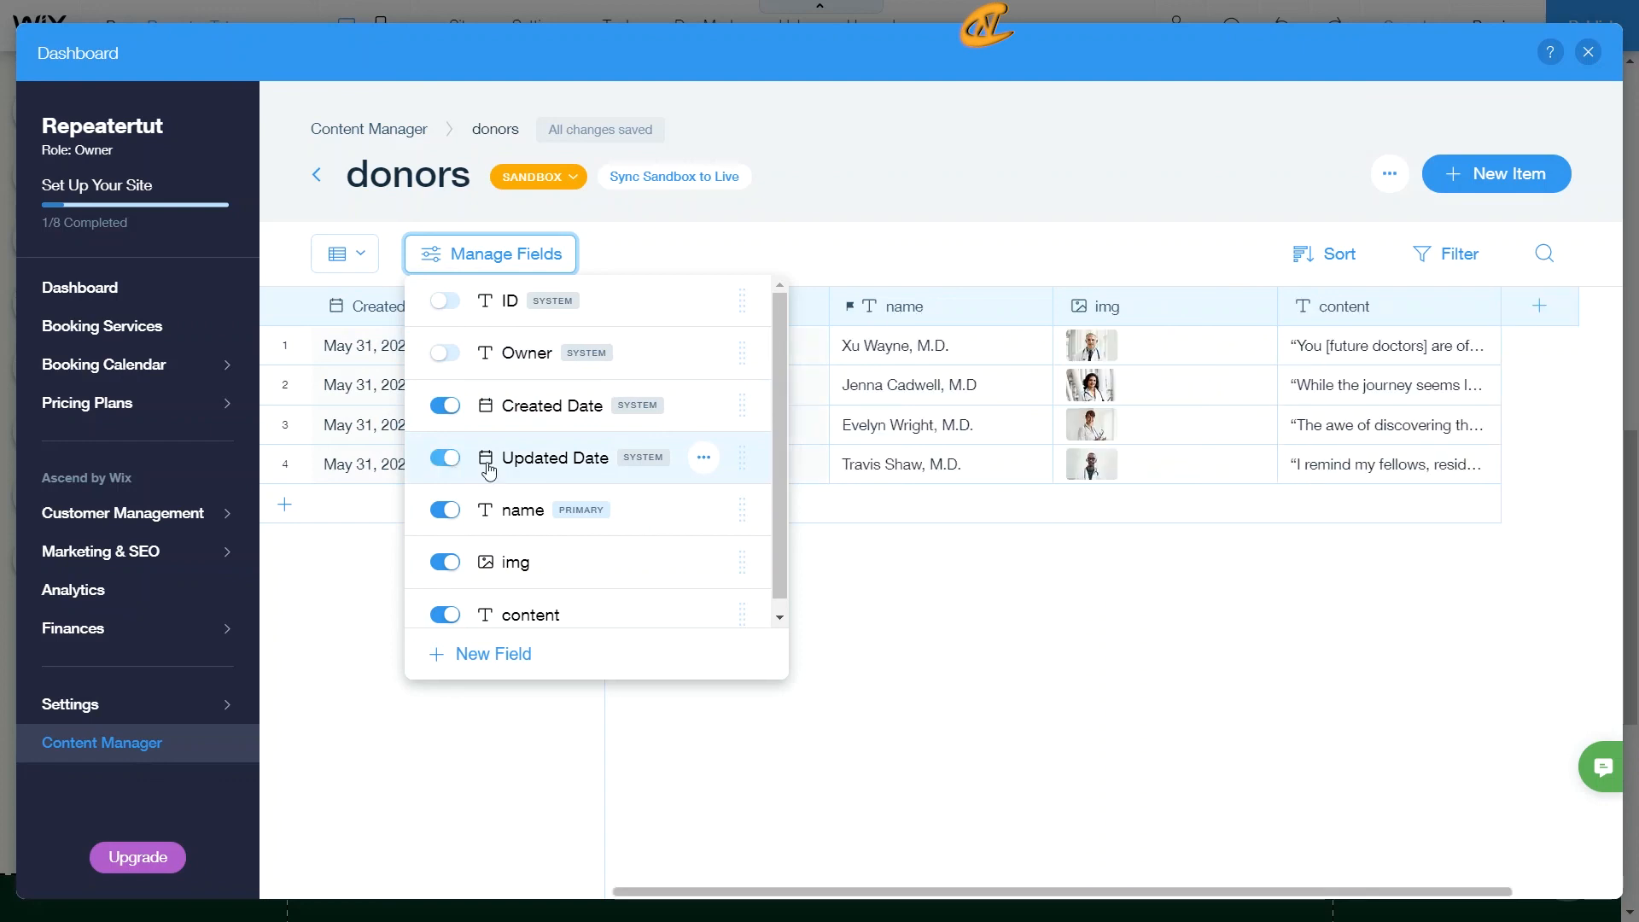
left_click(444, 300)
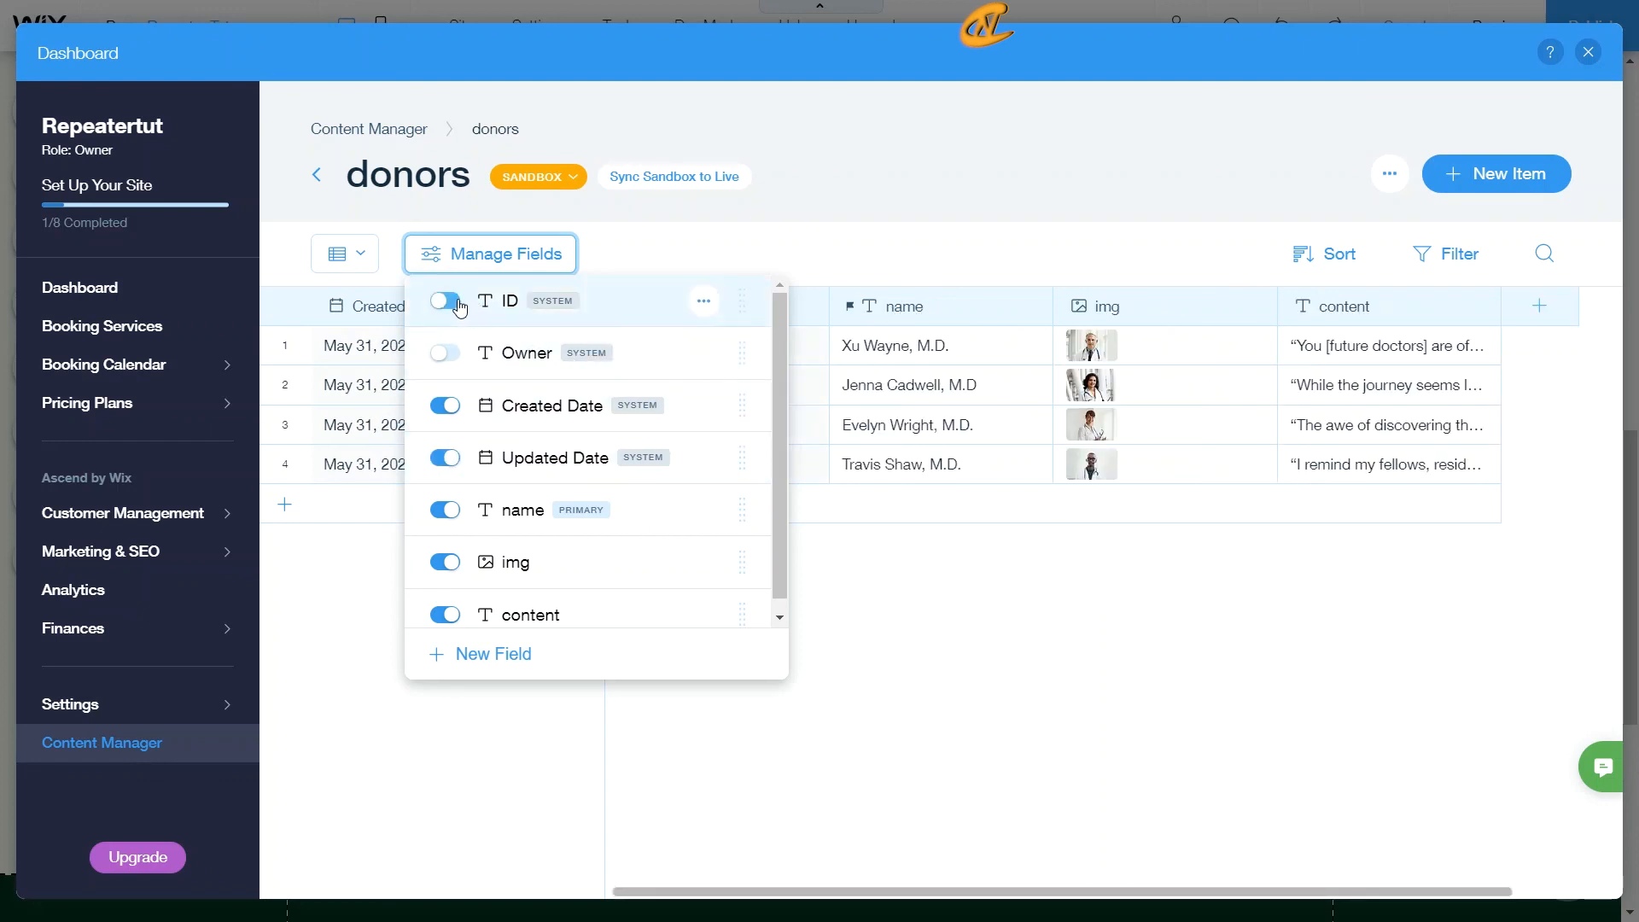
left_click(638, 252)
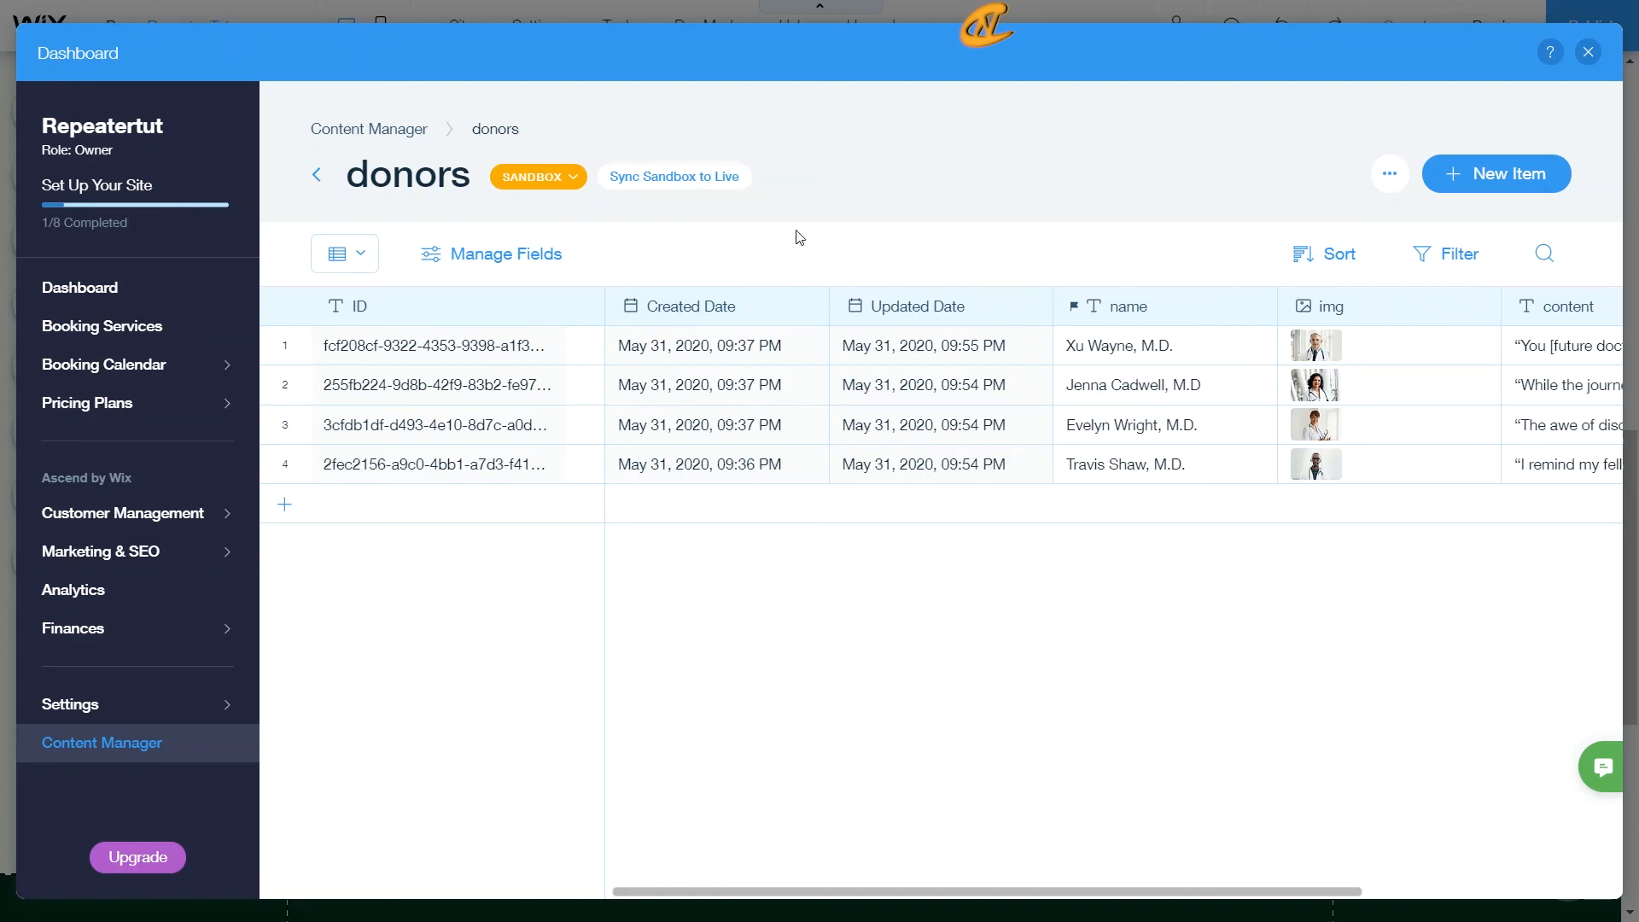
left_click(512, 255)
left_click(818, 223)
left_click(1587, 52)
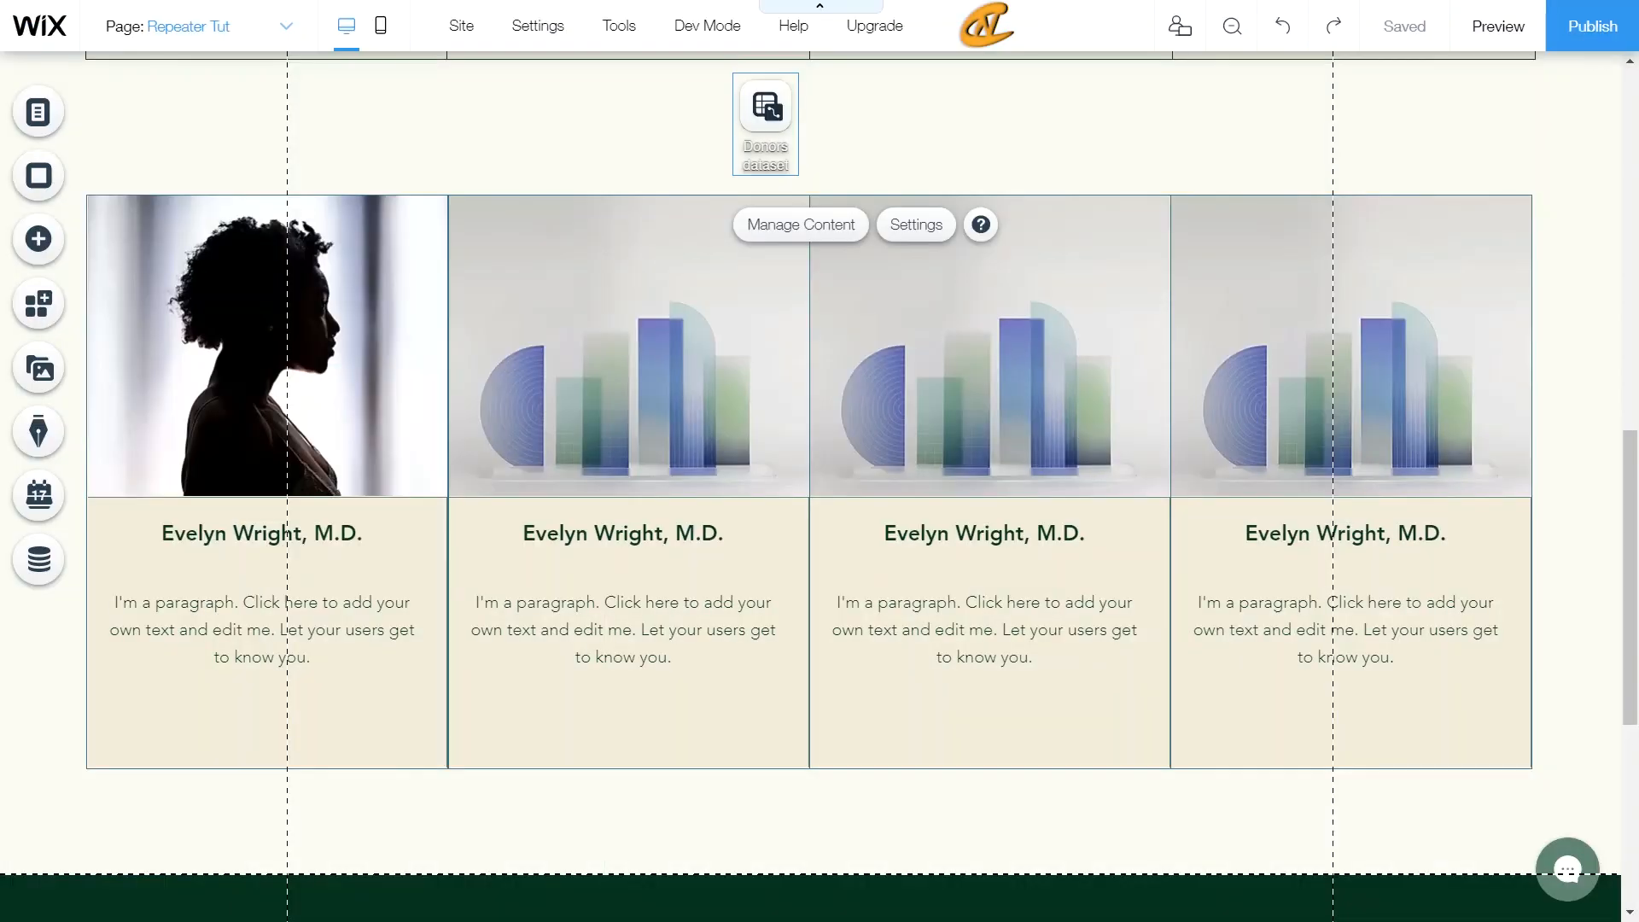